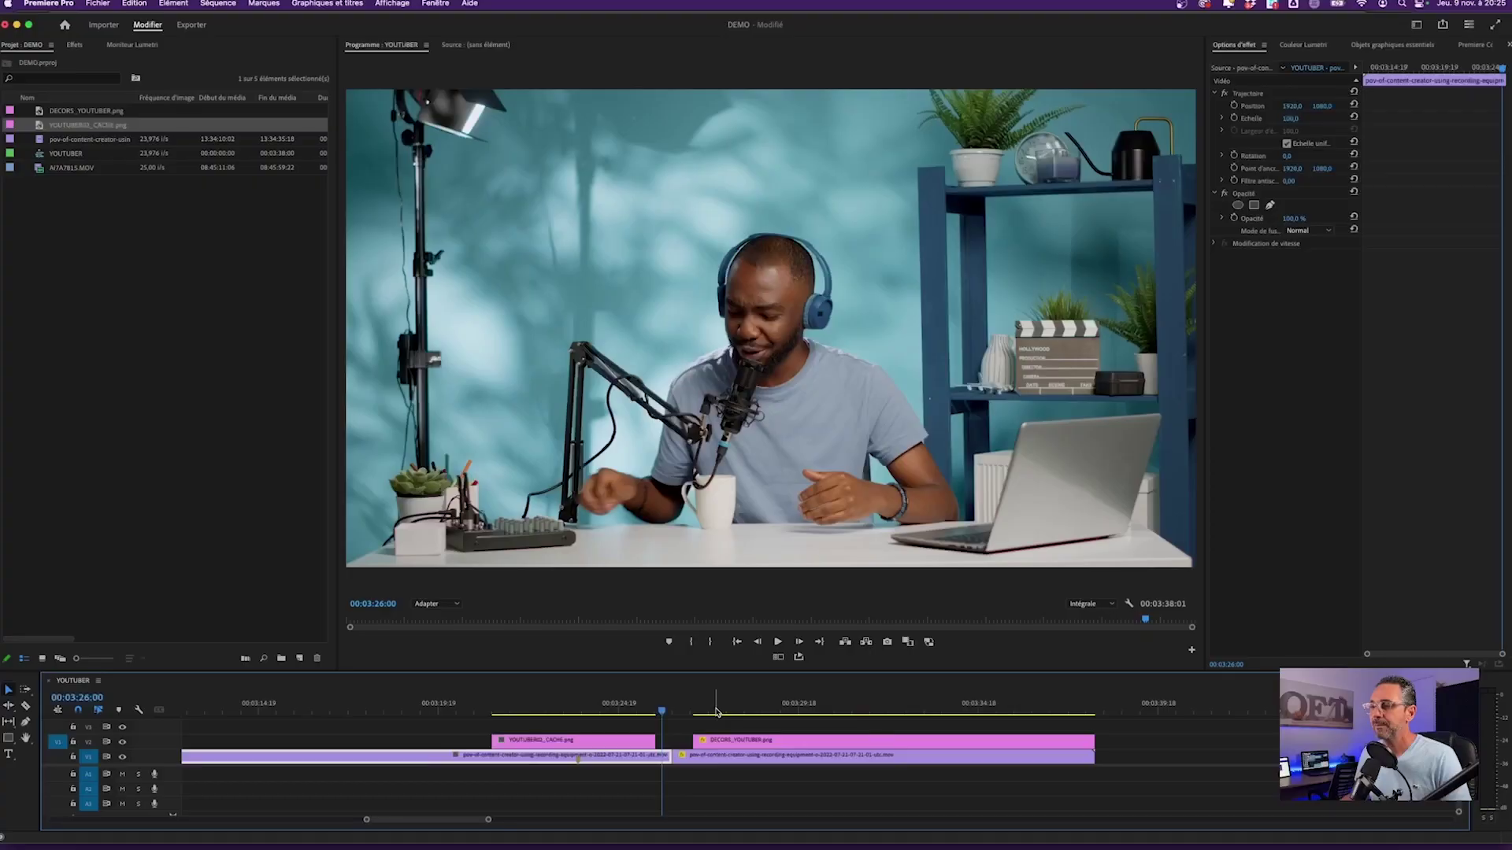
Scrub the YOUTUBER sequence timeline to review the clip at a later and earlier moment
left_click(715, 711)
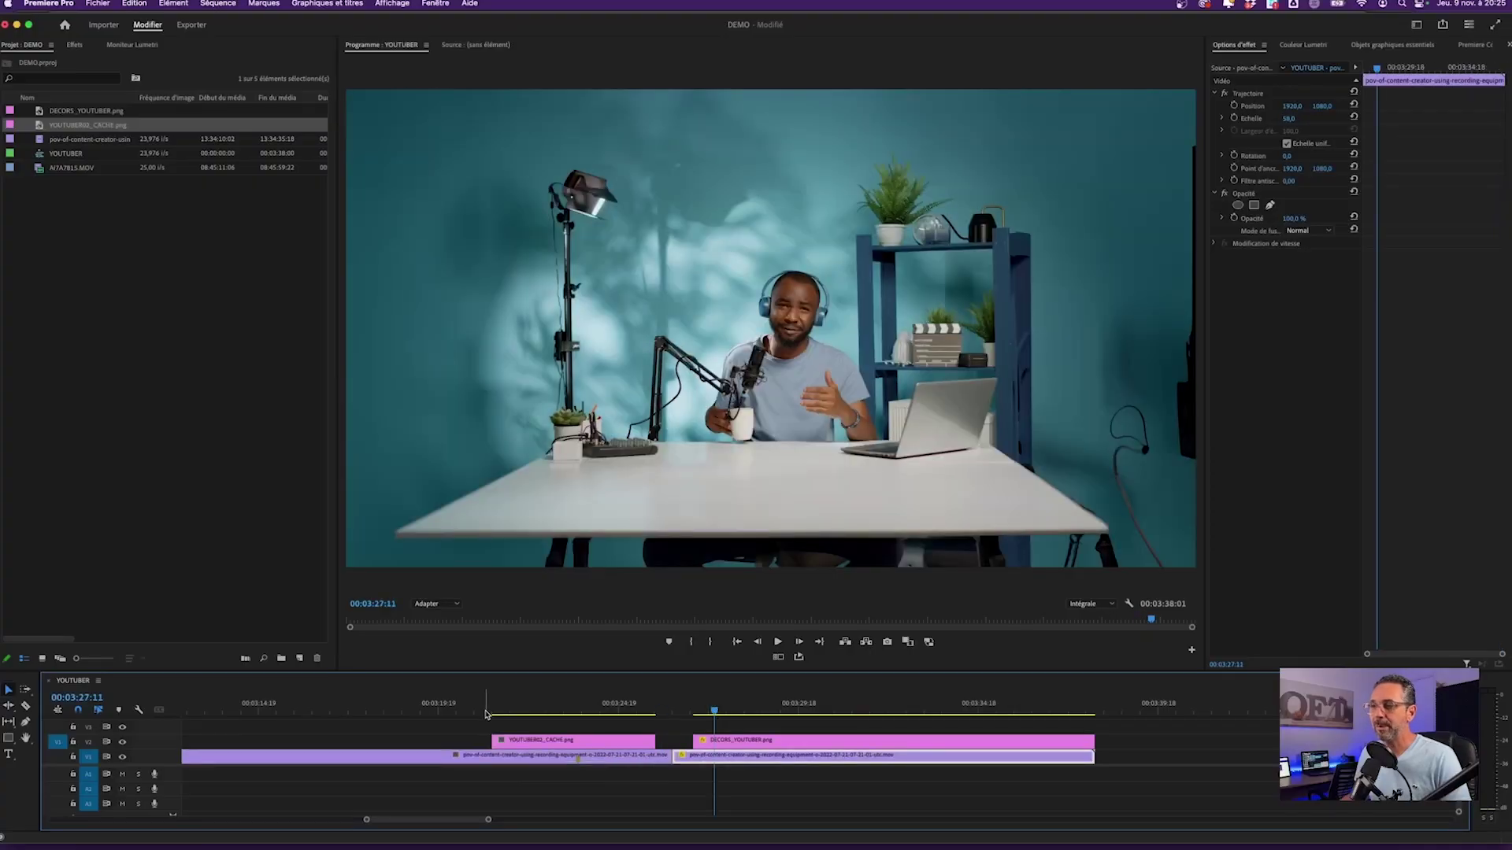
left_click_drag(486, 714, 515, 714)
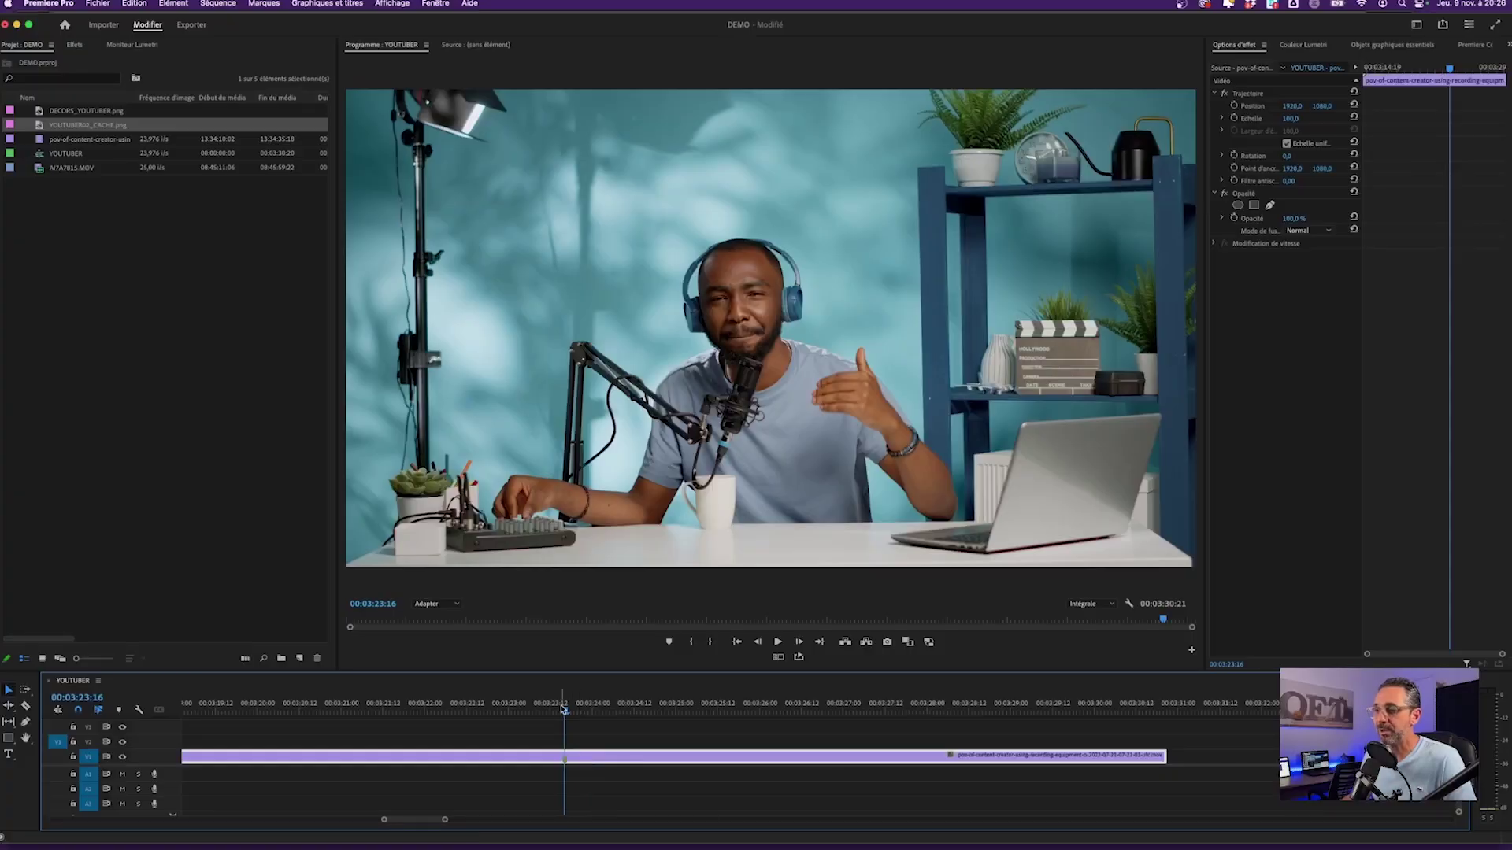
left_click(131, 307)
left_click_drag(564, 714, 566, 711)
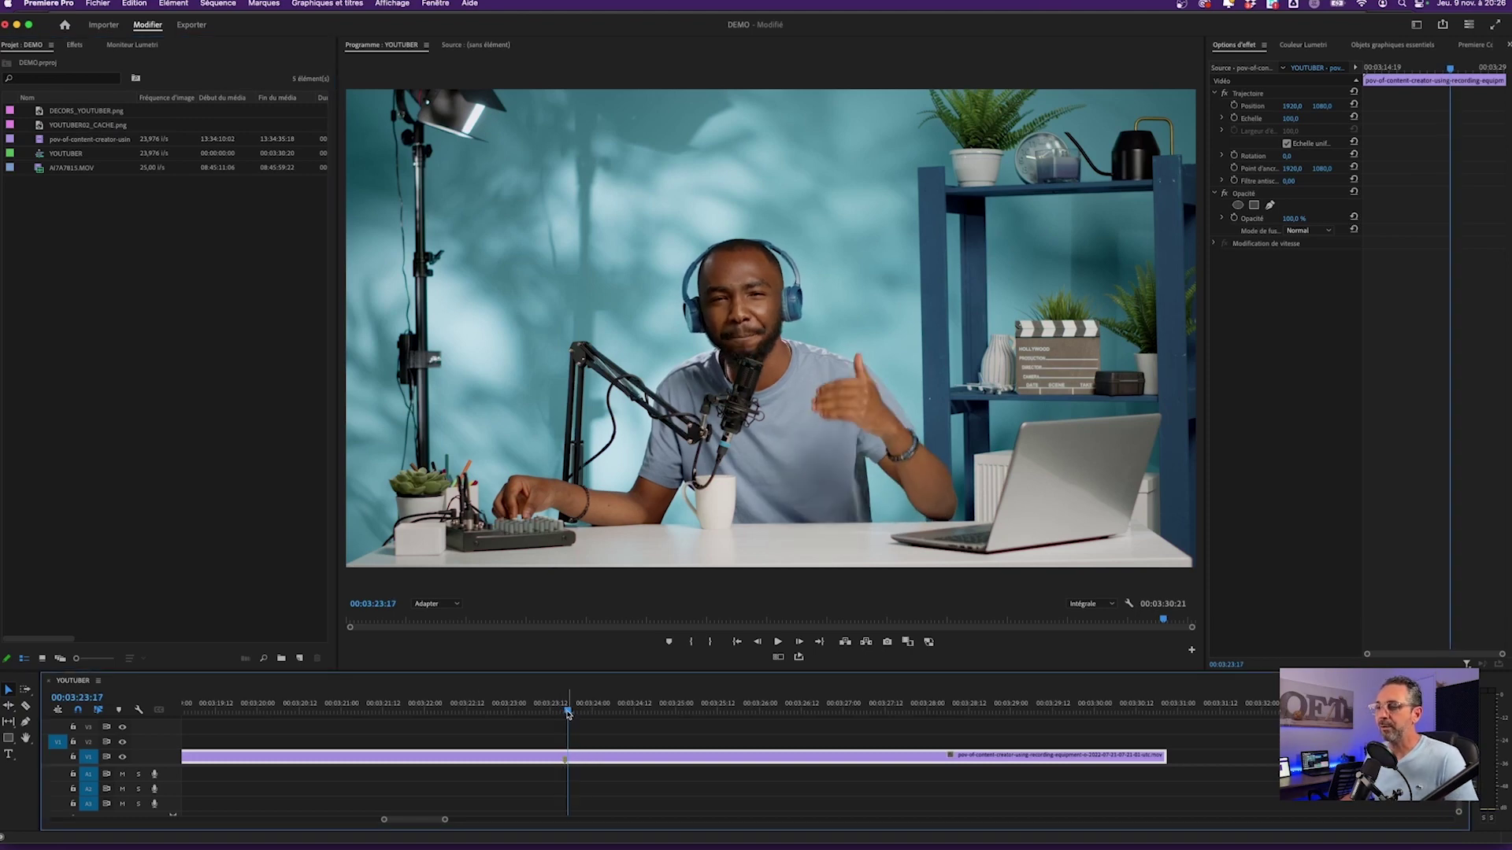
left_click_drag(569, 713, 565, 712)
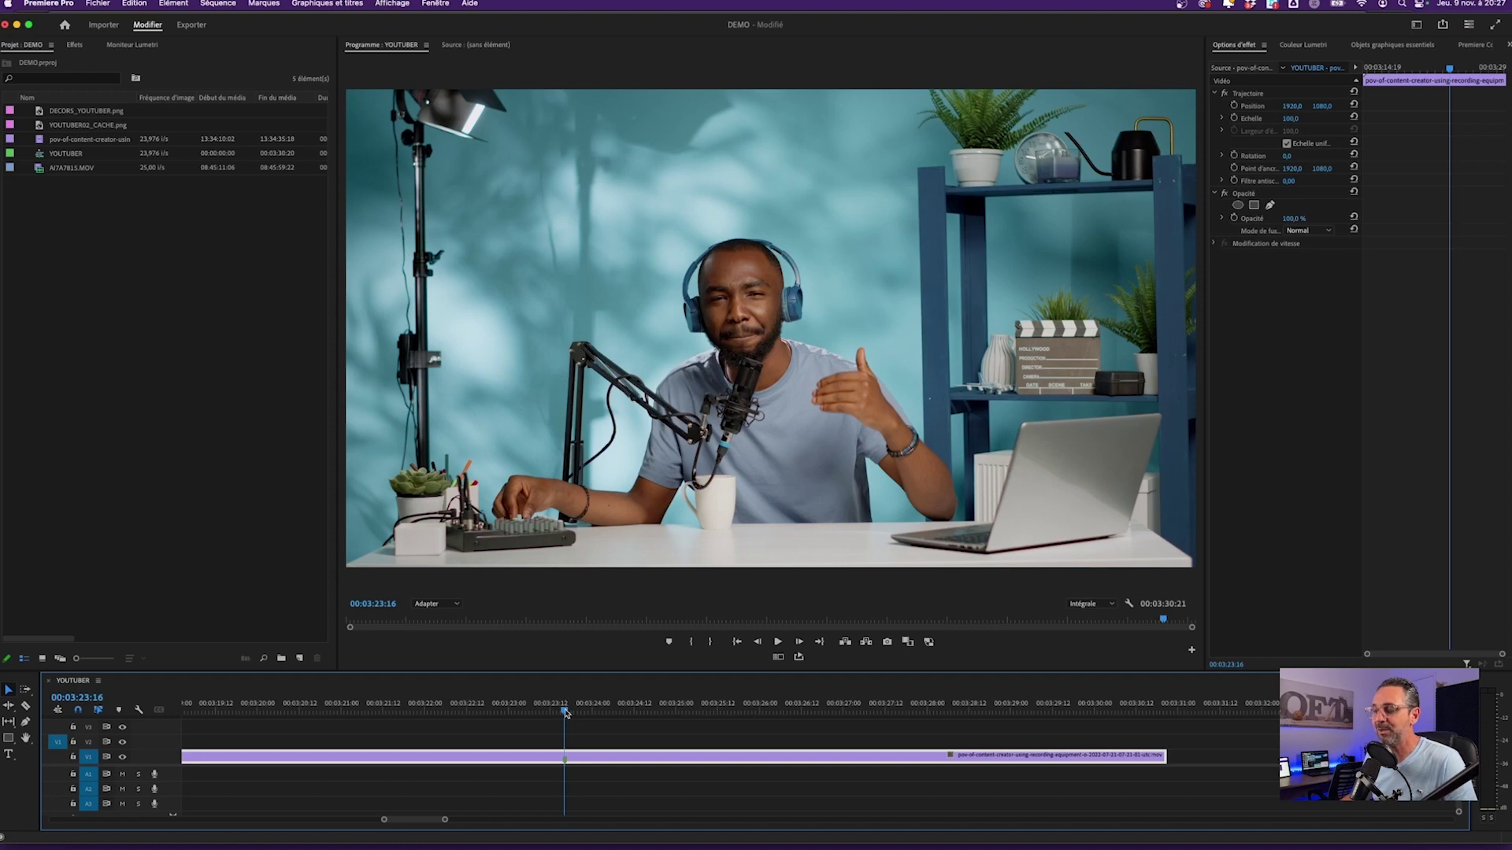
mouse_move(565, 713)
left_mouse_down()
mouse_move(607, 712)
mouse_move(566, 712)
left_mouse_up()
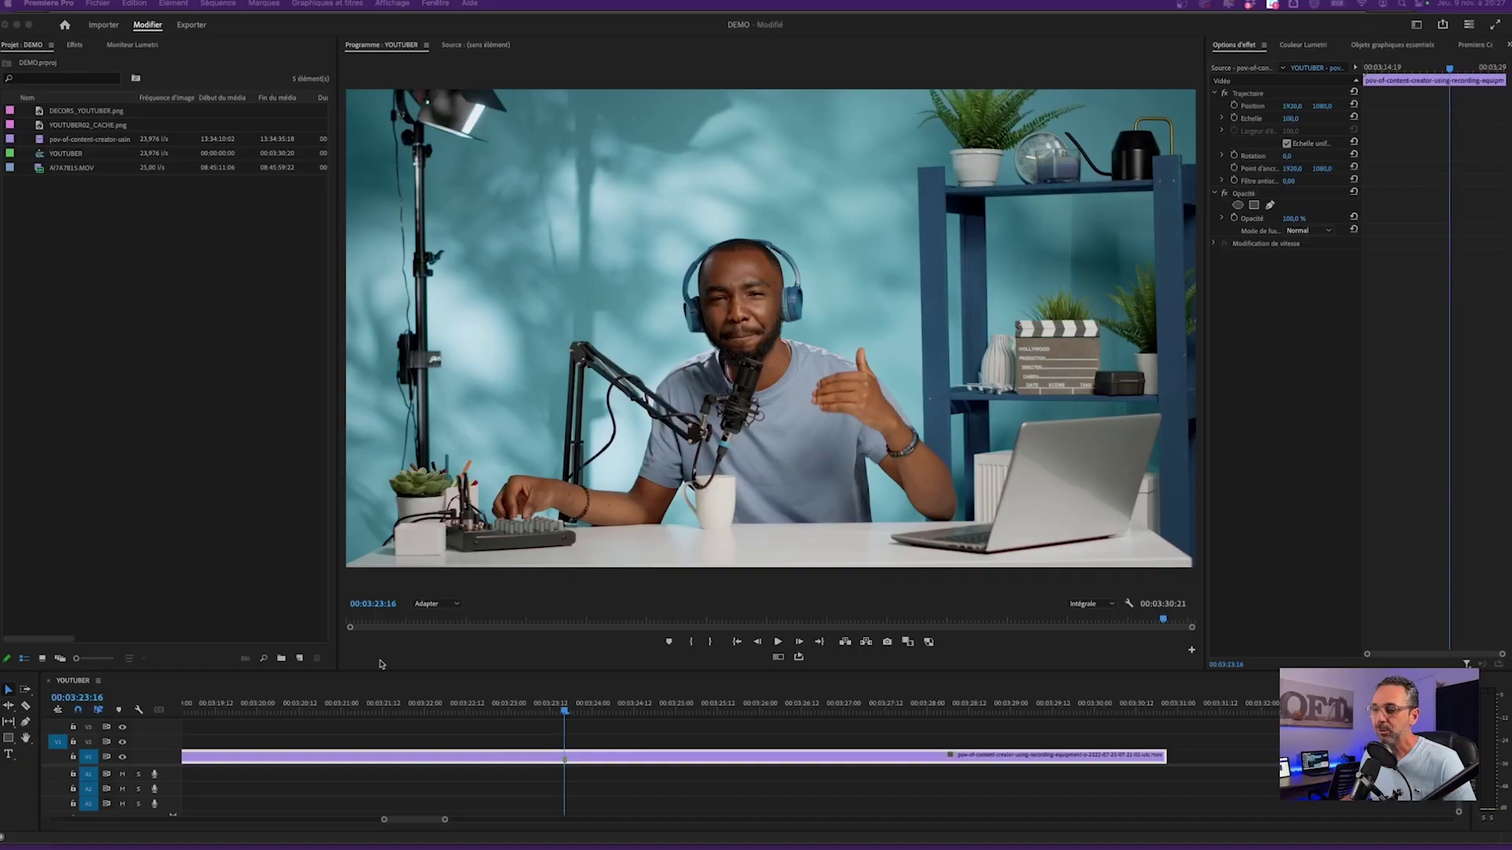
left_click(618, 710)
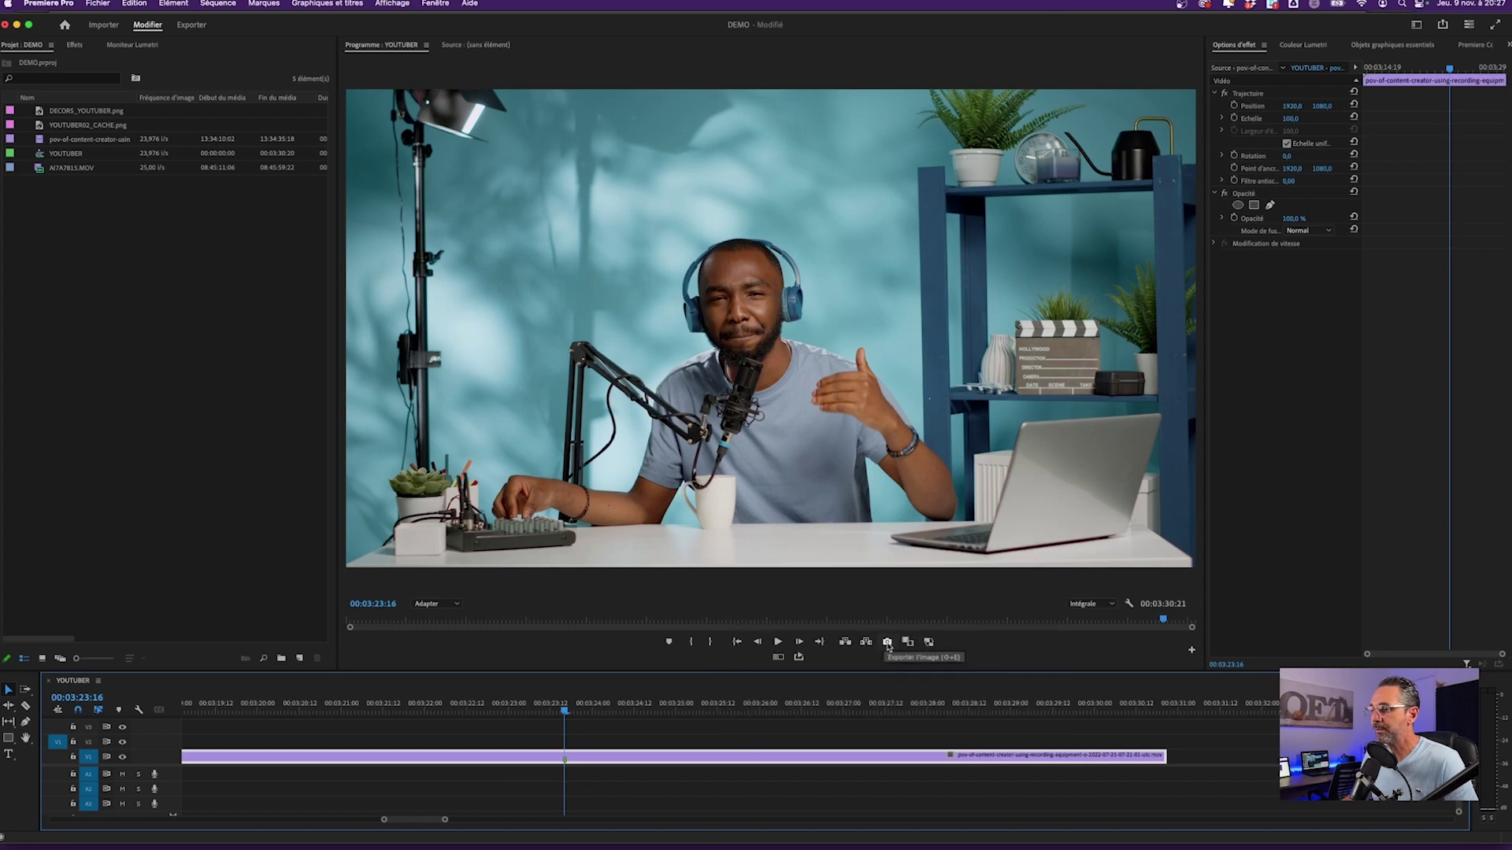
Export the current frame as a PNG named YOUTUBER_GOMMAGE to the Desktop
left_click(888, 642)
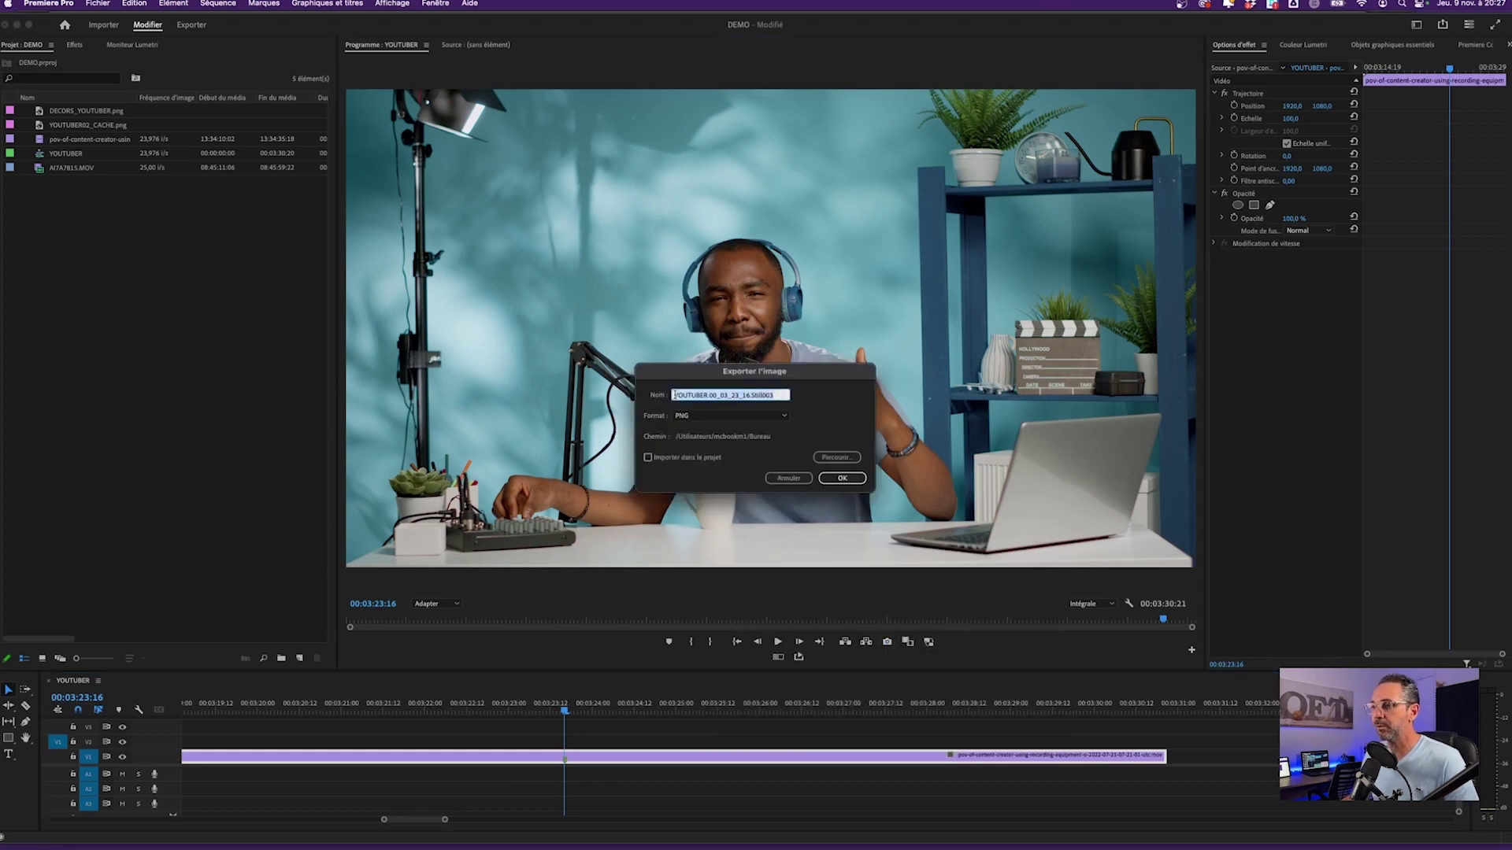
type("v")
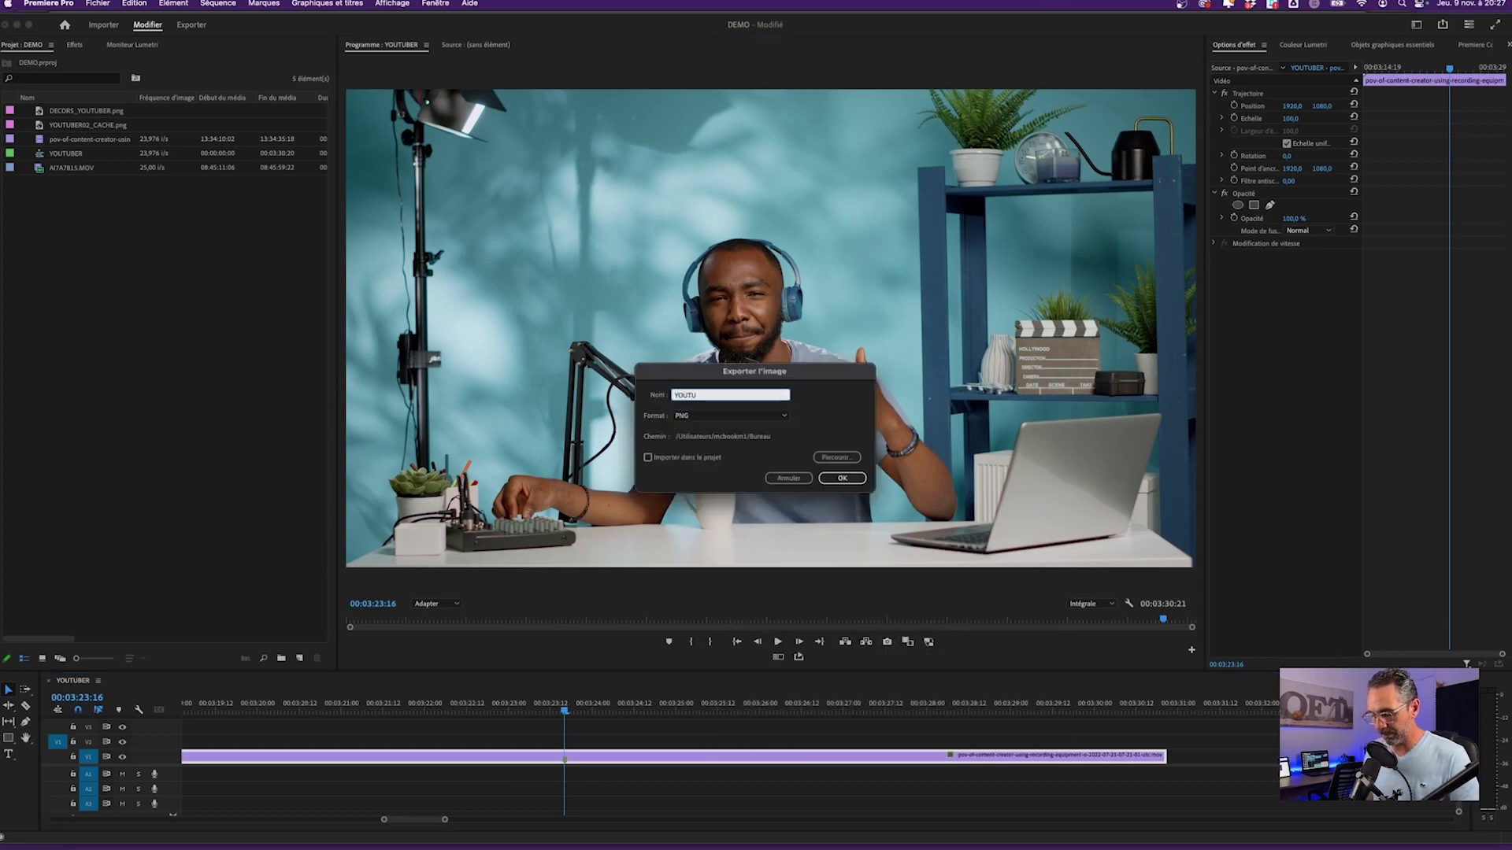
type("BER_GOMMAGE")
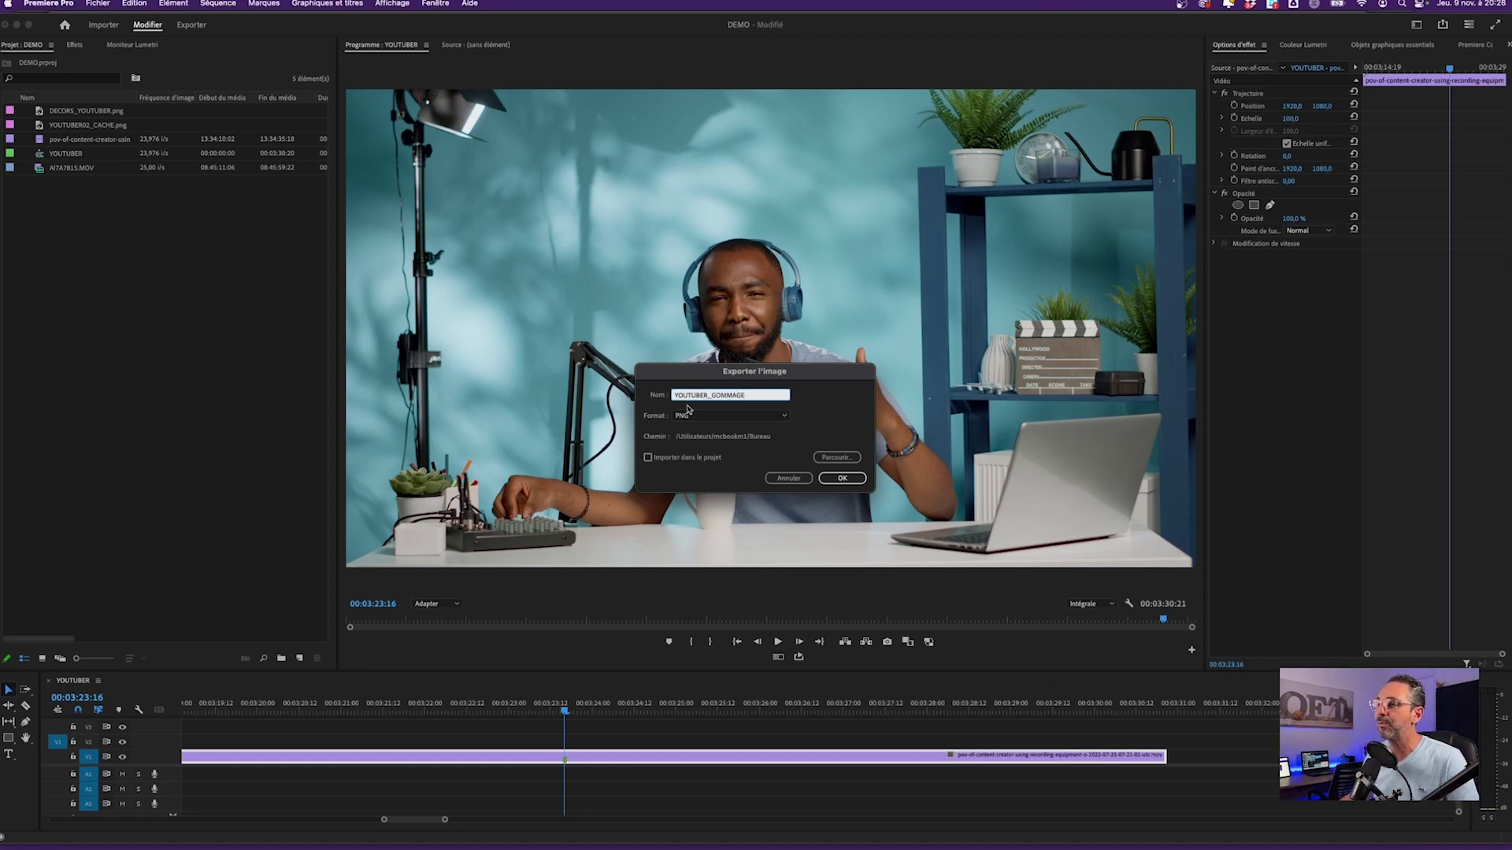
left_click(826, 459)
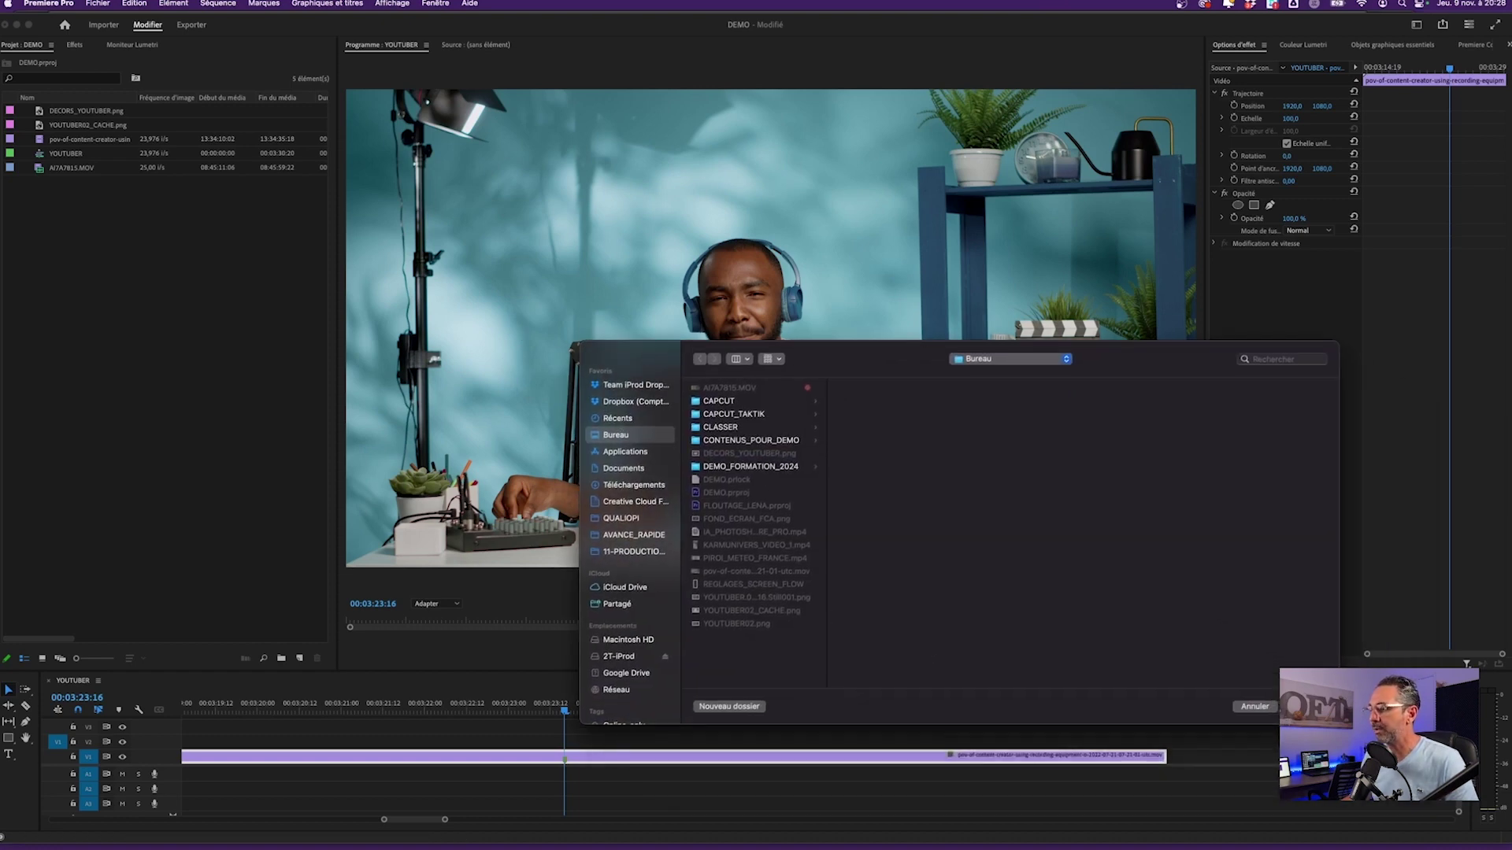
key("Return")
left_click(860, 480)
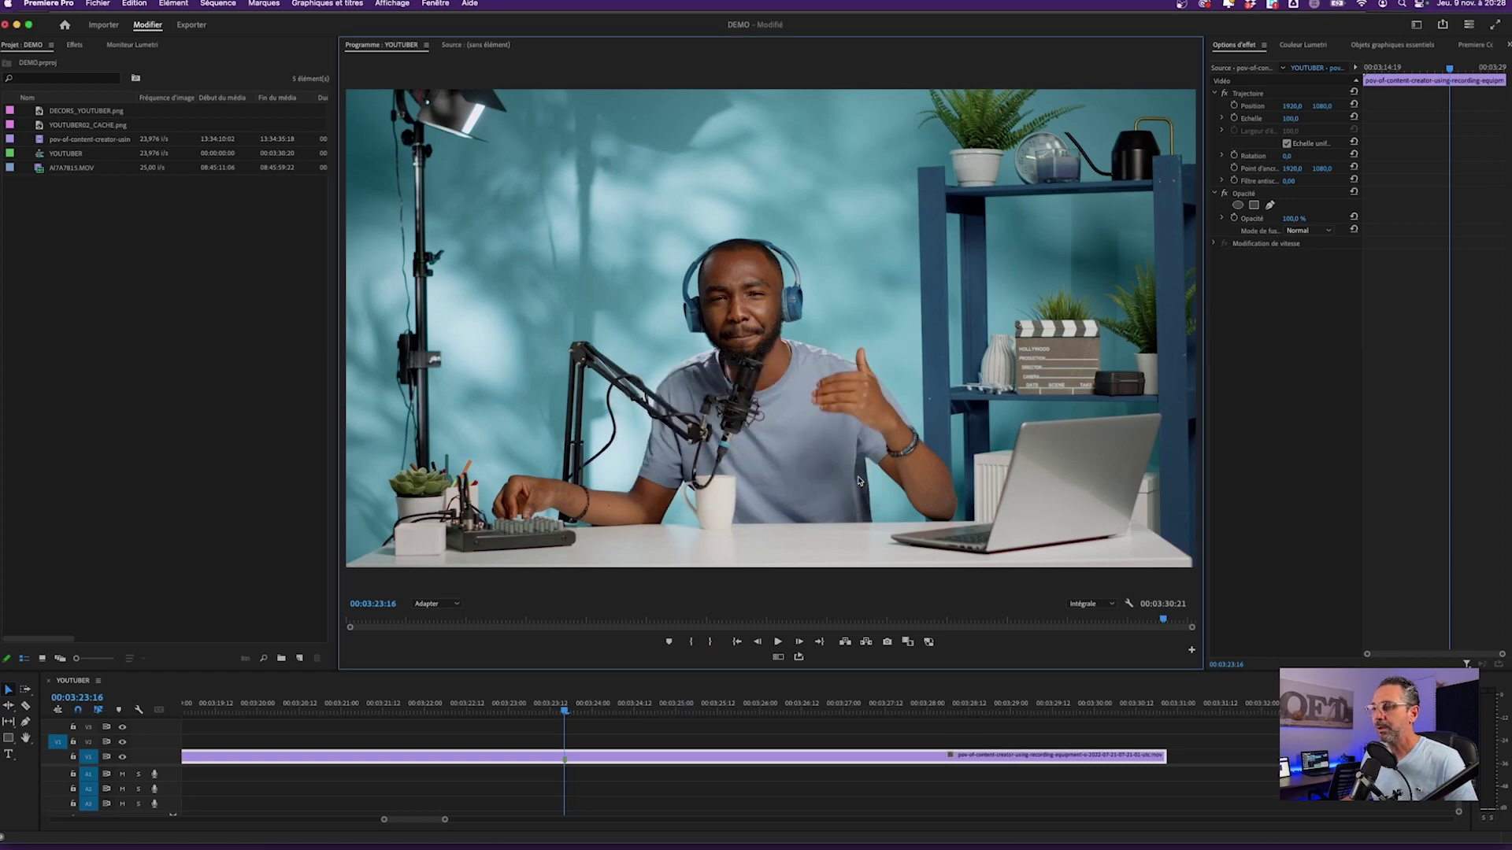
In Finder, bring up the Open With menu for YOUTUBER_GOMMAGE.png on the Desktop
key("super+Tab")
key("super+Tab")
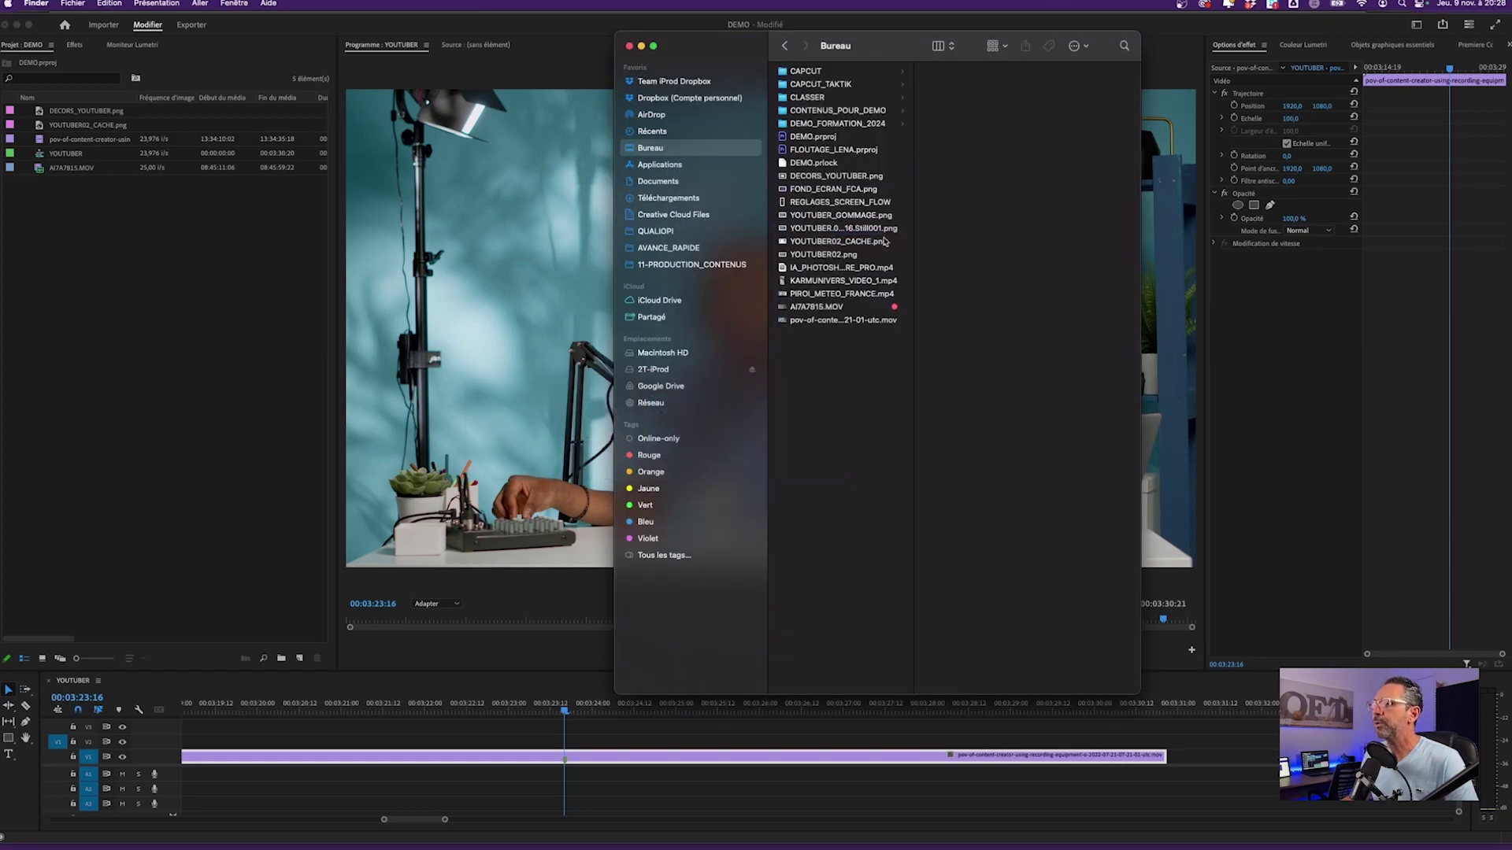
left_click(907, 228)
left_click(852, 217)
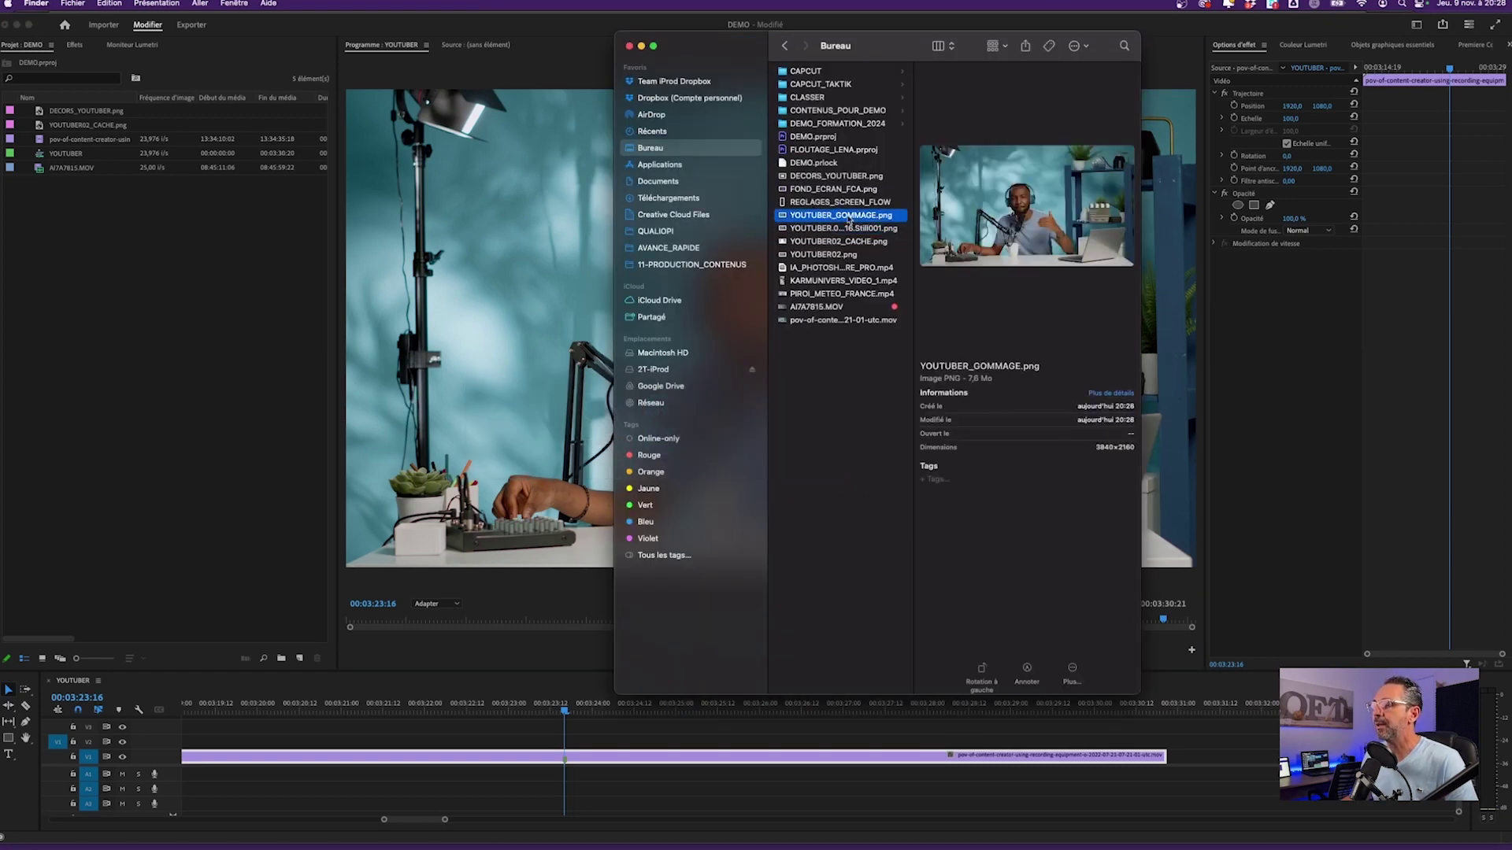
right_click(849, 219)
mouse_move(877, 235)
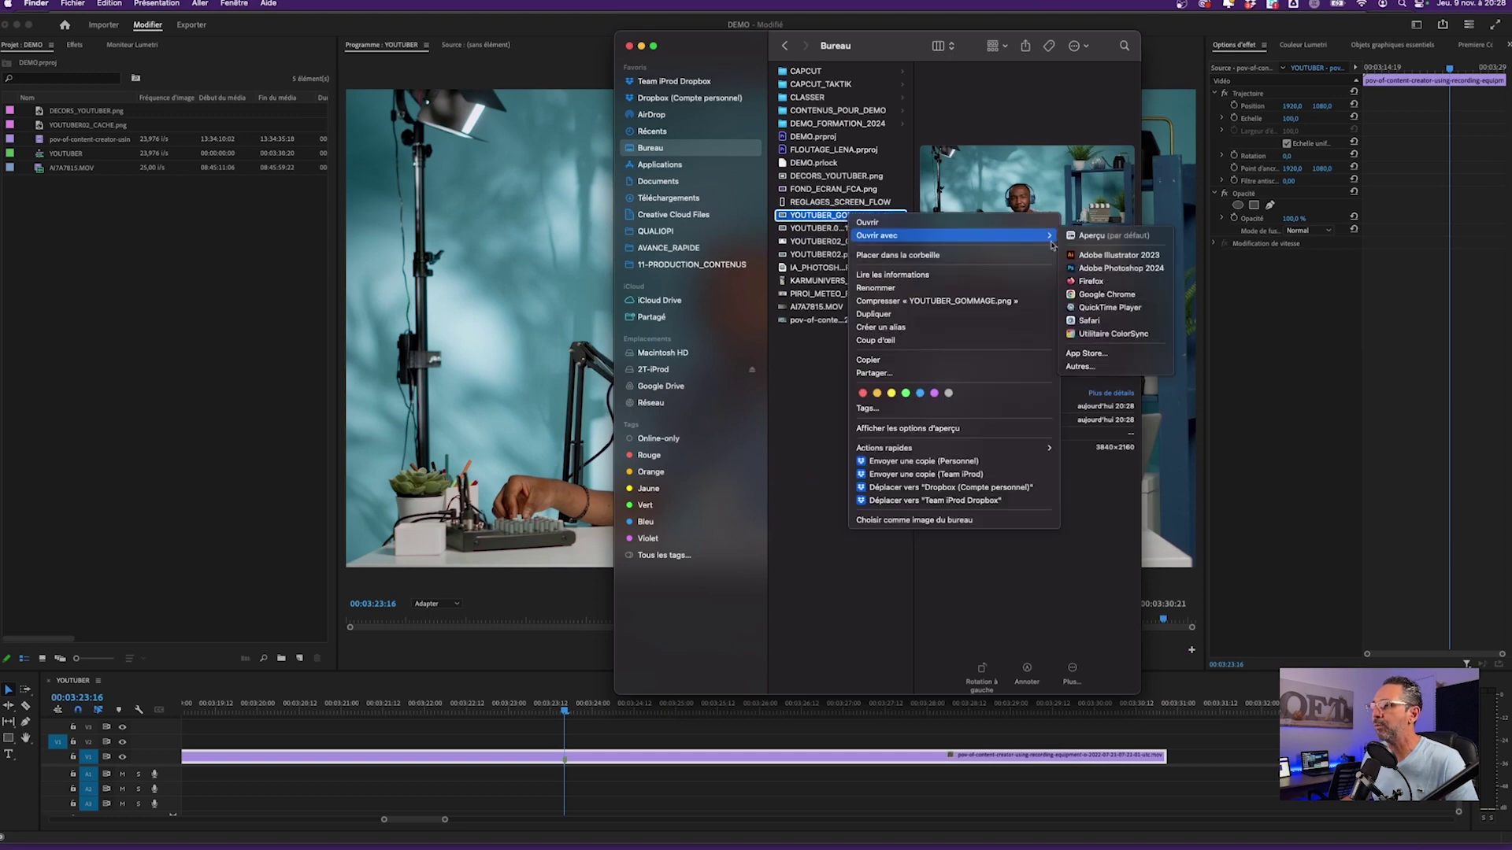
Open the image in Photoshop 2024 and lasso around the left light stand
left_click(1102, 268)
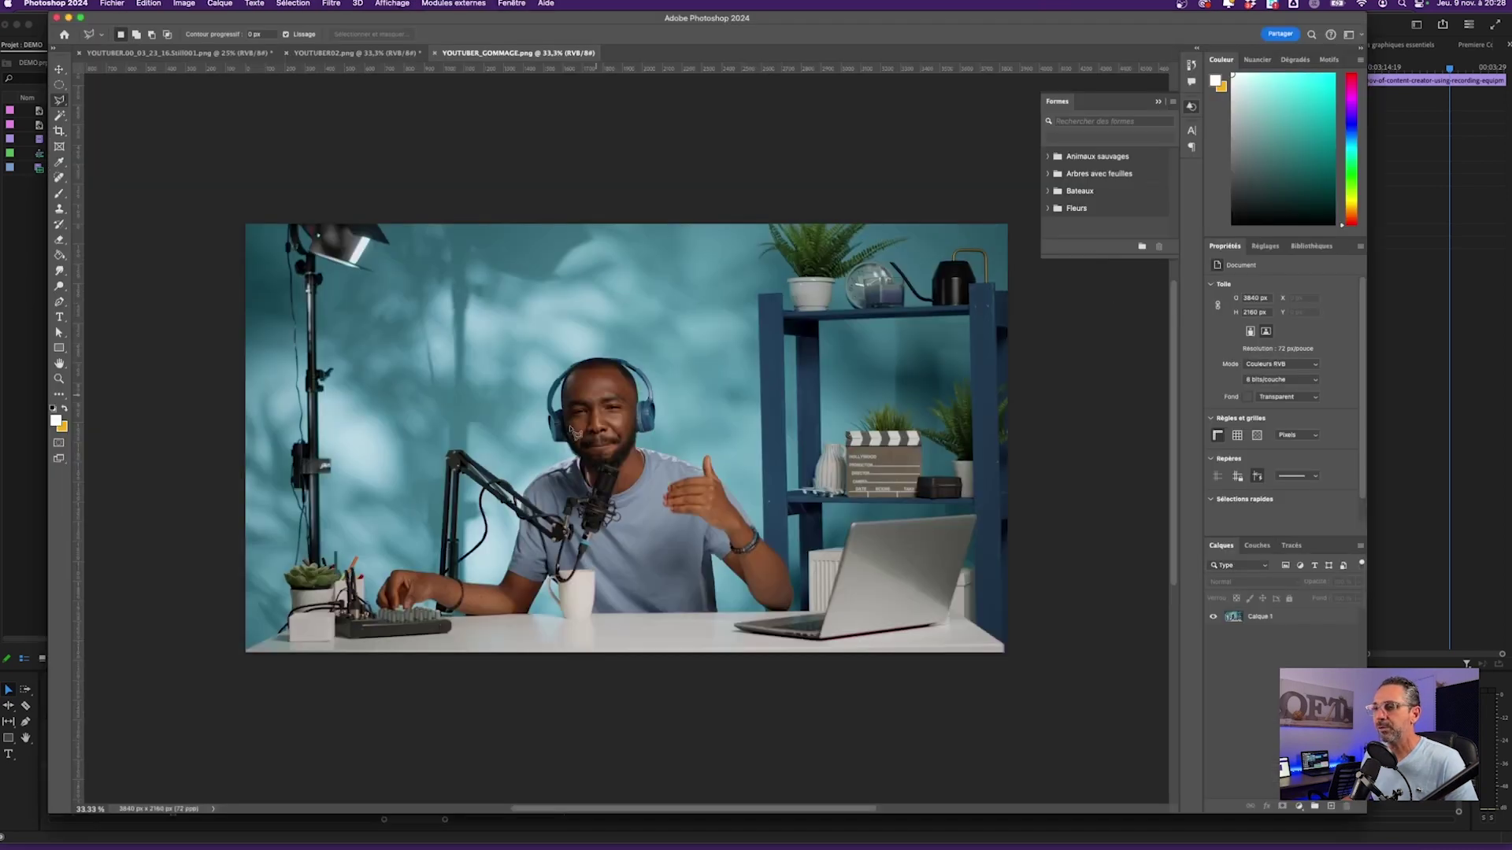
left_click(1291, 619)
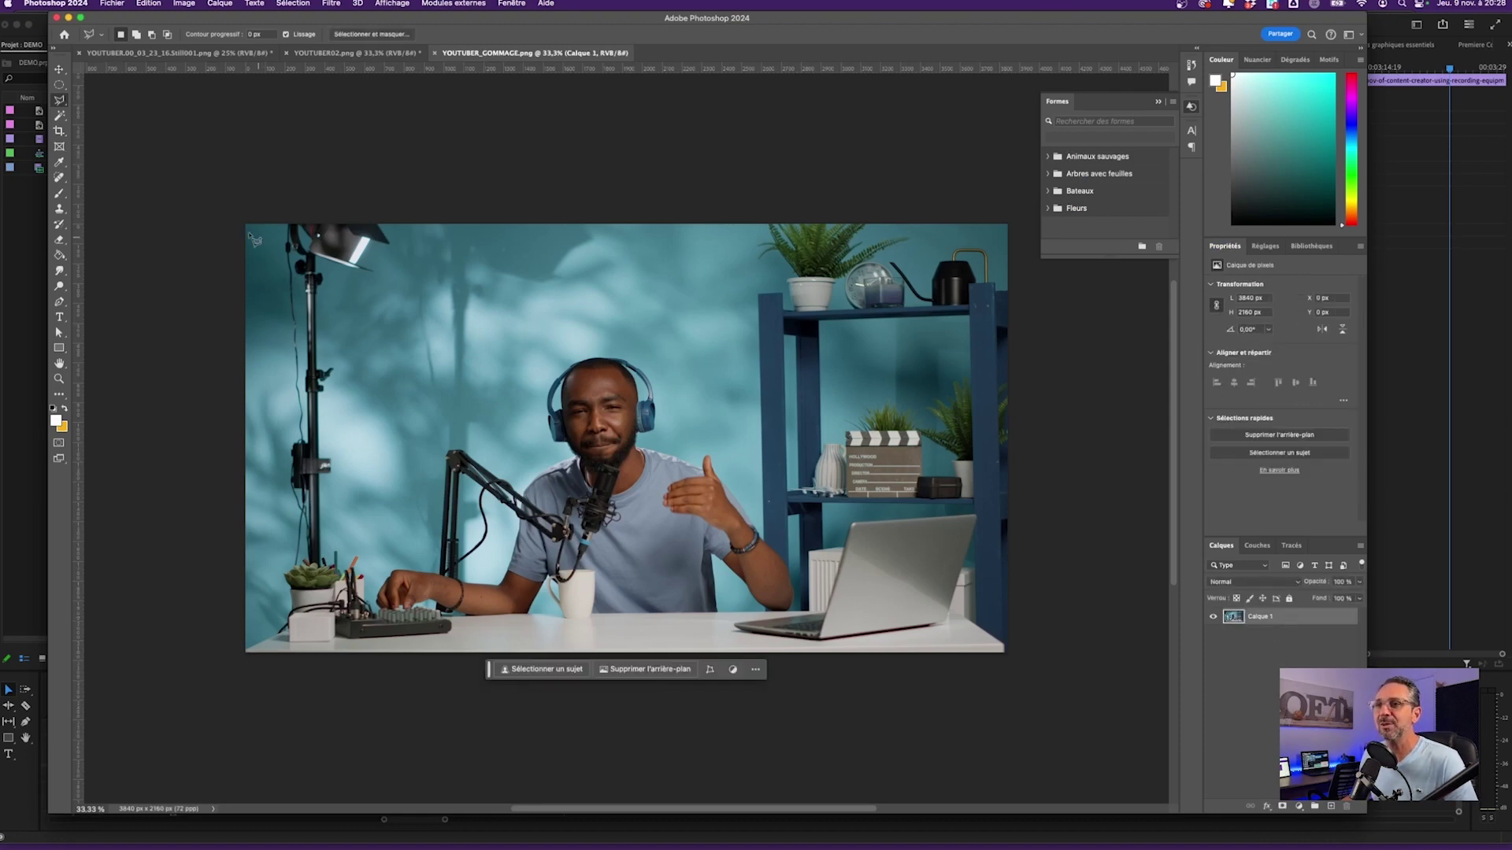
mouse_move(326, 302)
left_mouse_down()
mouse_move(347, 617)
mouse_move(340, 592)
left_mouse_up()
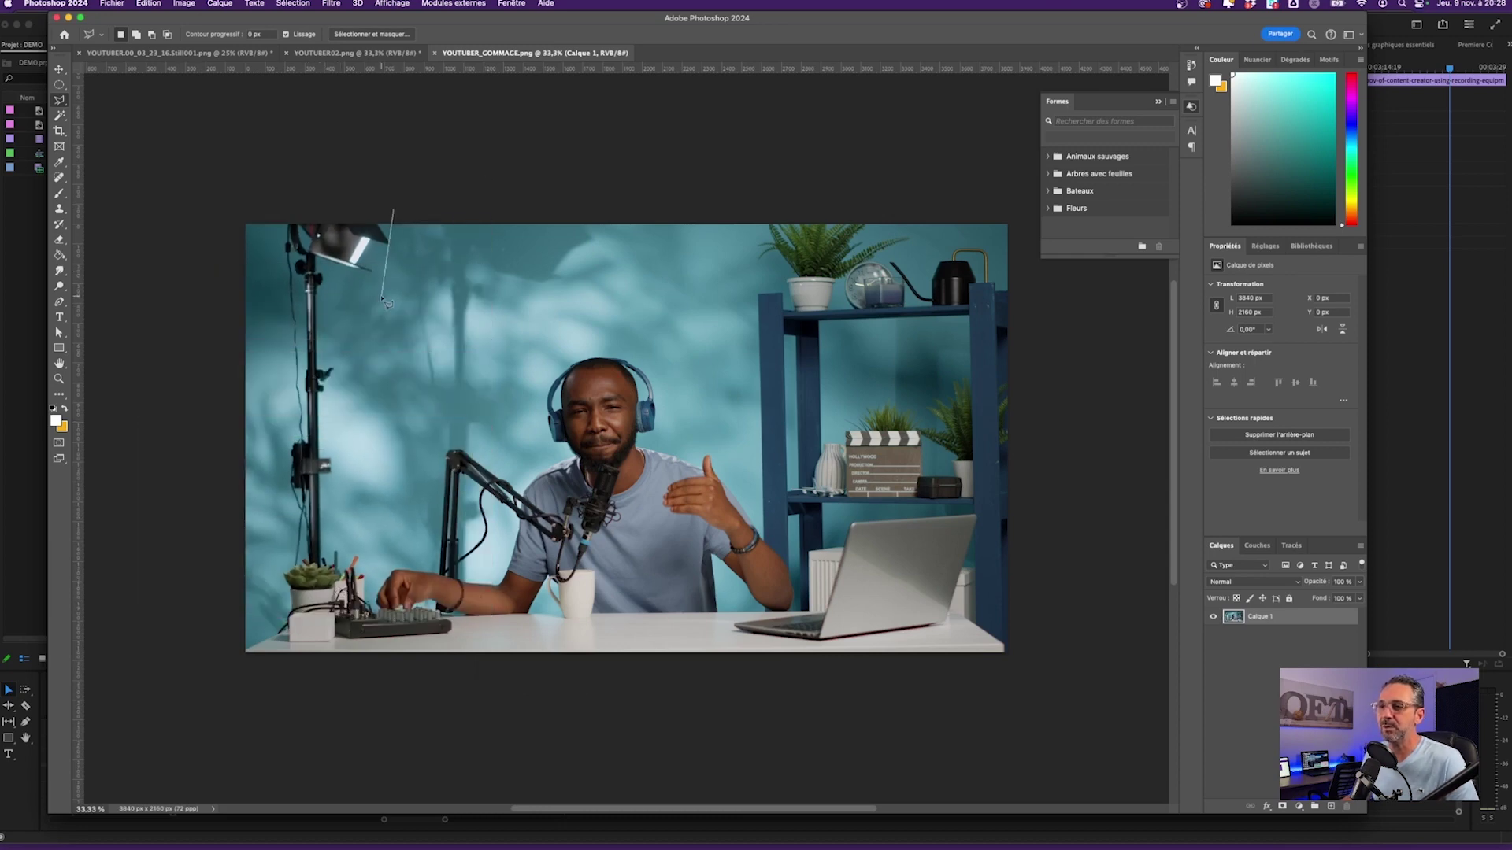
left_click_drag(378, 376, 379, 378)
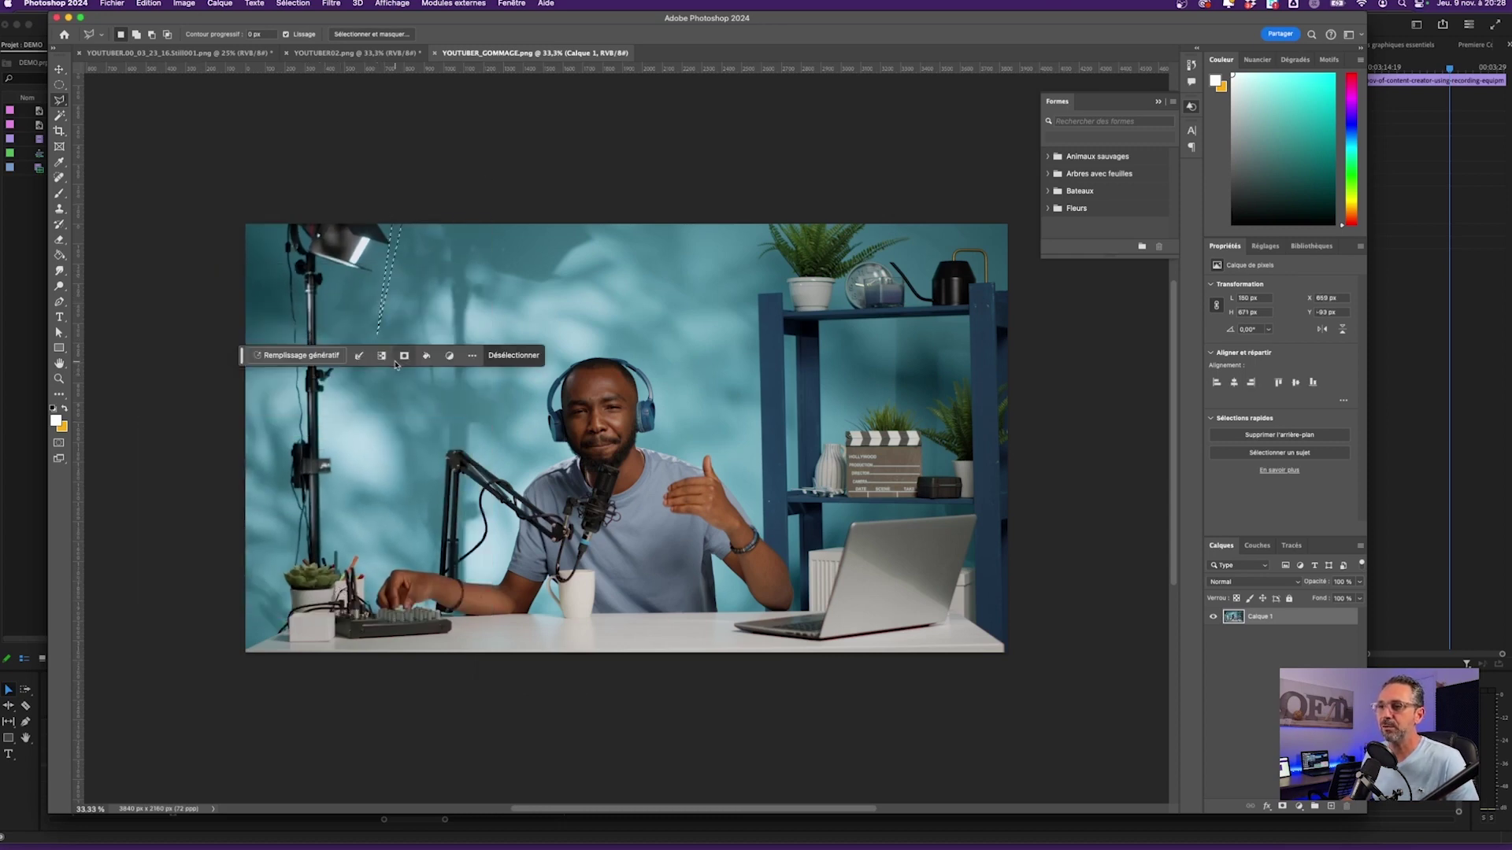
left_click_drag(470, 183, 402, 252)
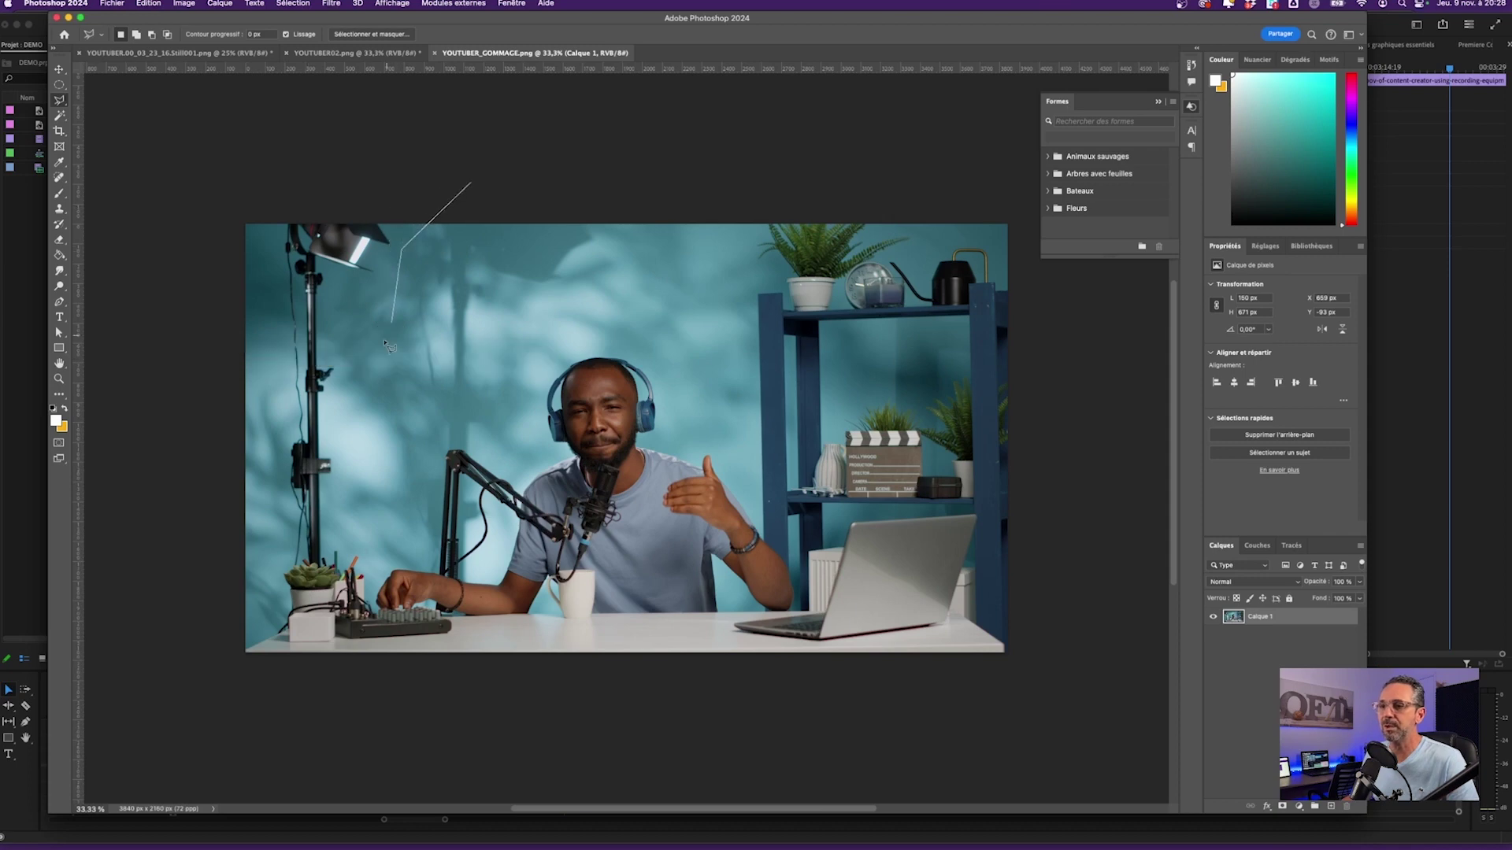
left_click_drag(384, 340, 348, 507)
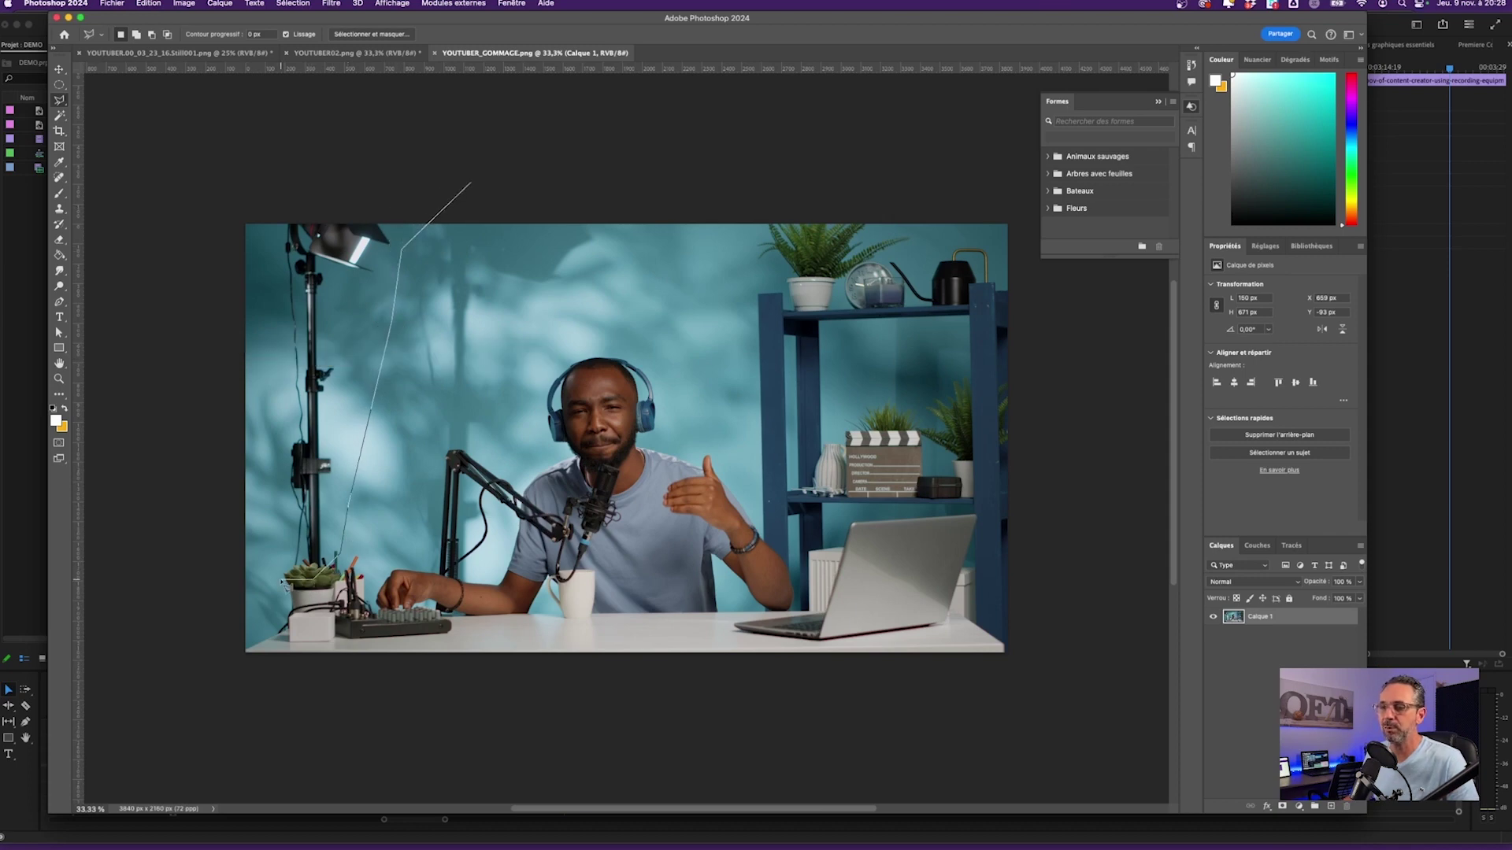
left_click_drag(265, 467, 465, 187)
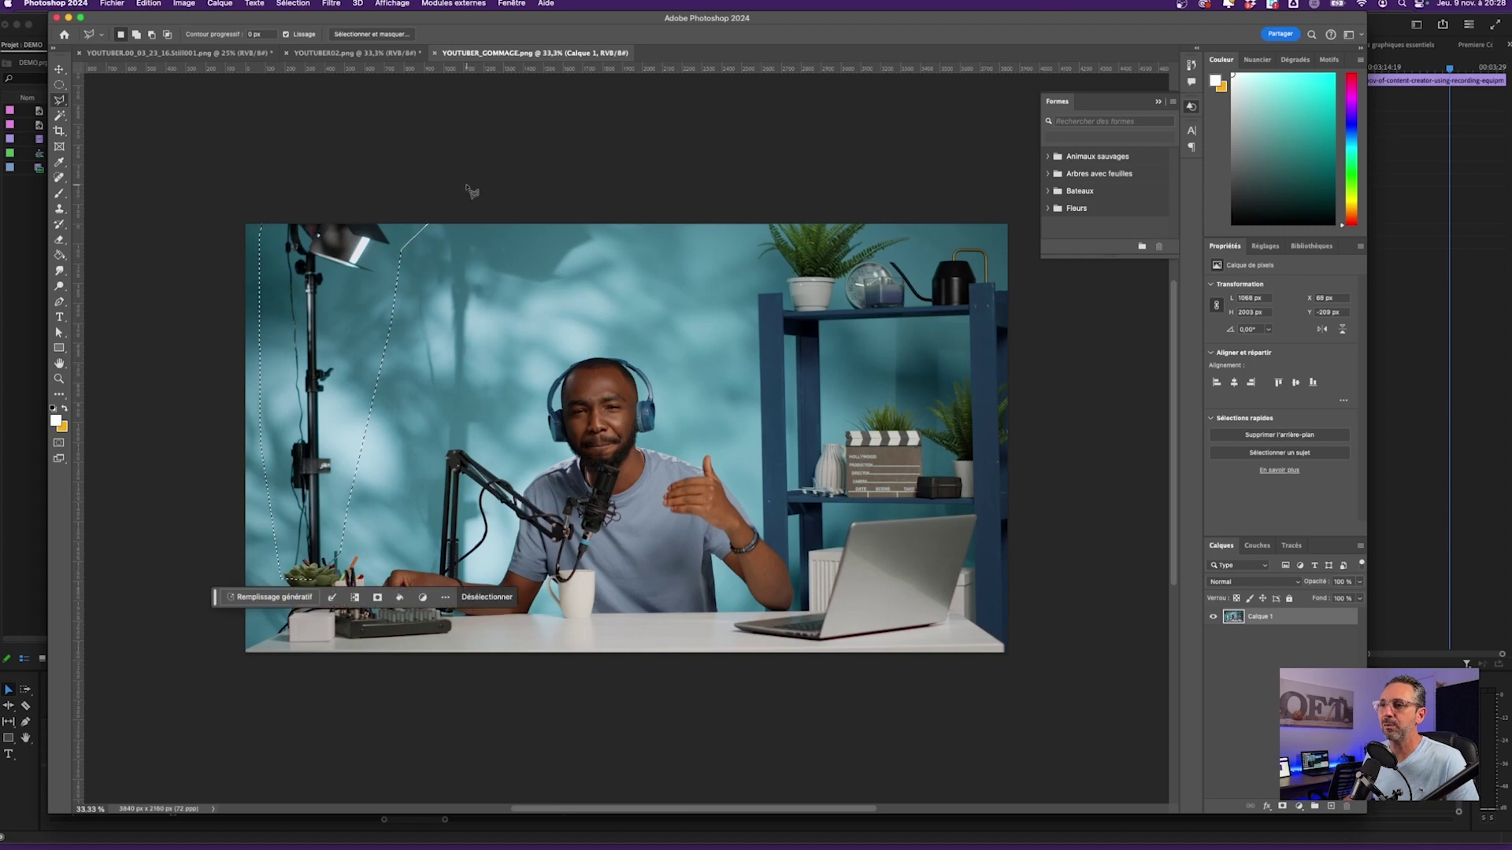
Generative Fill the selection with an empty prompt and keep the first variant
left_click(275, 597)
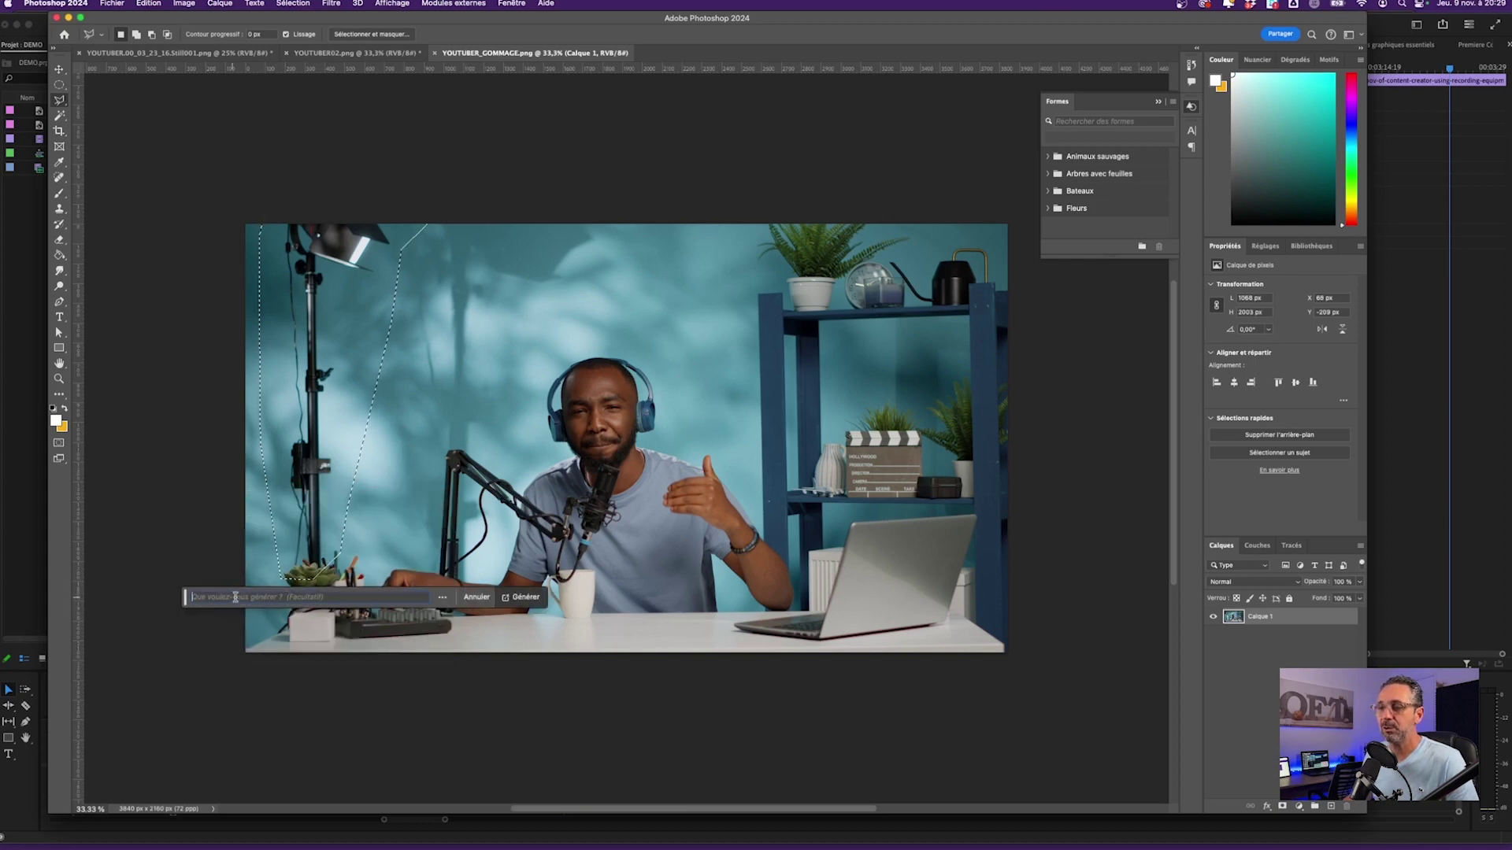
left_click(522, 597)
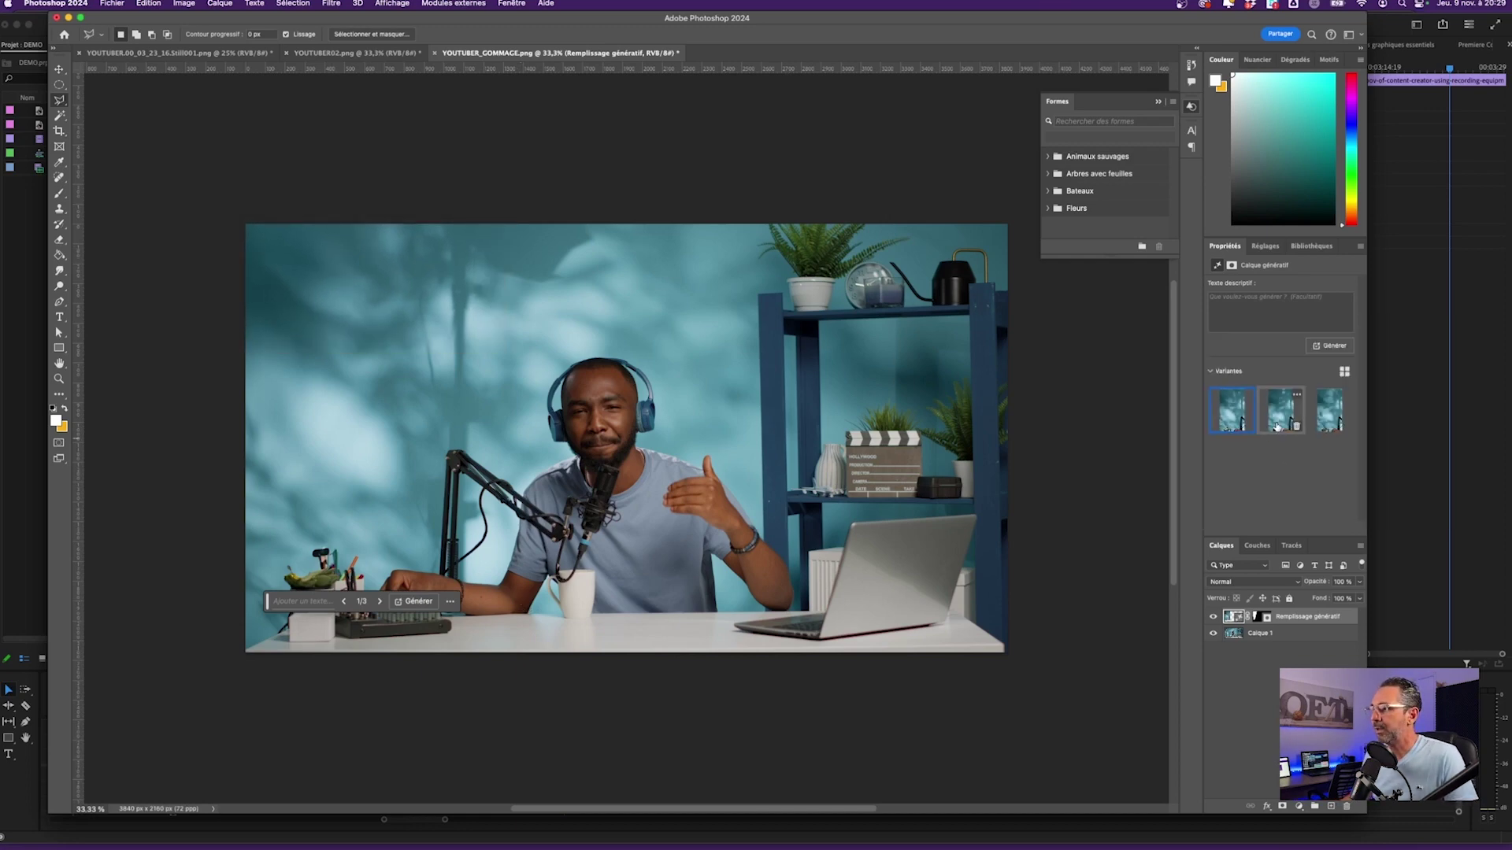
left_click(1329, 411)
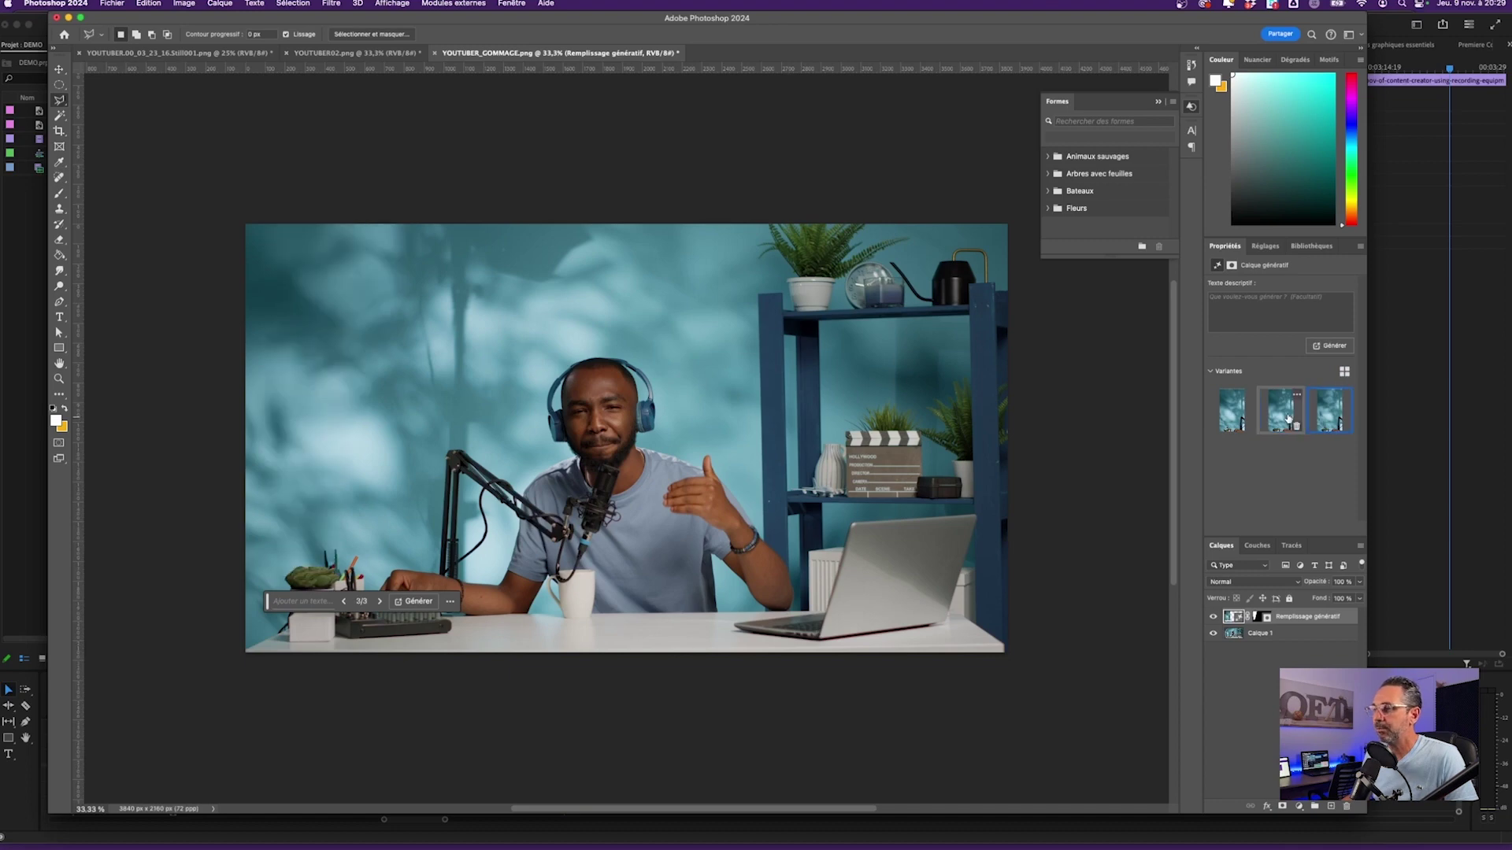
left_click(1284, 419)
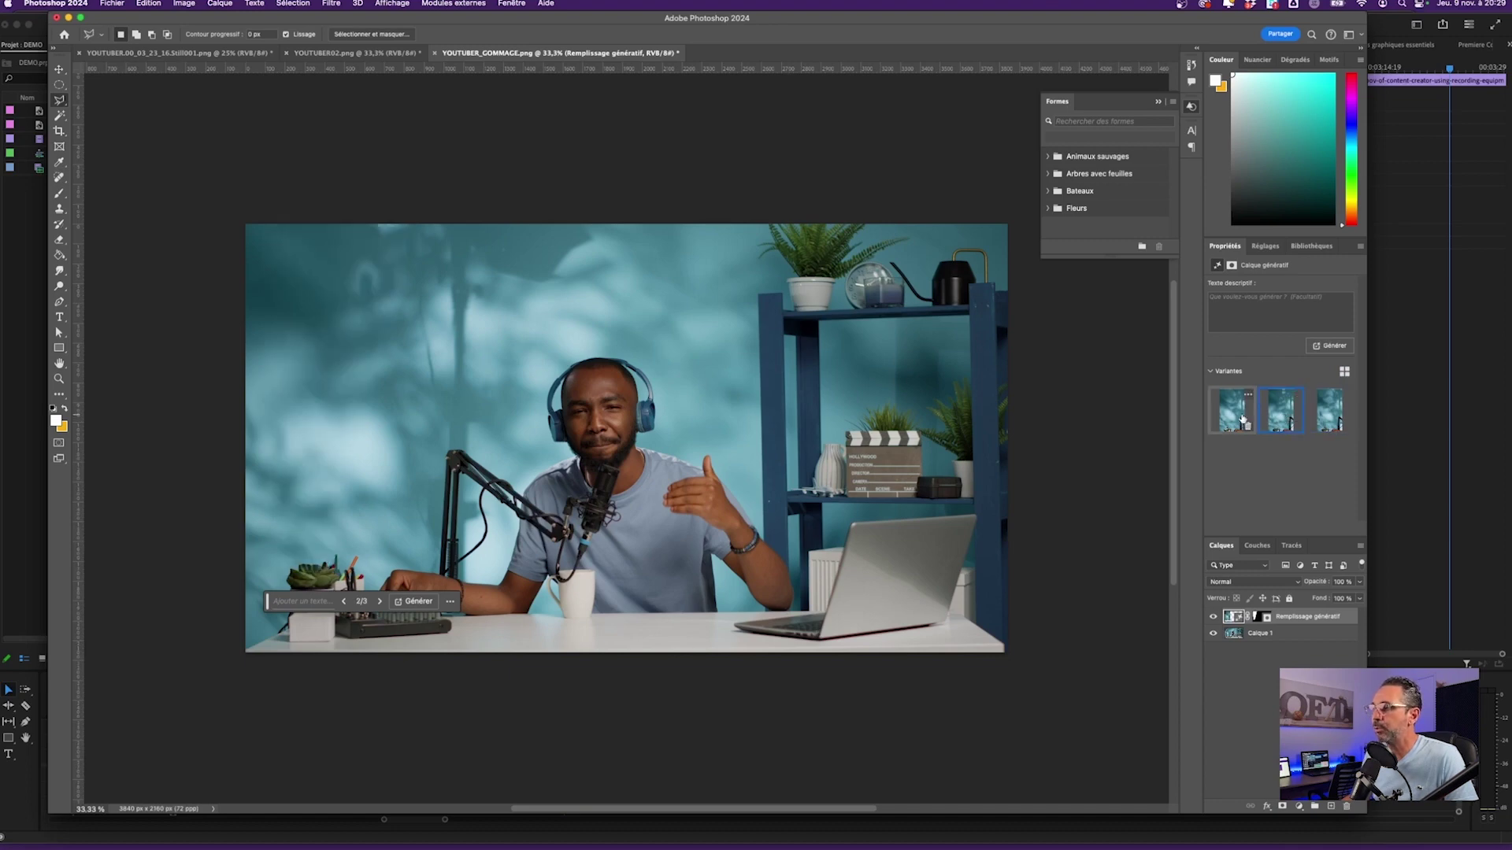
left_click(1328, 415)
left_click(1240, 412)
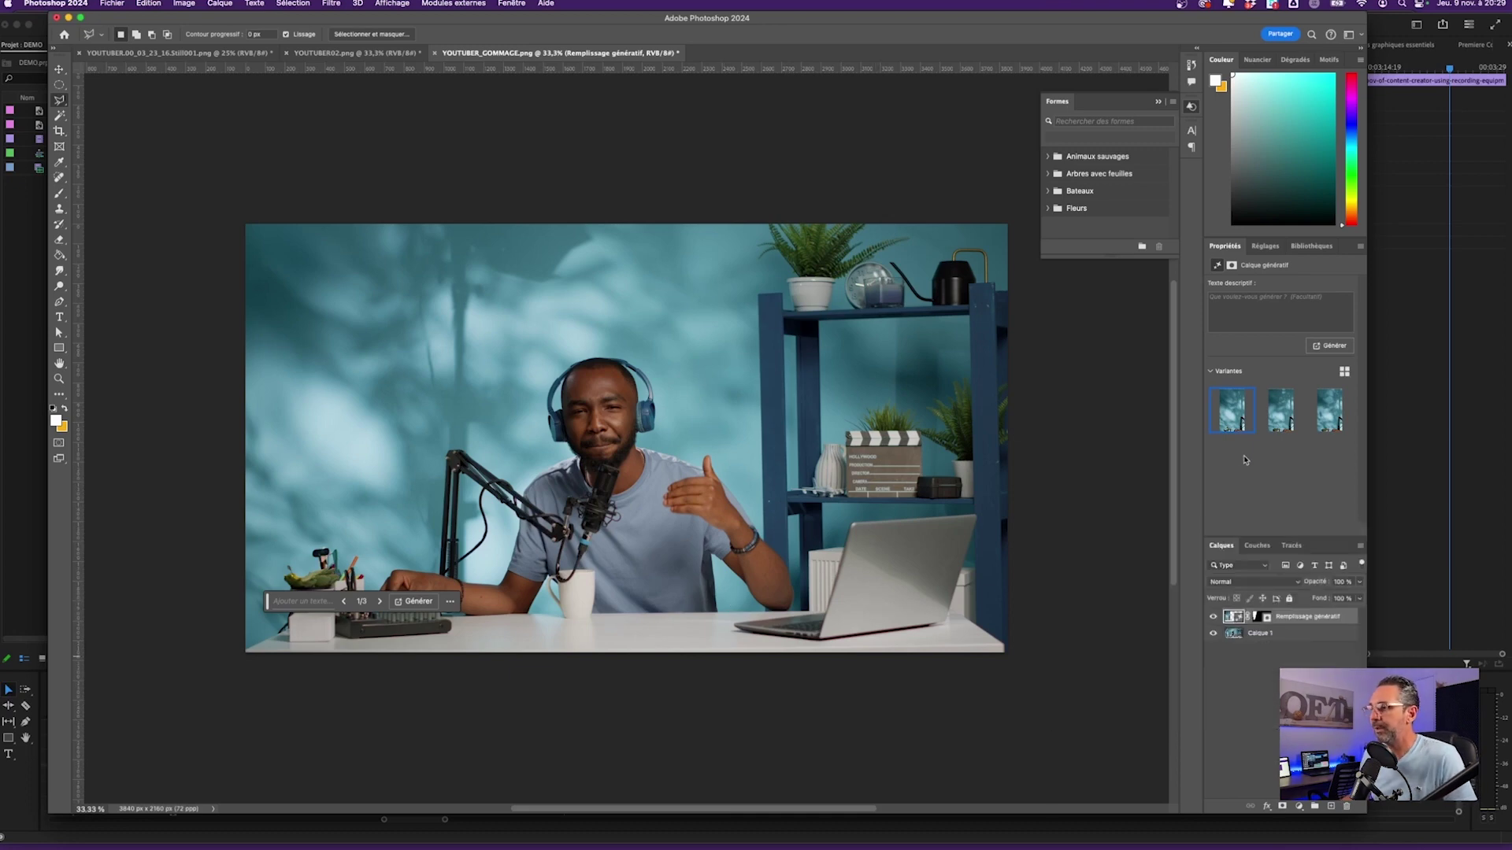
Draw a polygonal selection around the props on the right-hand blue shelf
left_click(743, 208)
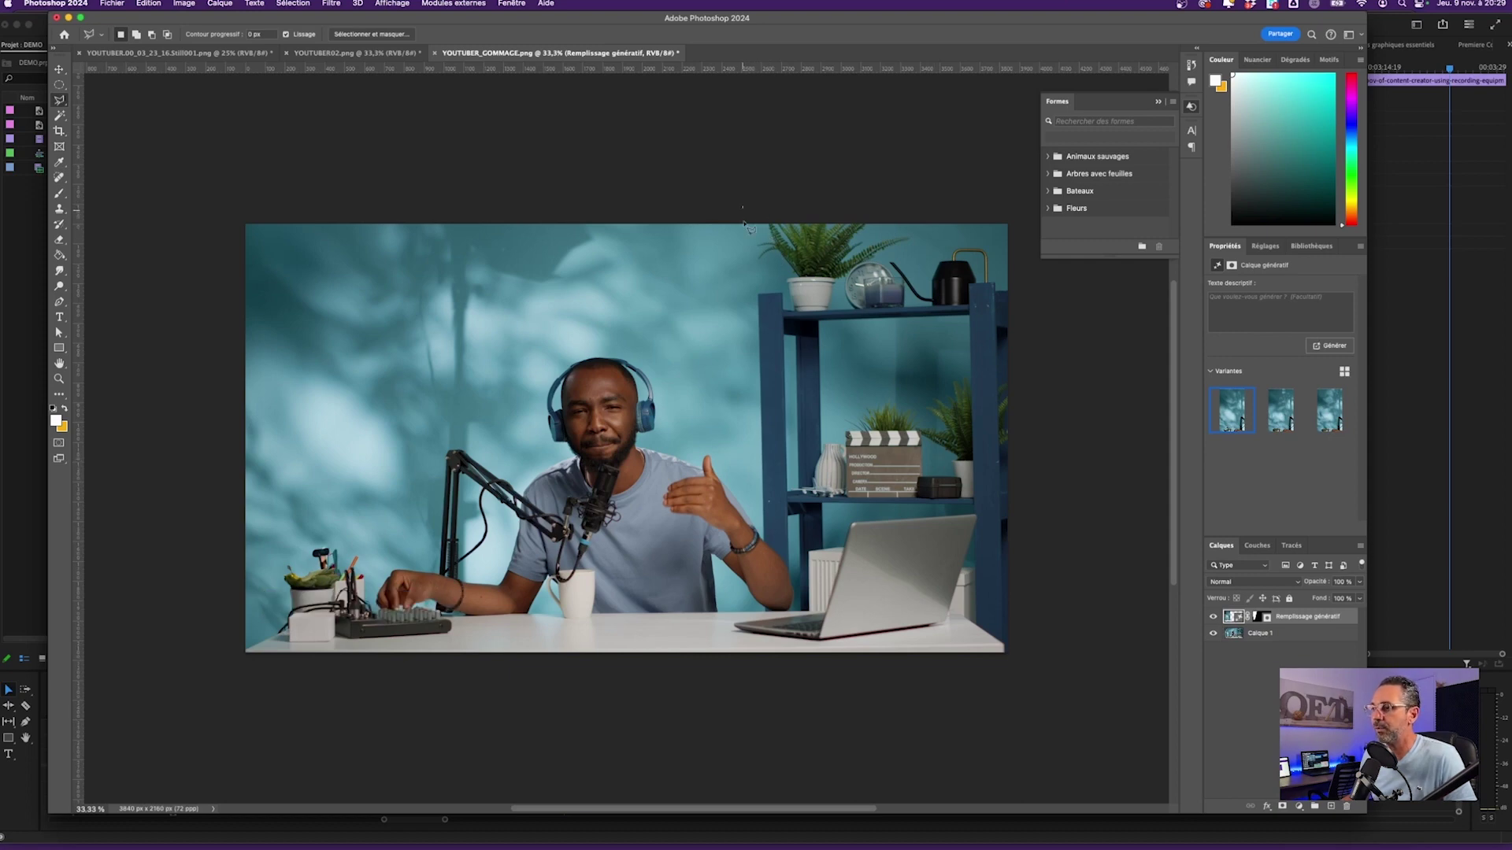
left_click(762, 499)
left_click(1022, 500)
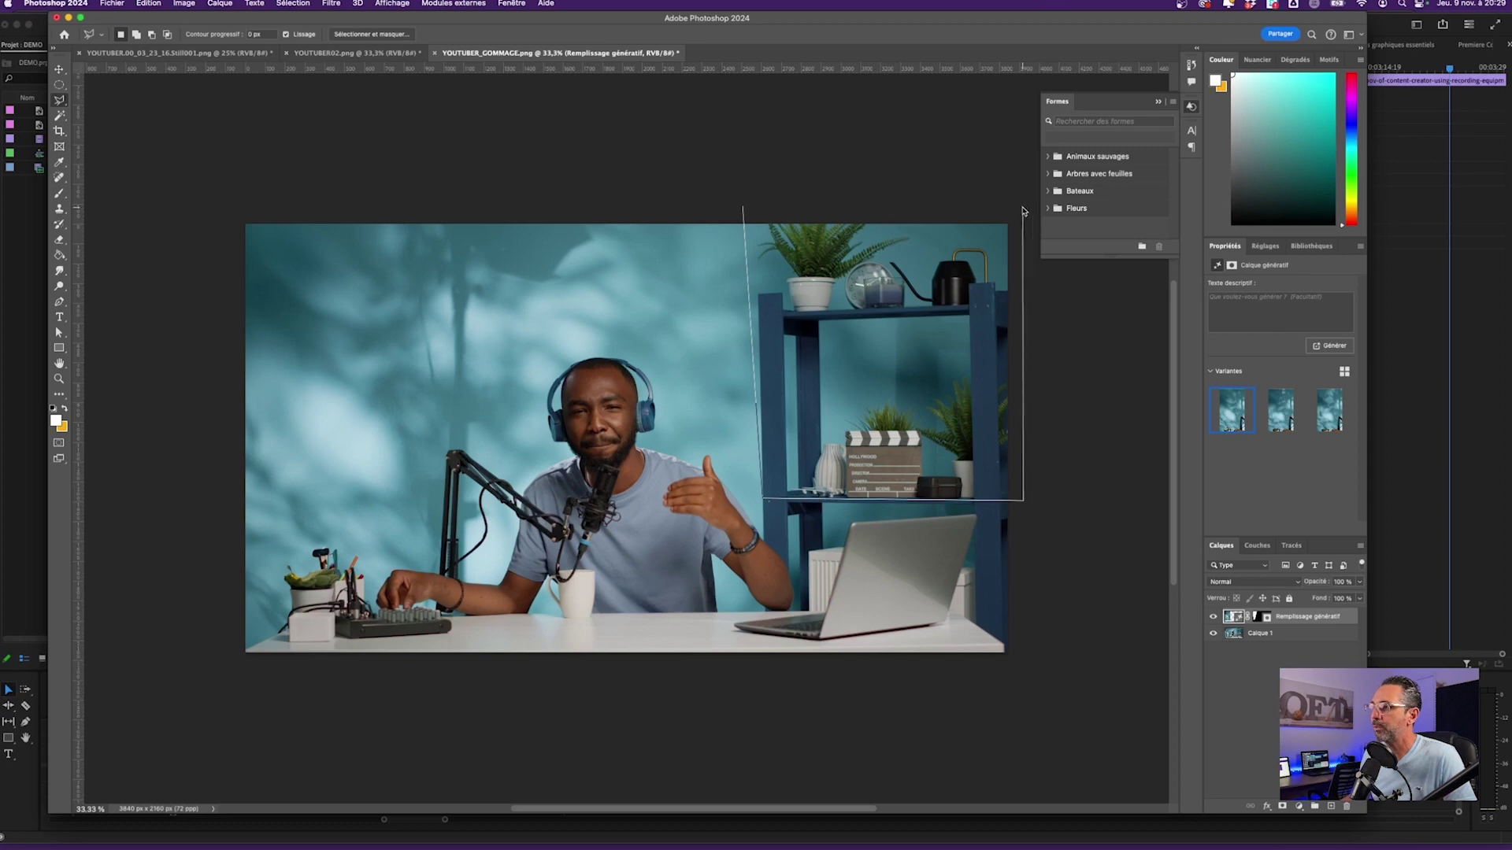
left_click(1020, 204)
left_click(745, 209)
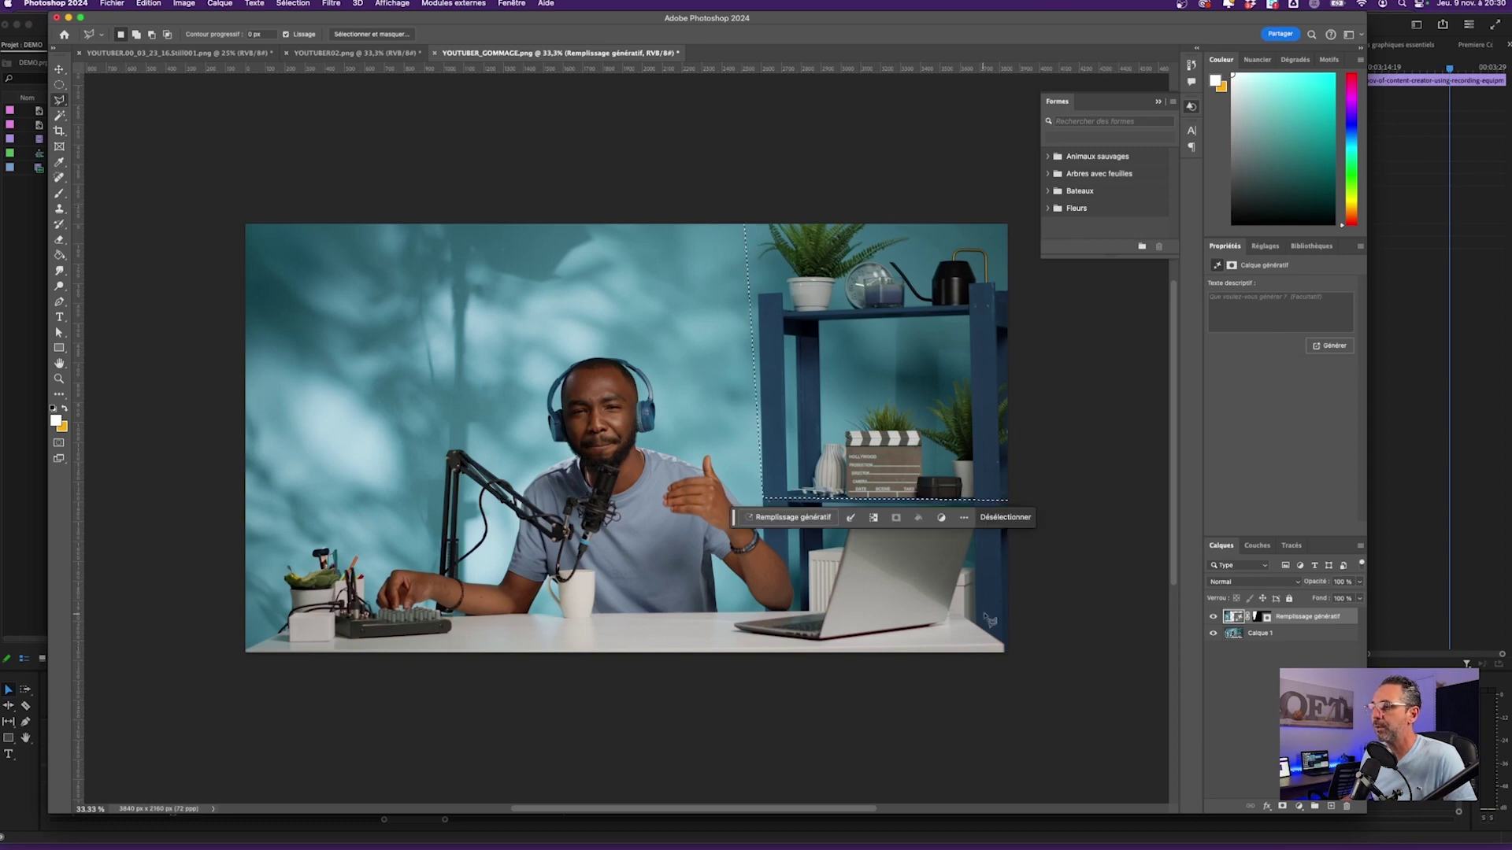
Generative Fill the shelf with no prompt, compare variants, and keep variant 1
left_click(794, 519)
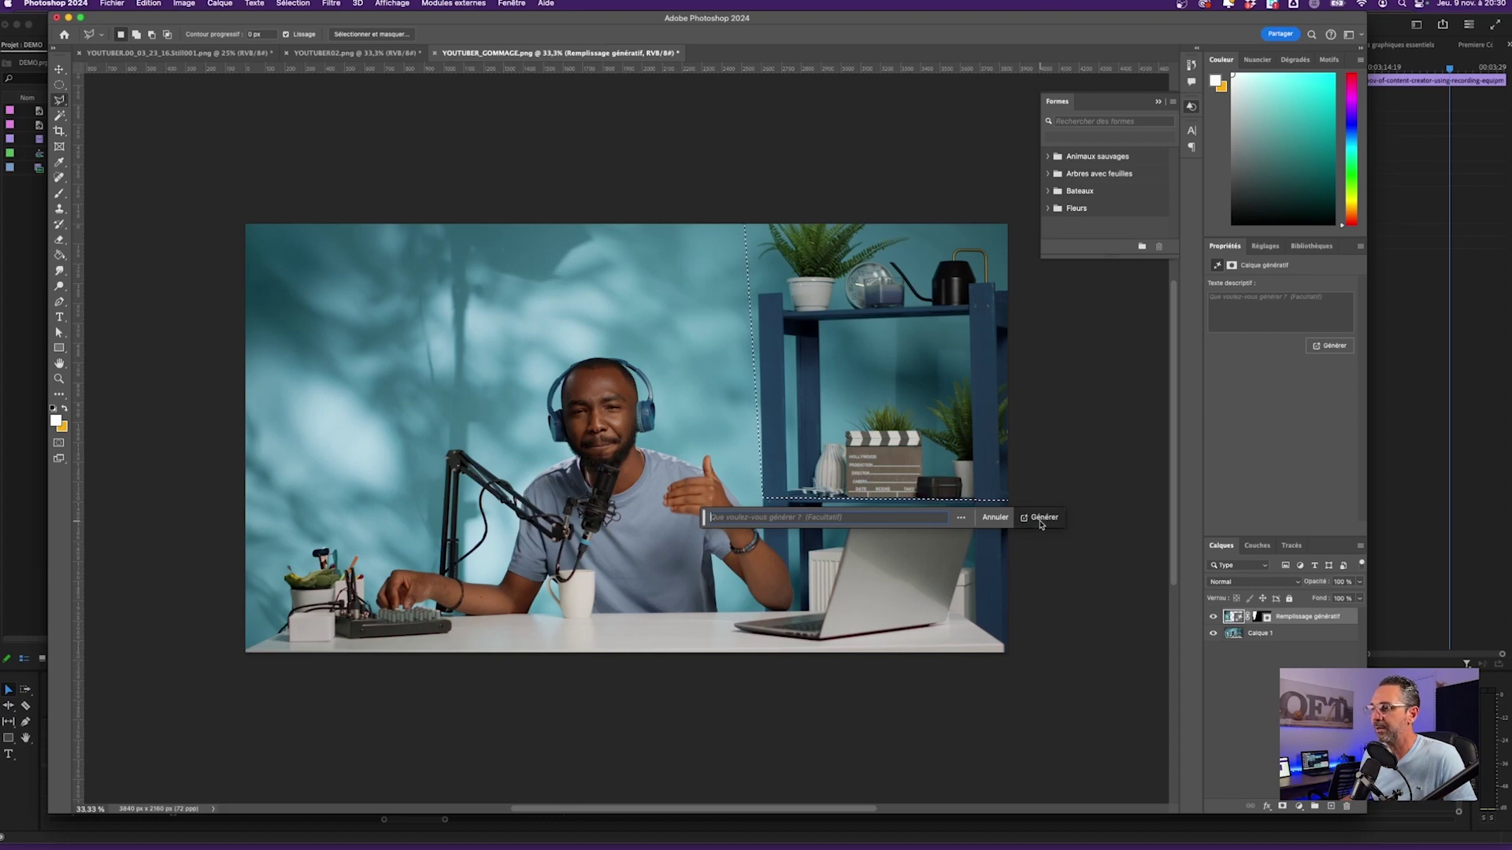
left_click(1040, 521)
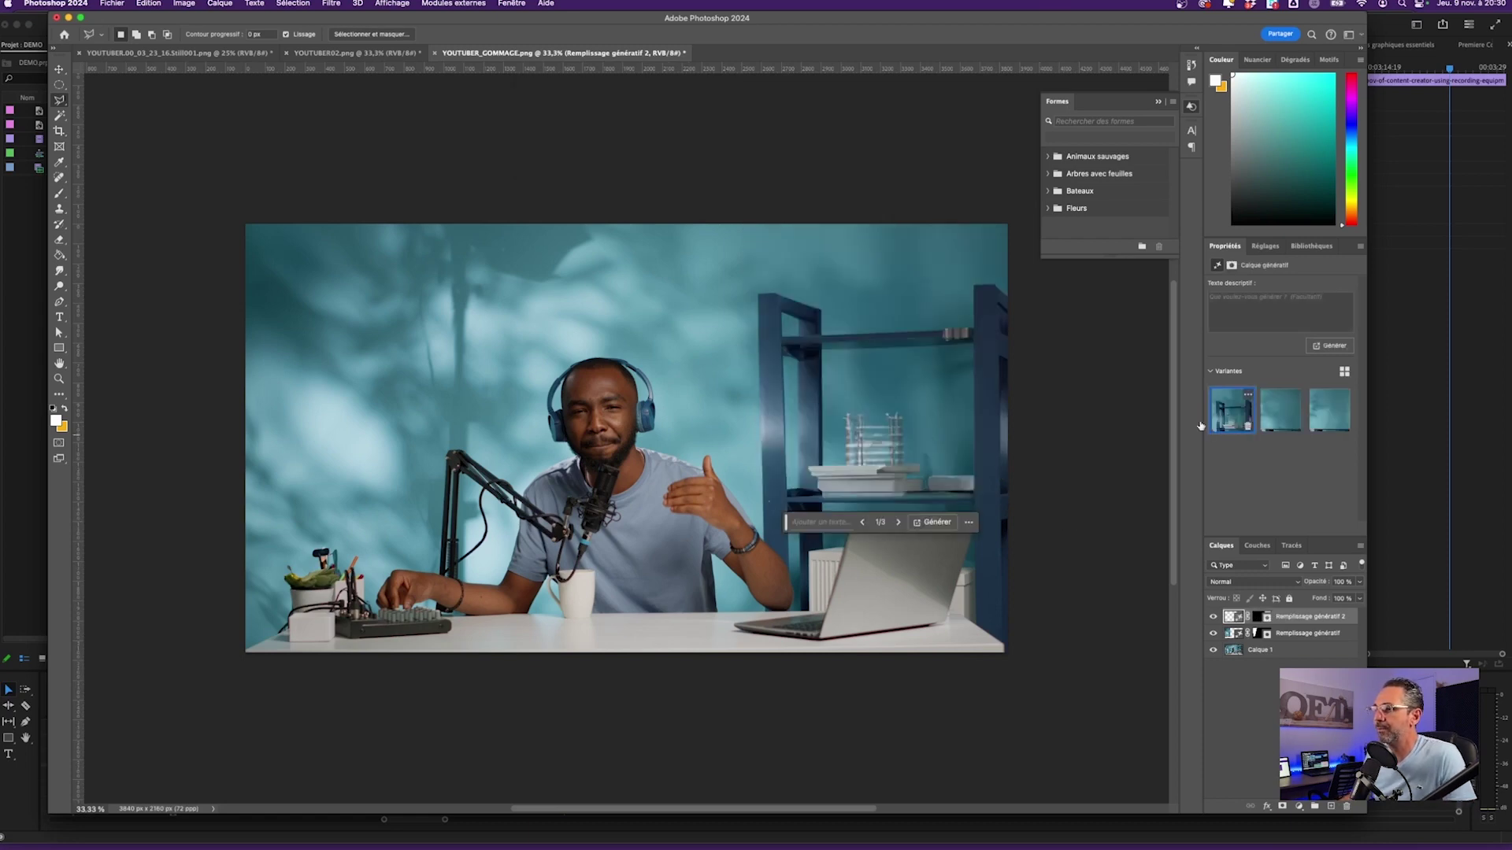
left_click(1213, 617)
left_click(1213, 617)
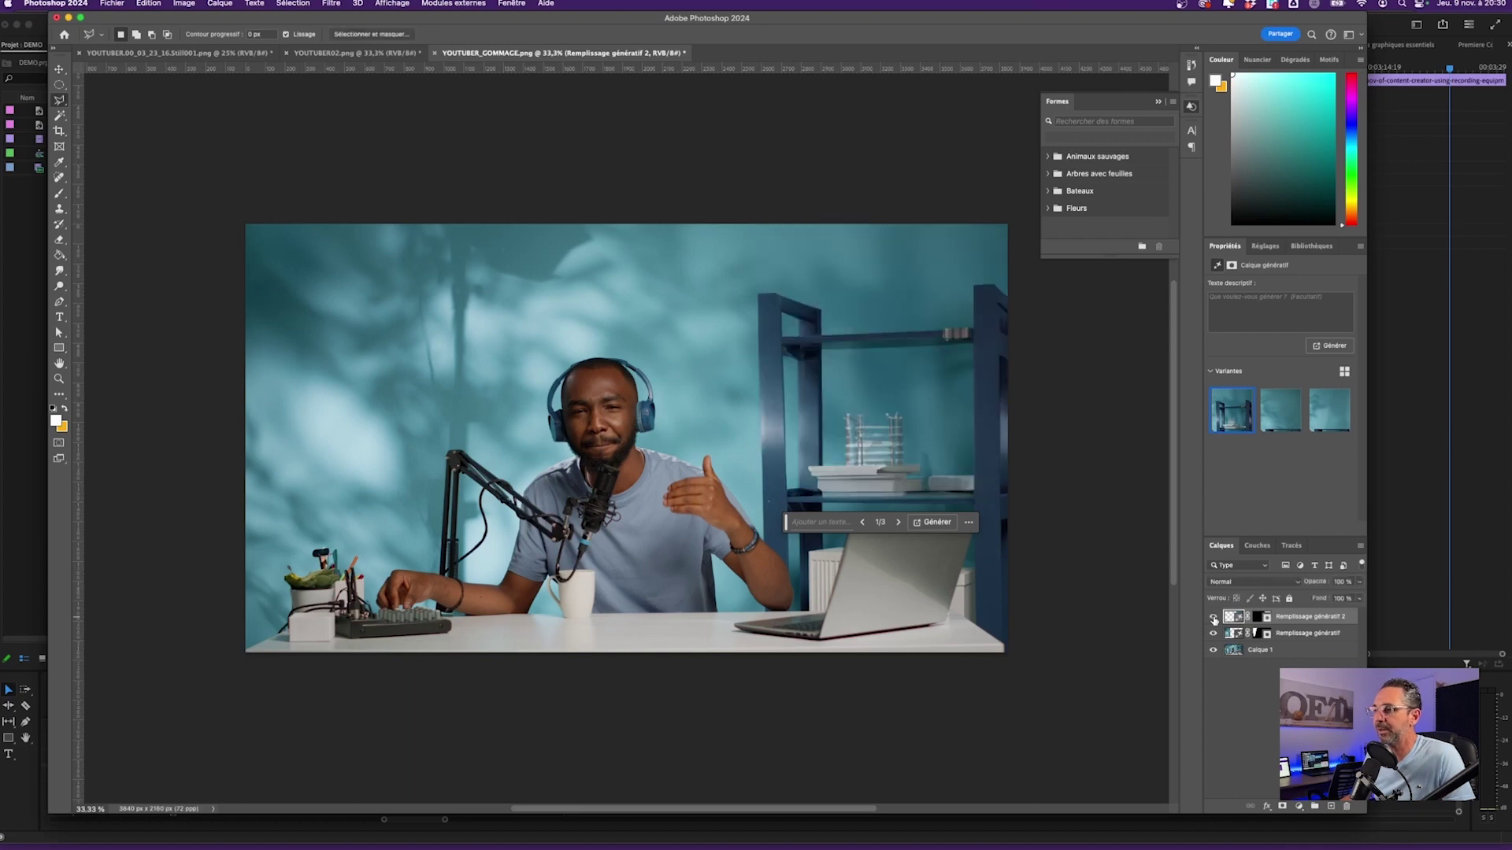
left_click(1281, 410)
left_click(1319, 421)
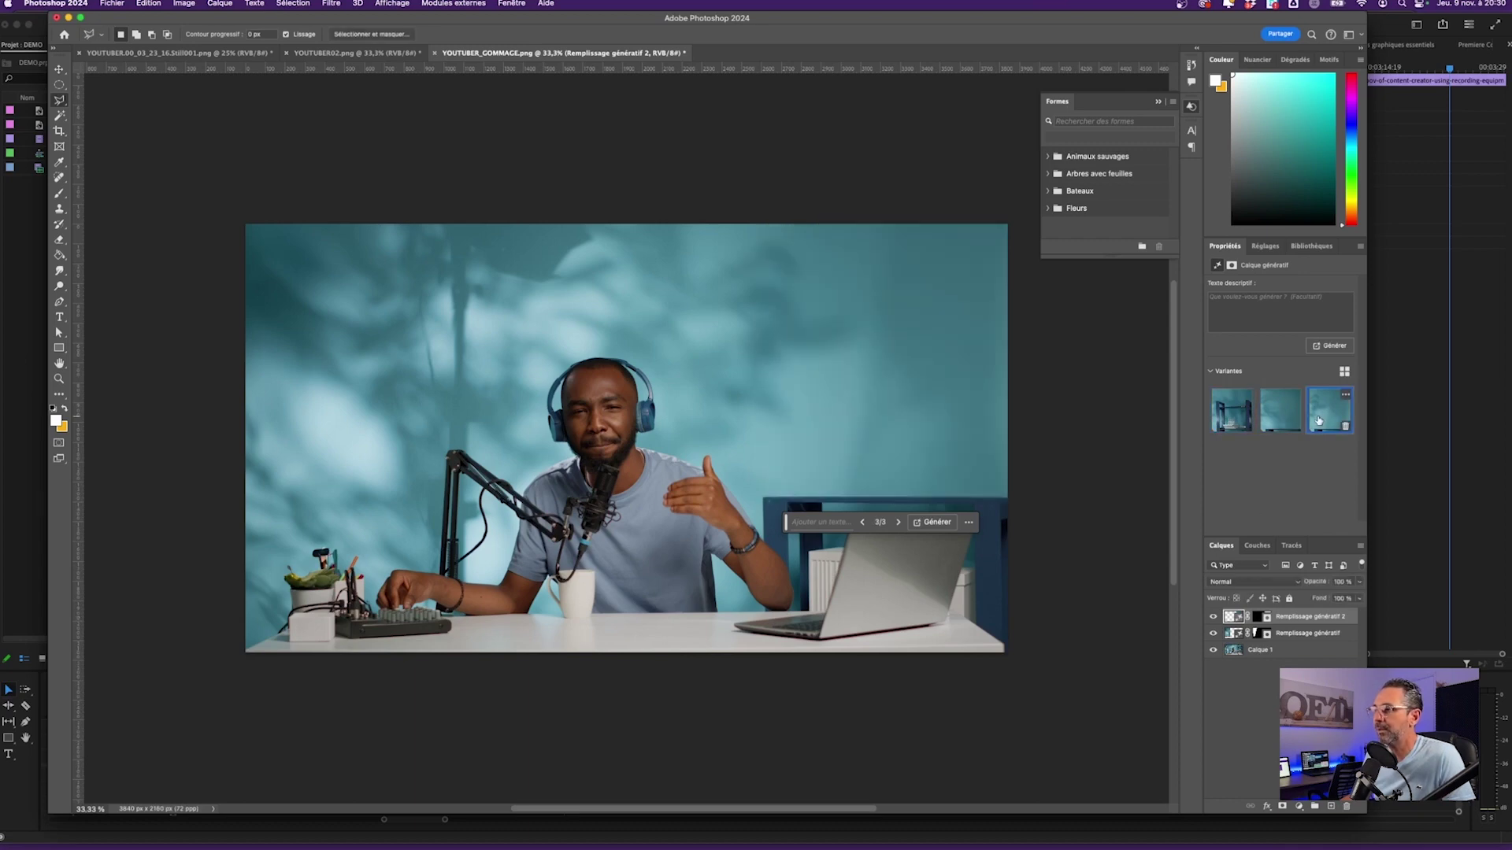
left_click(1232, 416)
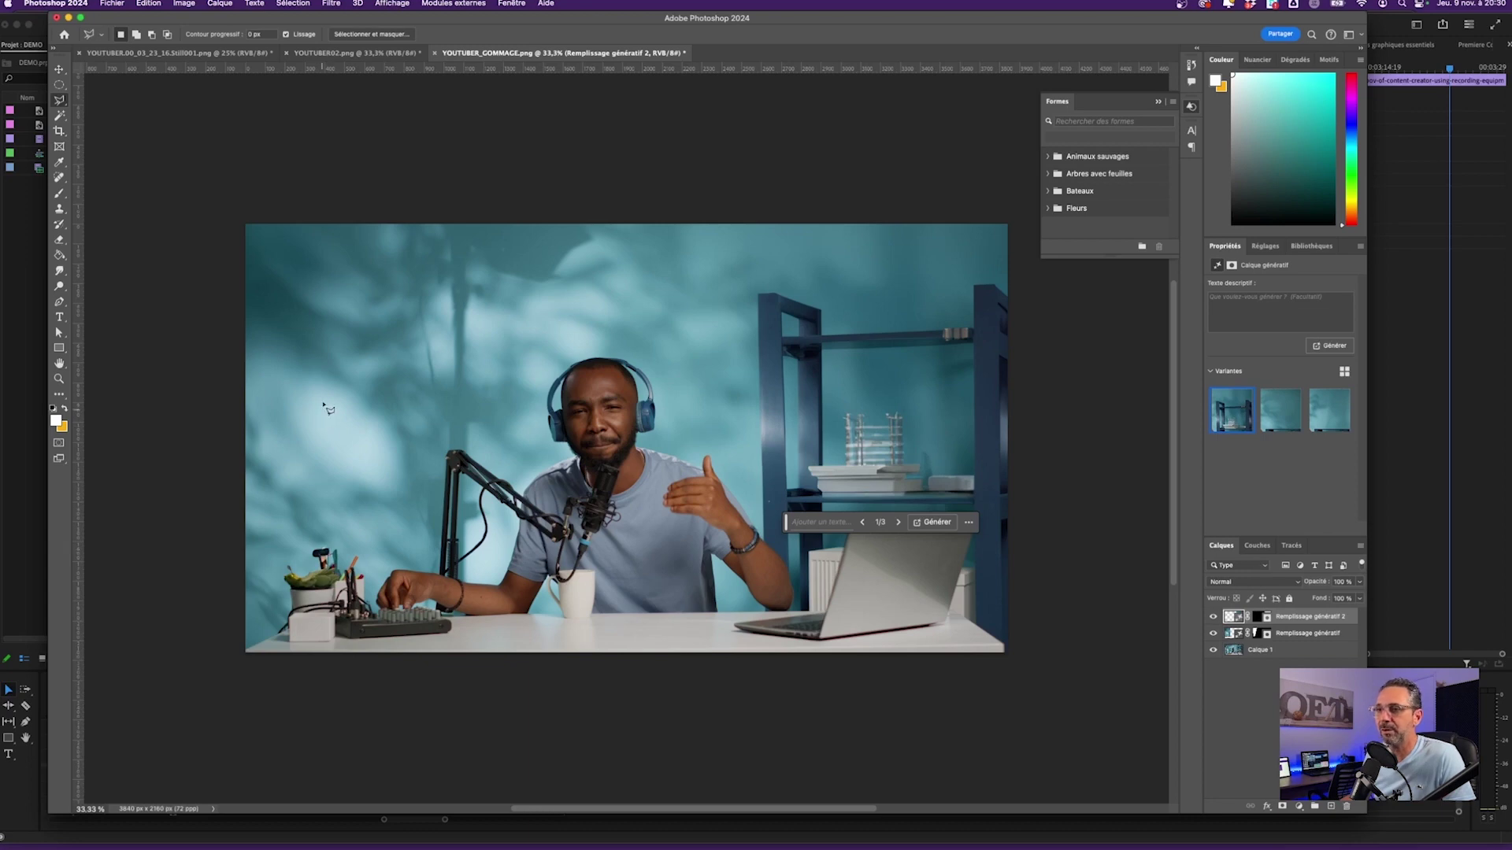
Hide Calque 1 and quick-export the fill patches as transparent PNG YOUTUBER_GOMMAGE_RETOUR
left_click(1281, 663)
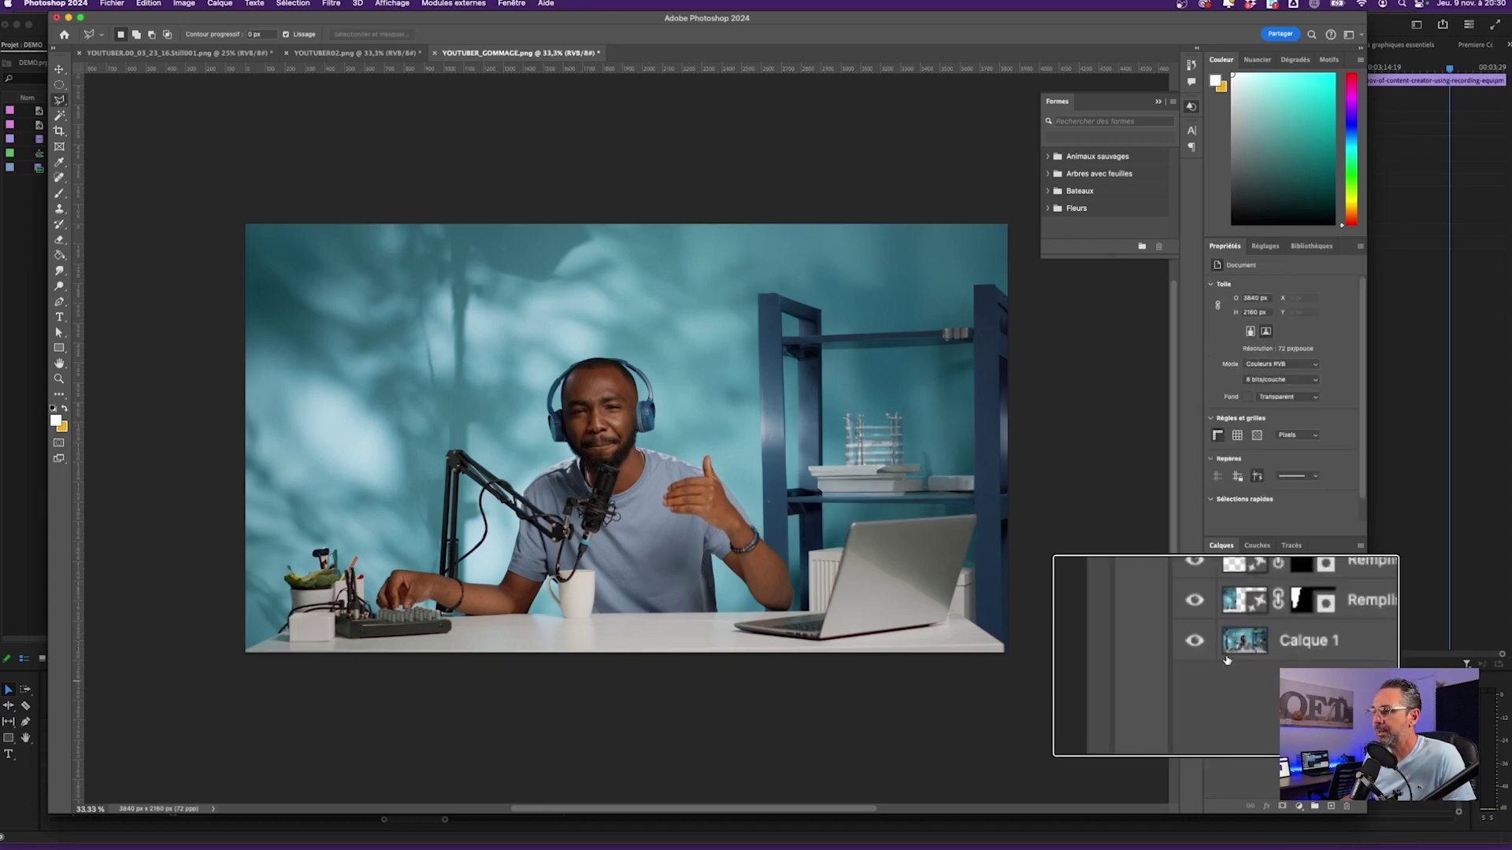
left_click(1214, 650)
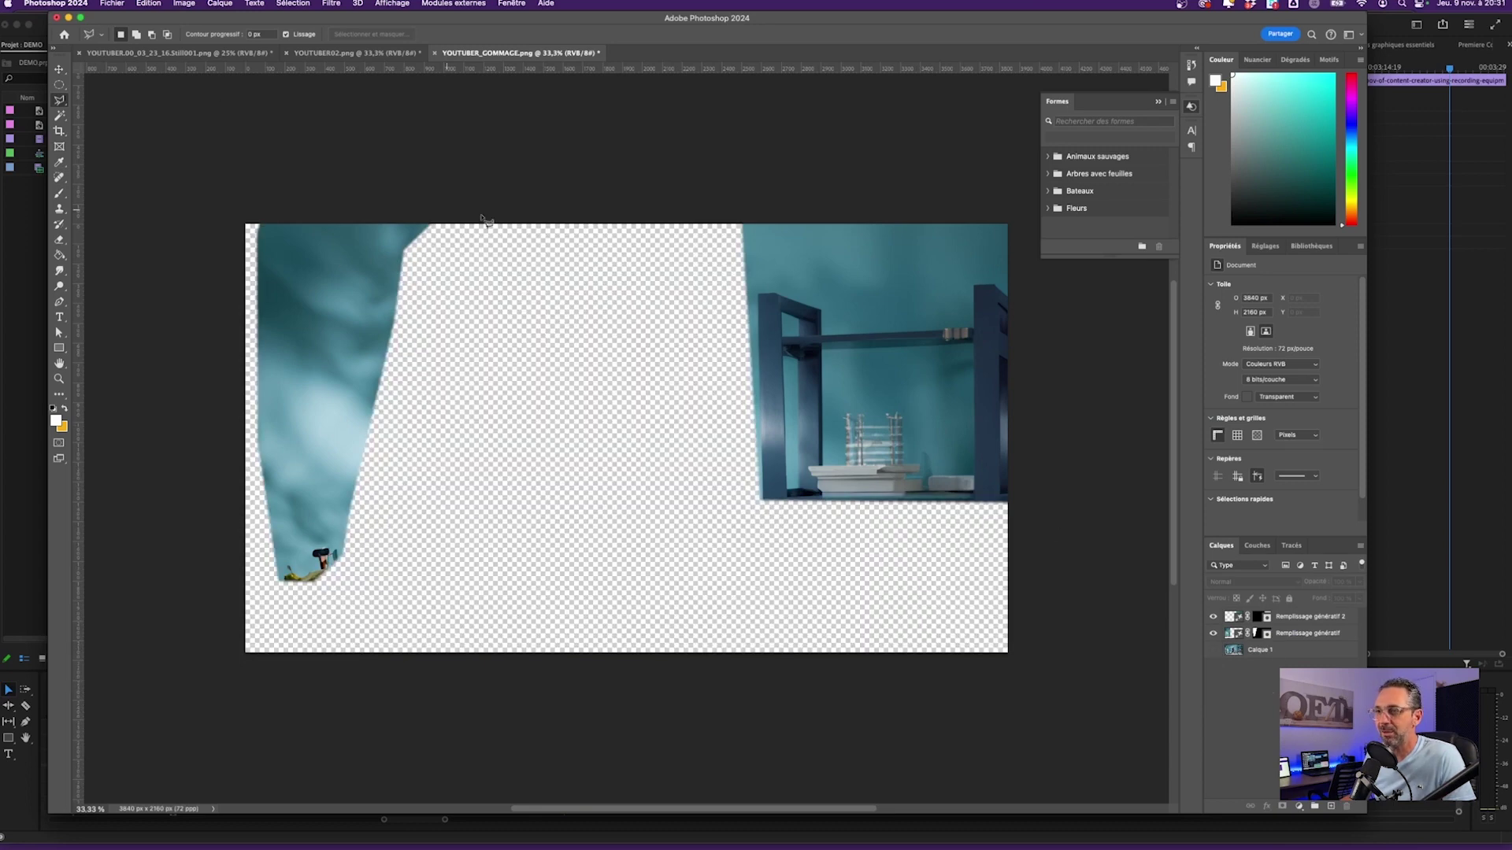
left_click(112, 4)
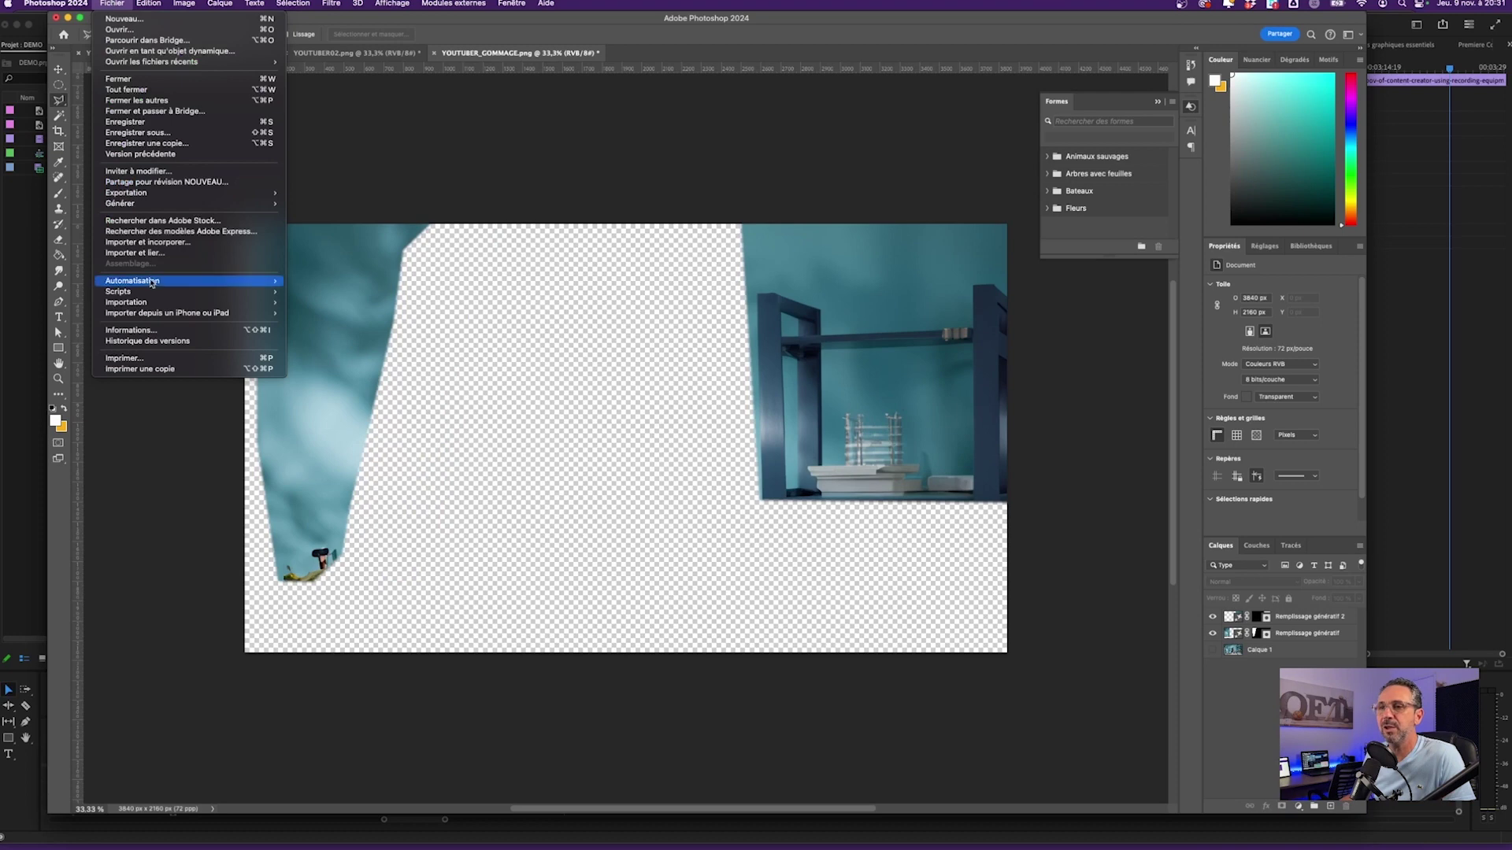
mouse_move(126, 192)
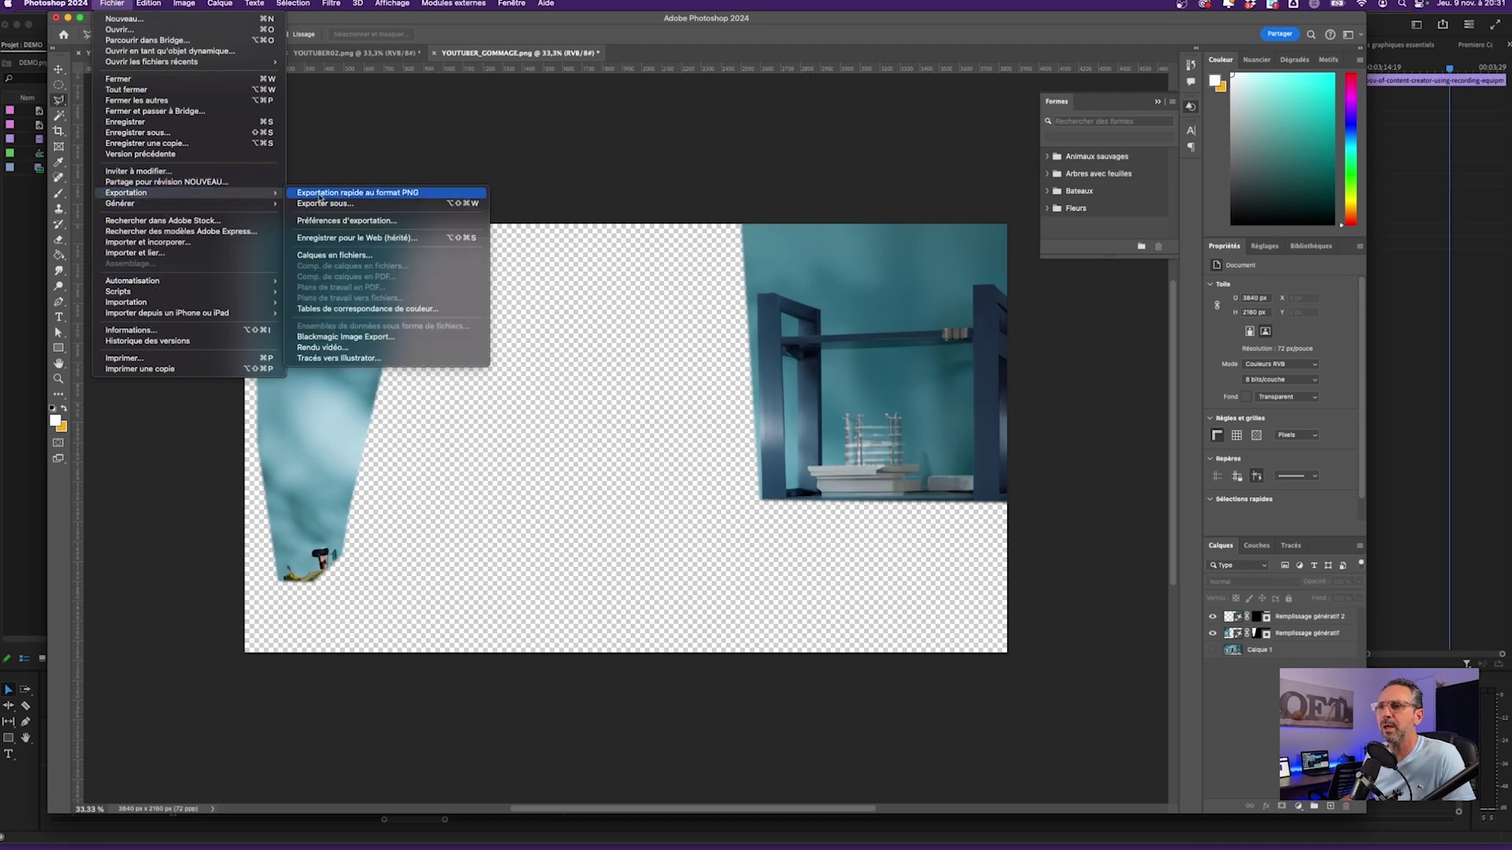
left_click(320, 193)
left_click(838, 107)
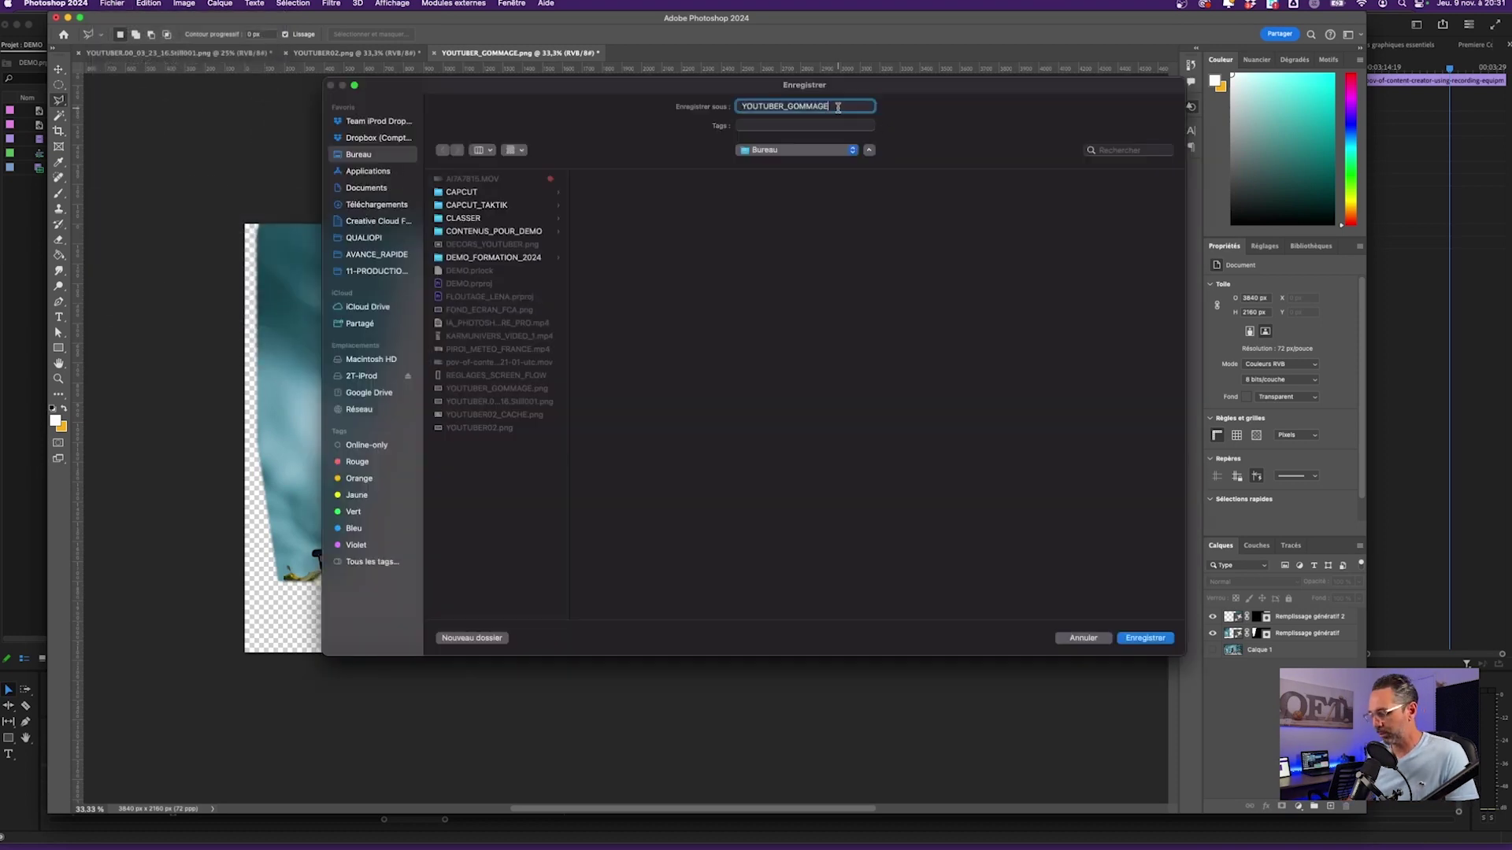
type("_RETOUR")
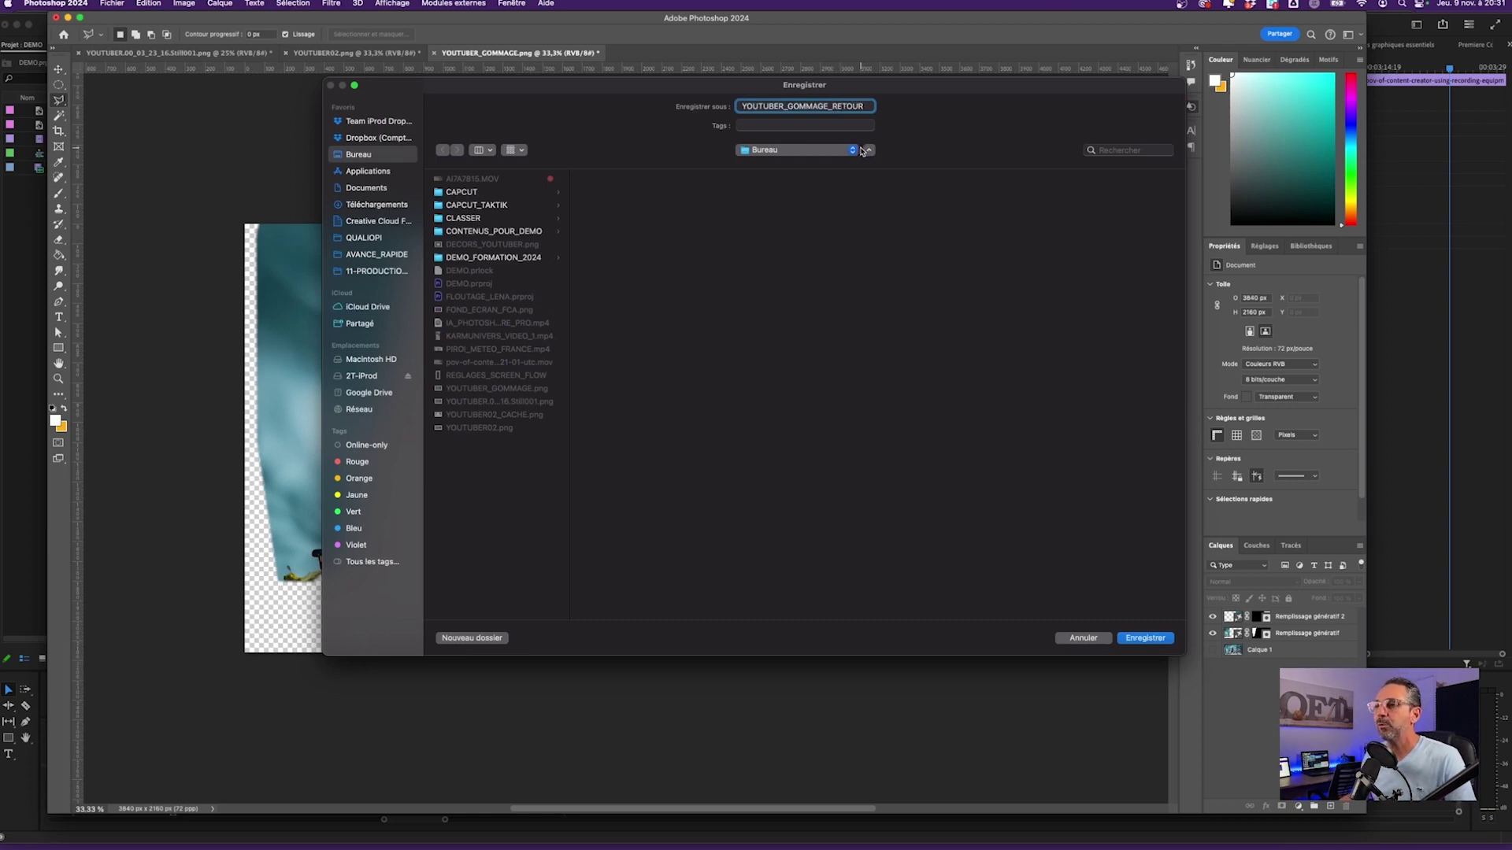
left_click(1147, 644)
Import the retouched PNG into the Premiere project and place it on V2
key("super+Tab")
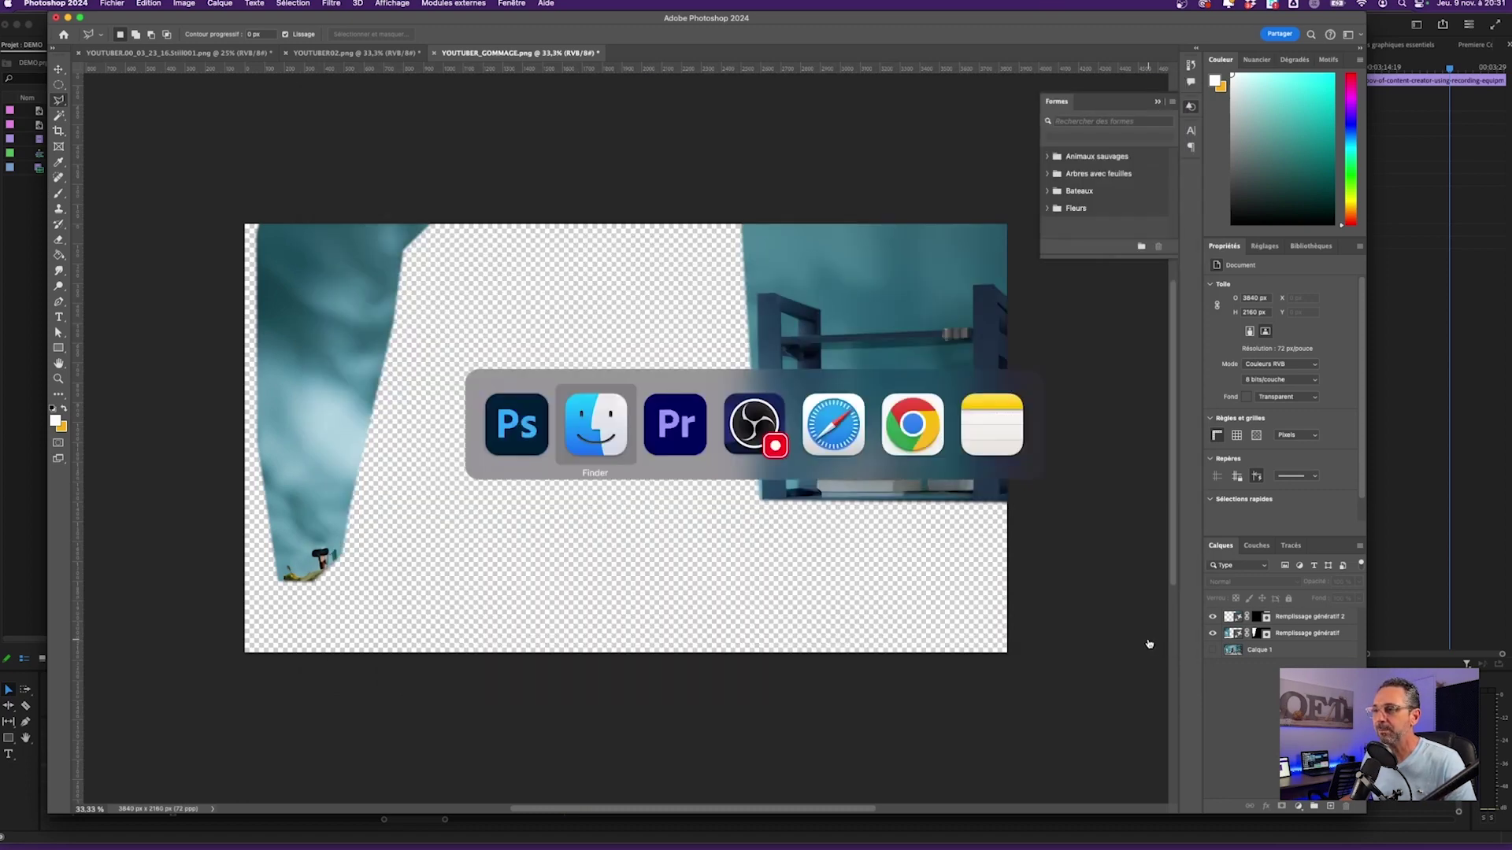
key("super+Tab")
key("super+Tab")
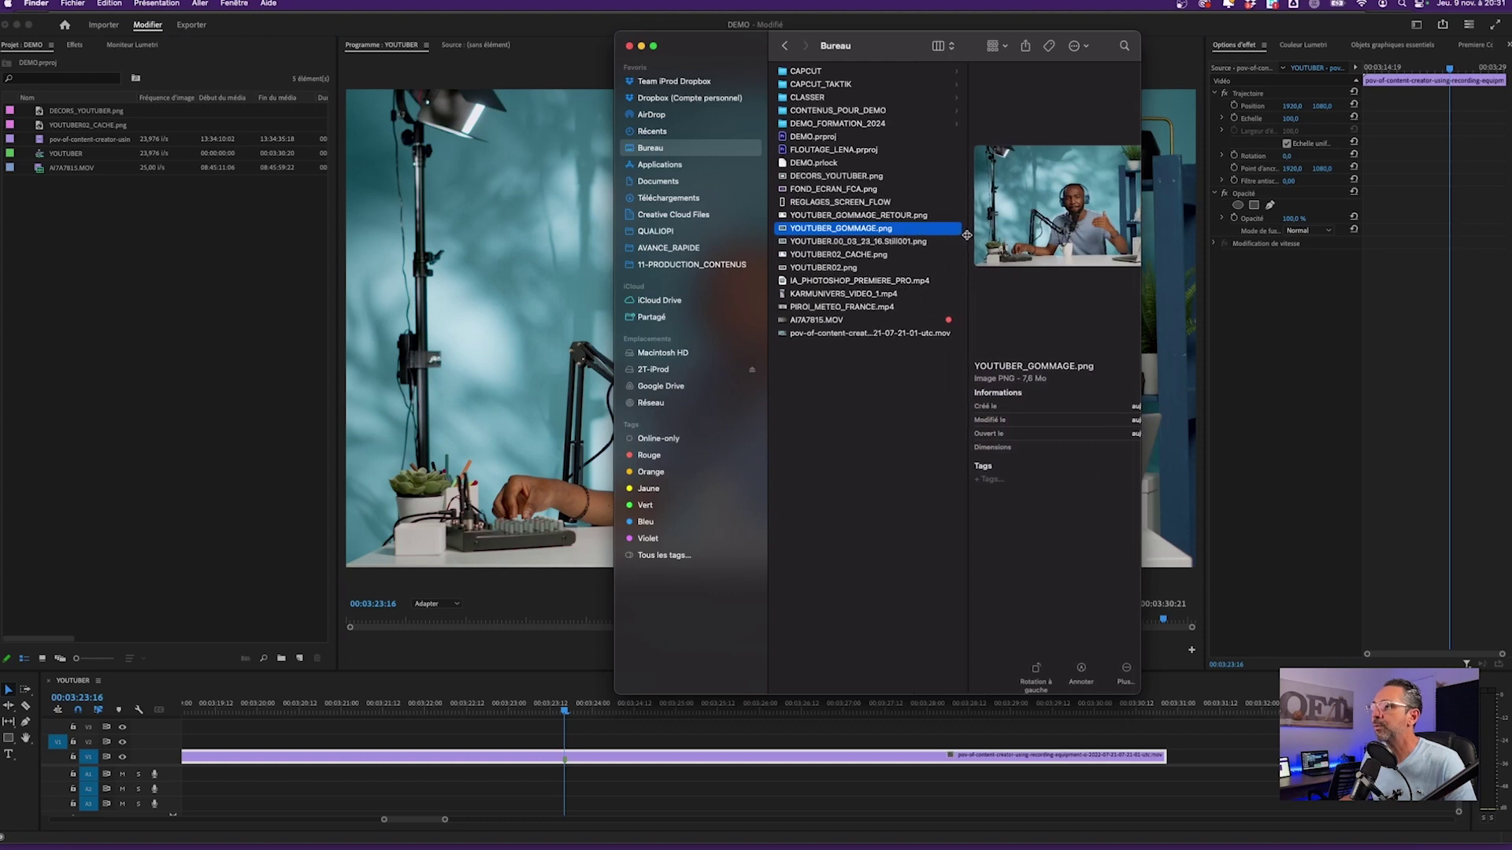
mouse_move(862, 215)
left_mouse_down()
mouse_move(247, 269)
mouse_move(201, 289)
left_mouse_up()
left_click(201, 289)
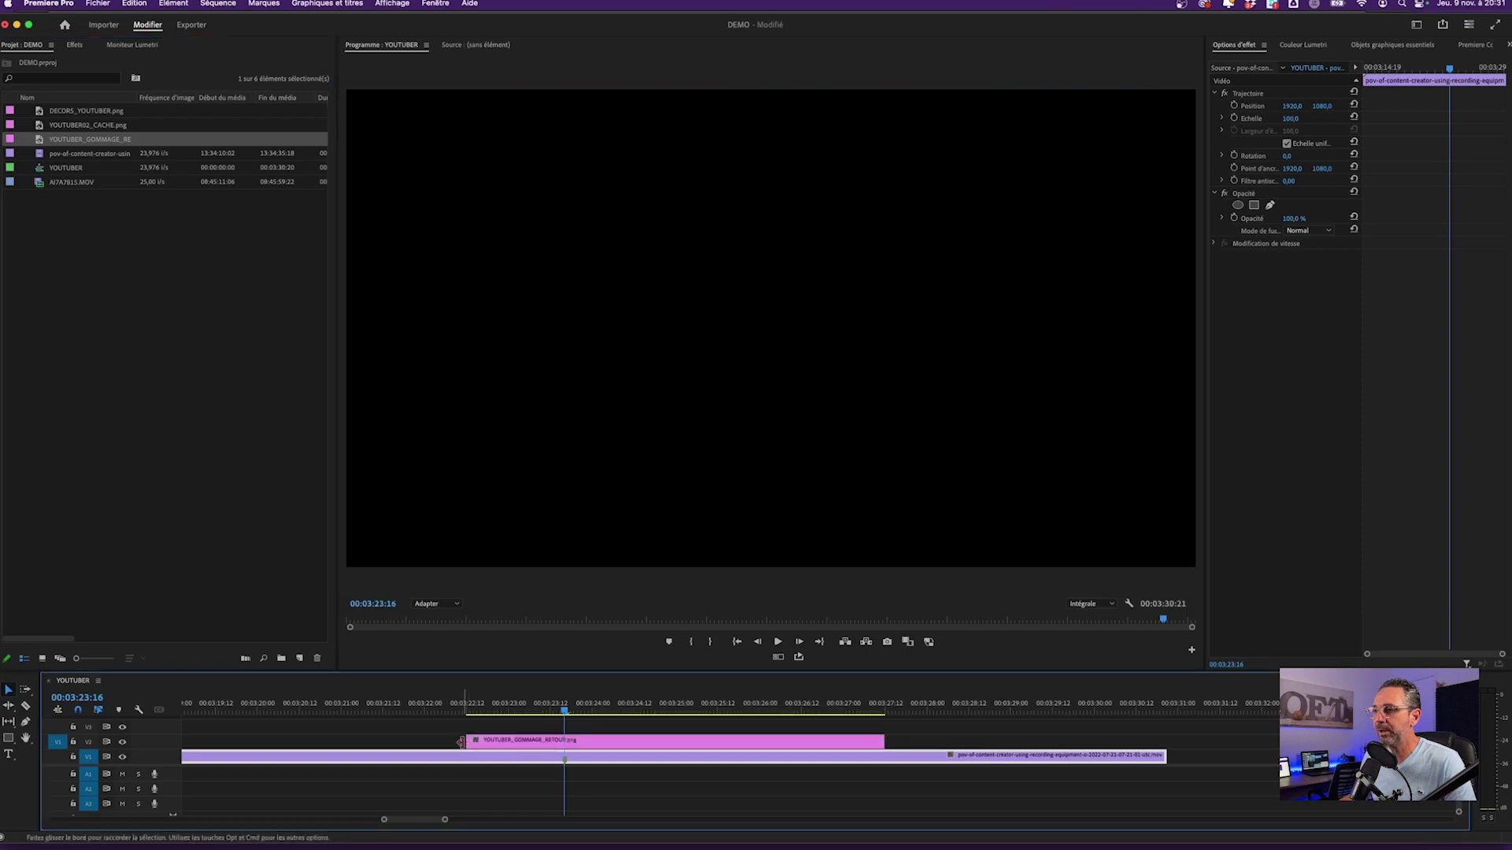
left_click_drag(403, 690, 541, 724)
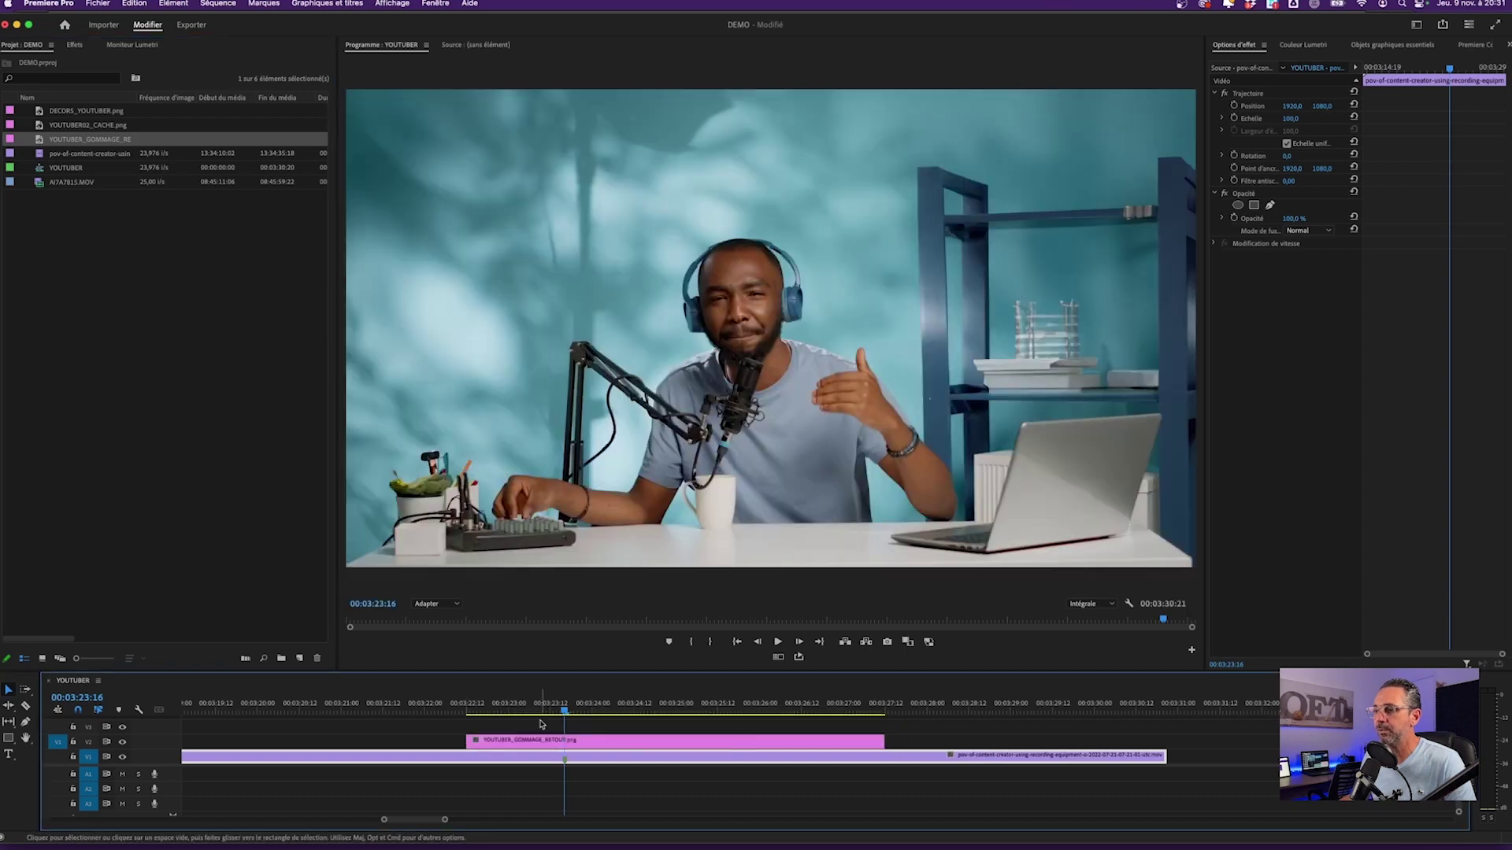
Trim the PNG to span the whole V1 clip and play back the result
key("space")
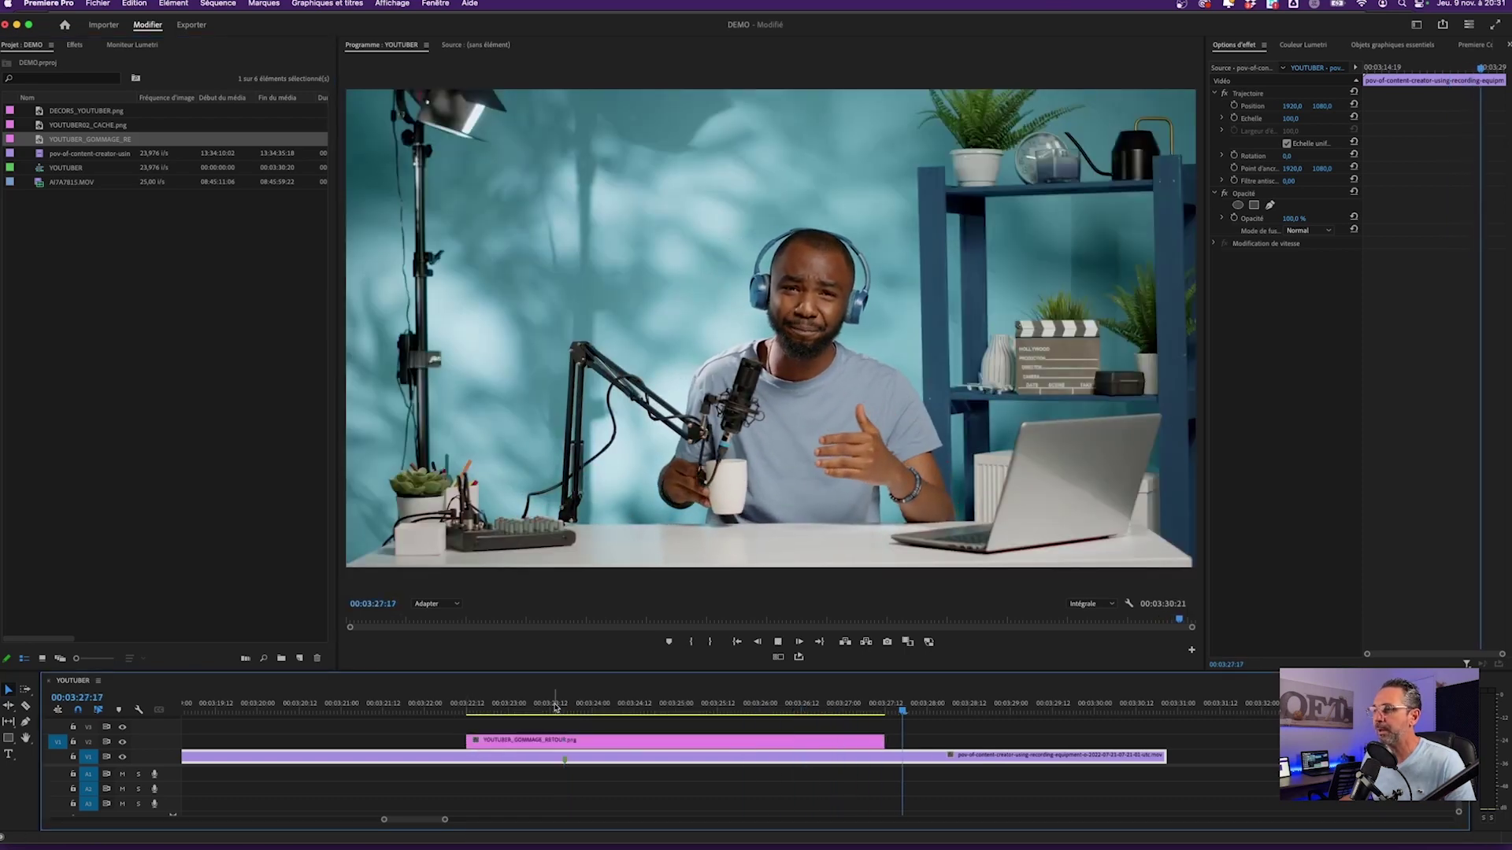
key("space")
left_click_drag(883, 740, 1166, 740)
key("minus")
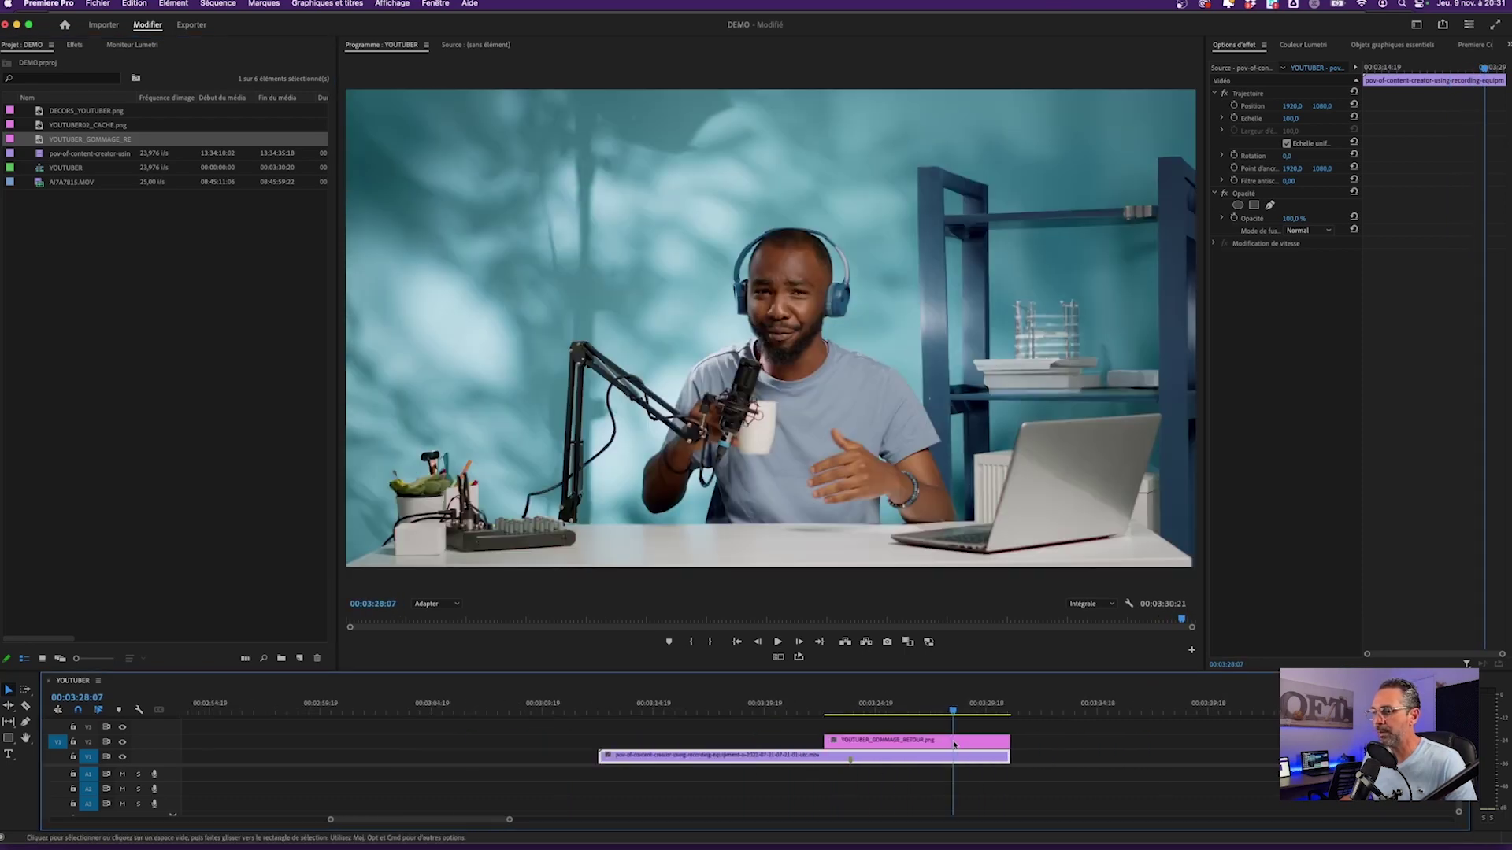
left_click_drag(824, 742, 598, 742)
key("equal")
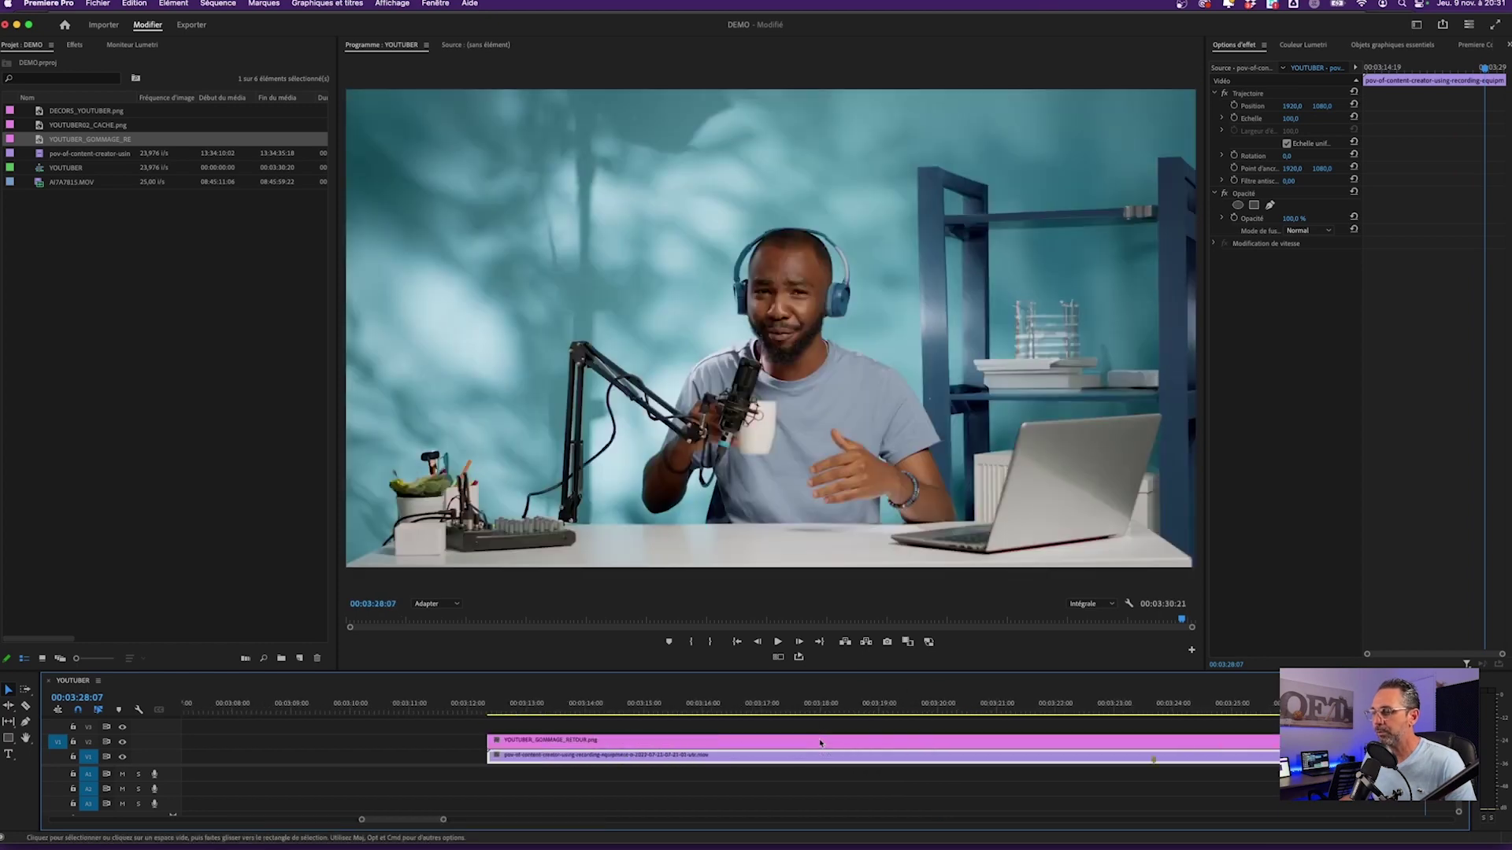
key("minus")
left_click(401, 712)
key("space")
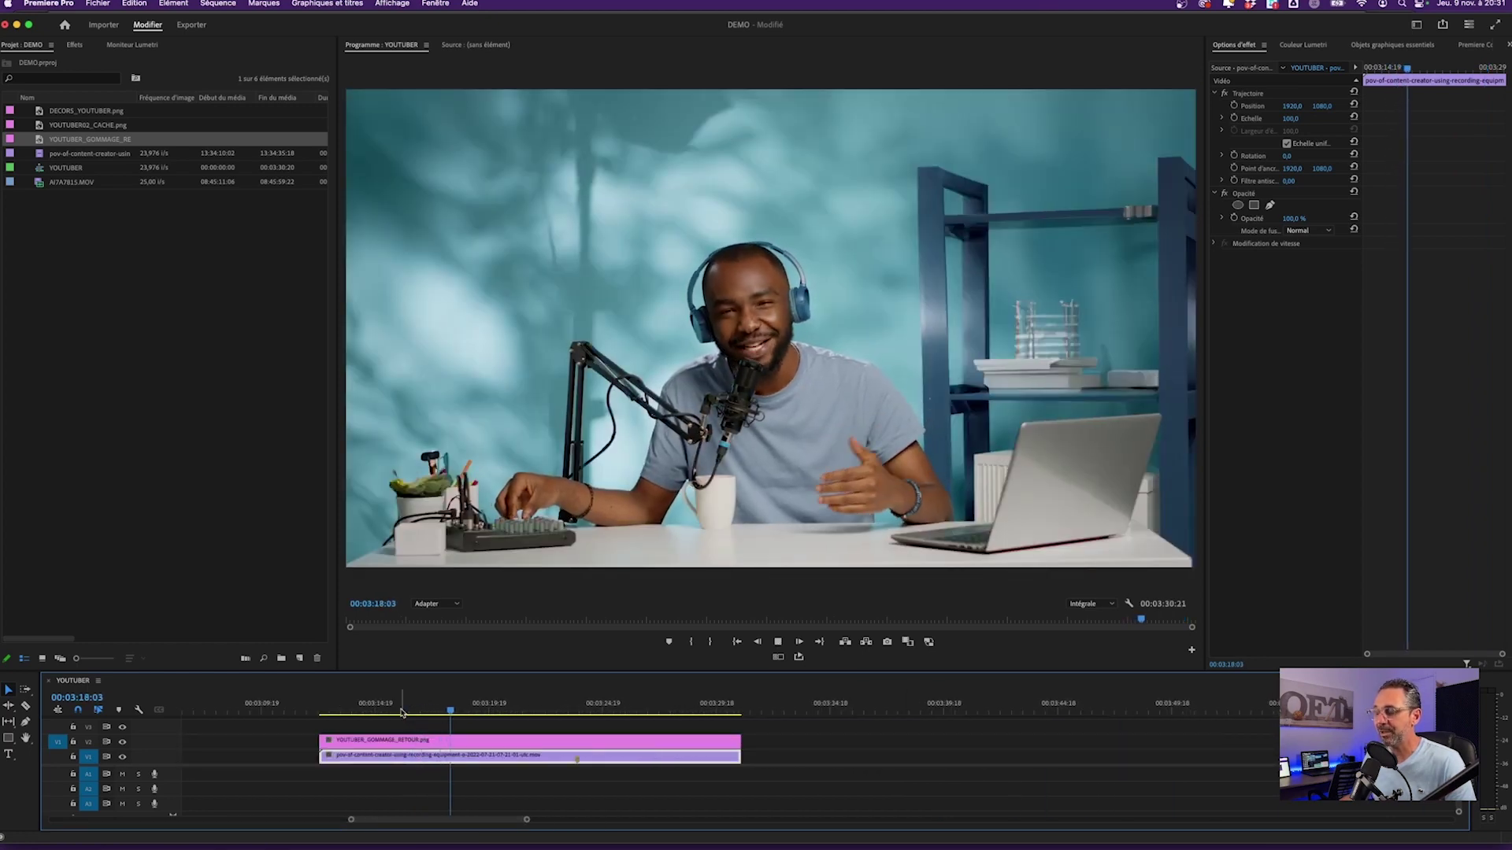
key("space")
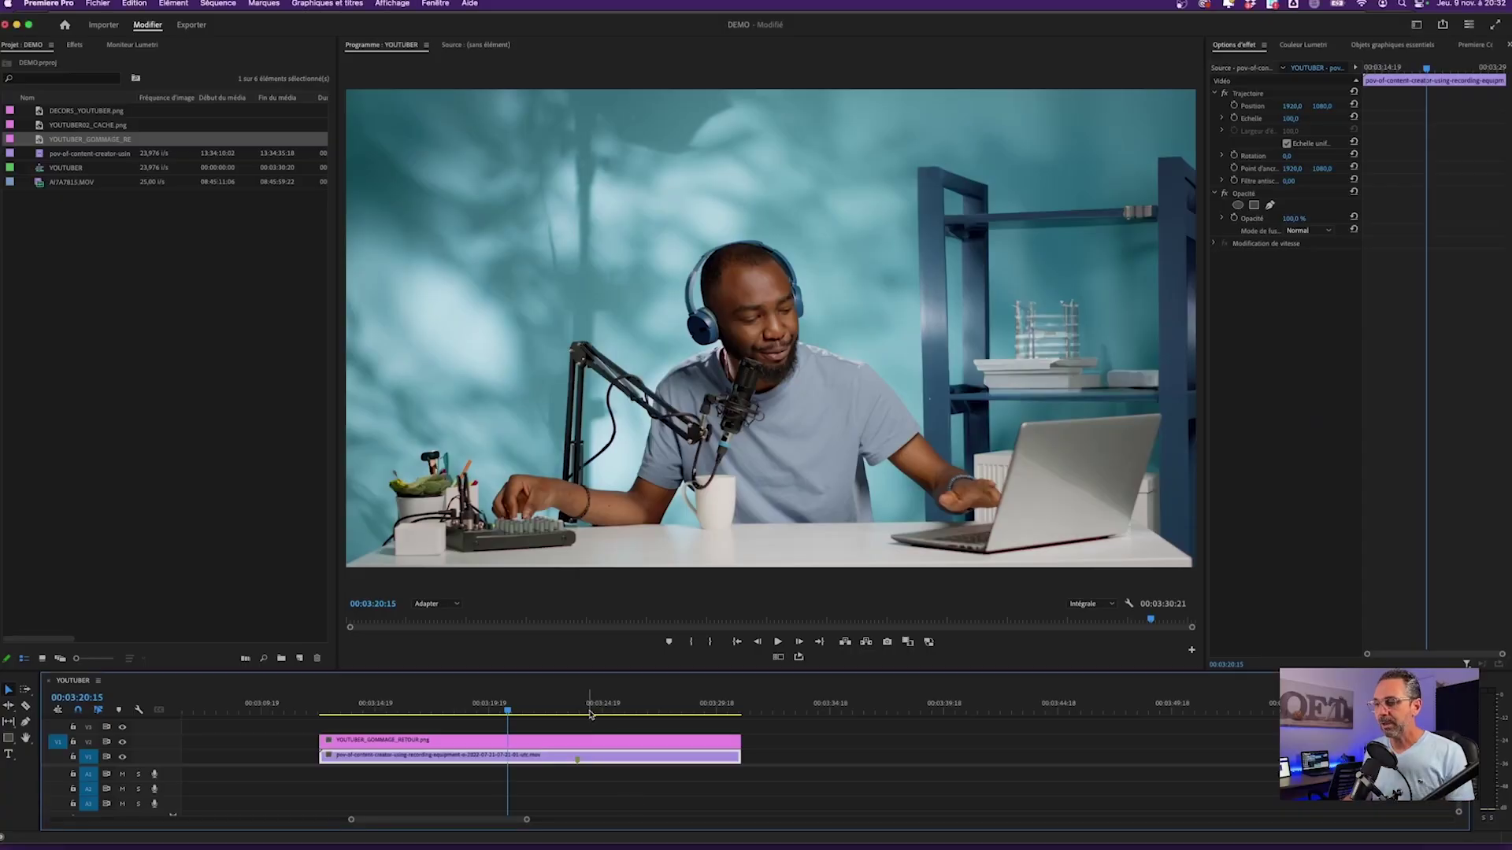
Delete the PNG overlay from V2 and select the interview clip on V1
left_click(576, 711)
left_click(591, 740)
key("Delete")
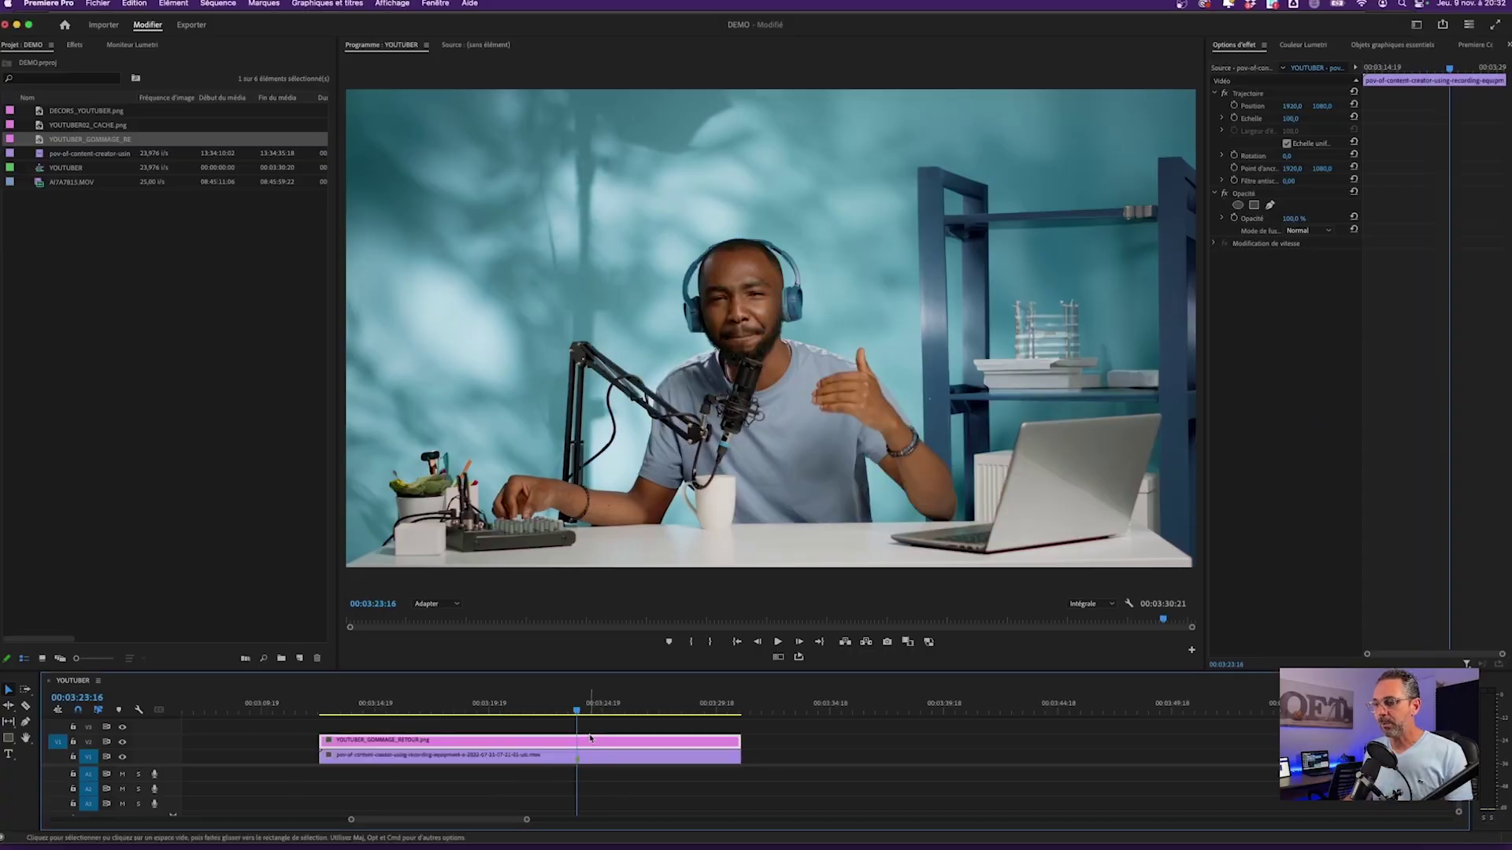
left_click(590, 761)
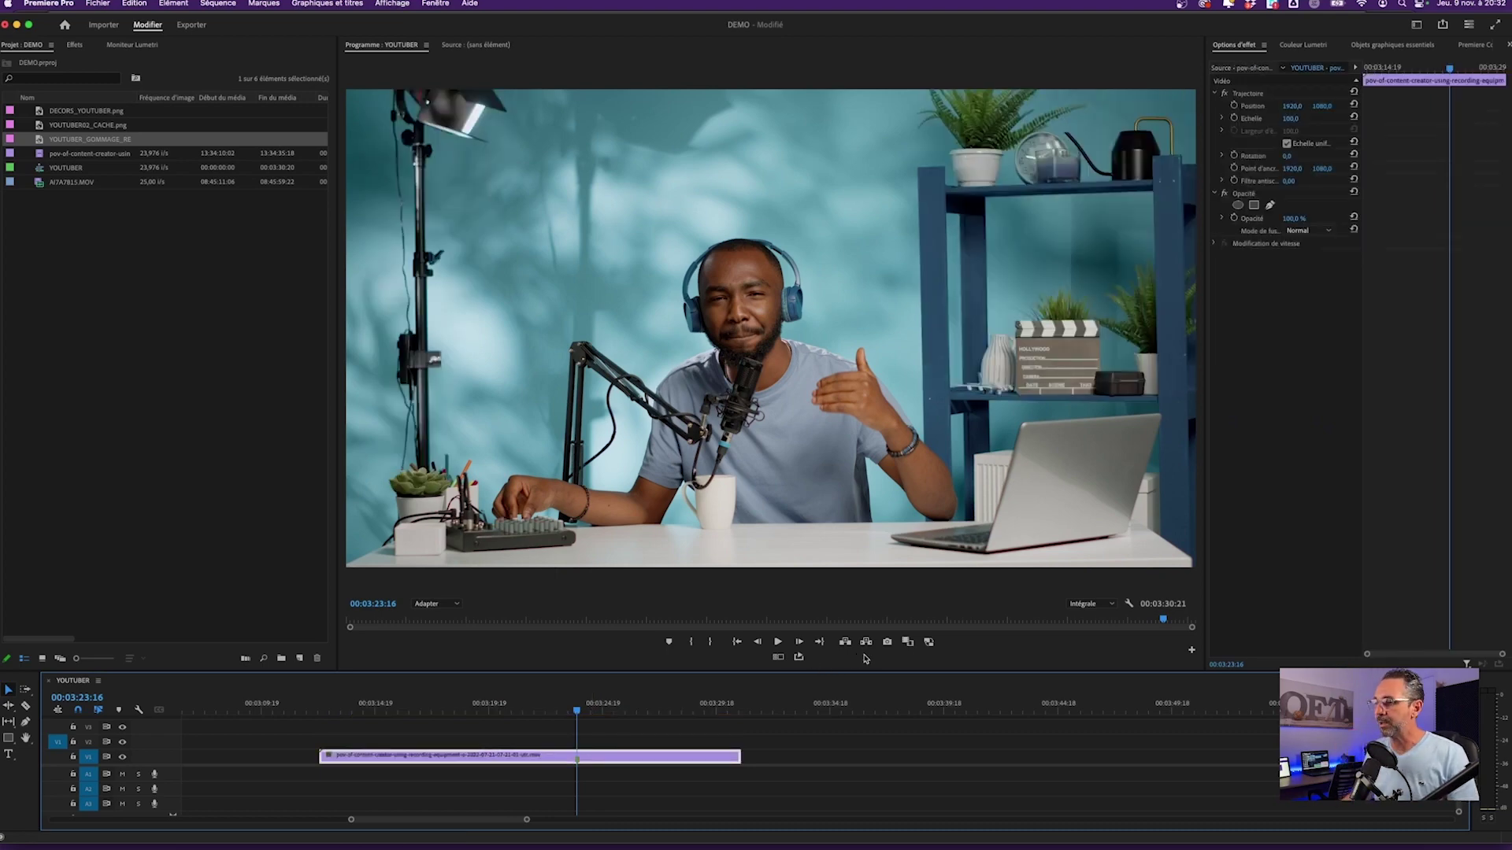
Export the current frame as a still named YOUTUBER_FAUX_DECORS
left_click(887, 642)
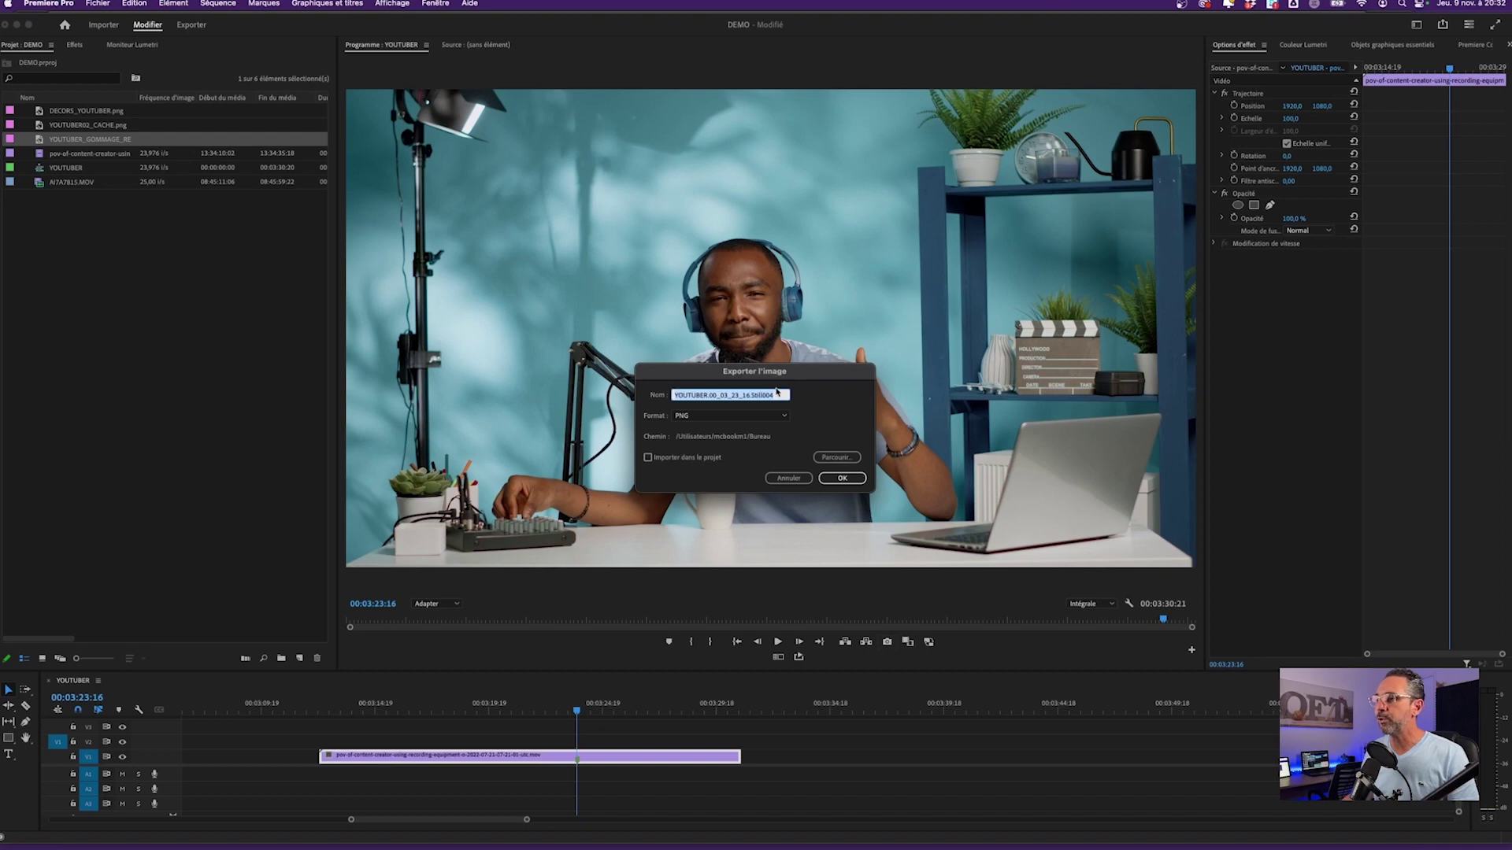
key("BackSpace")
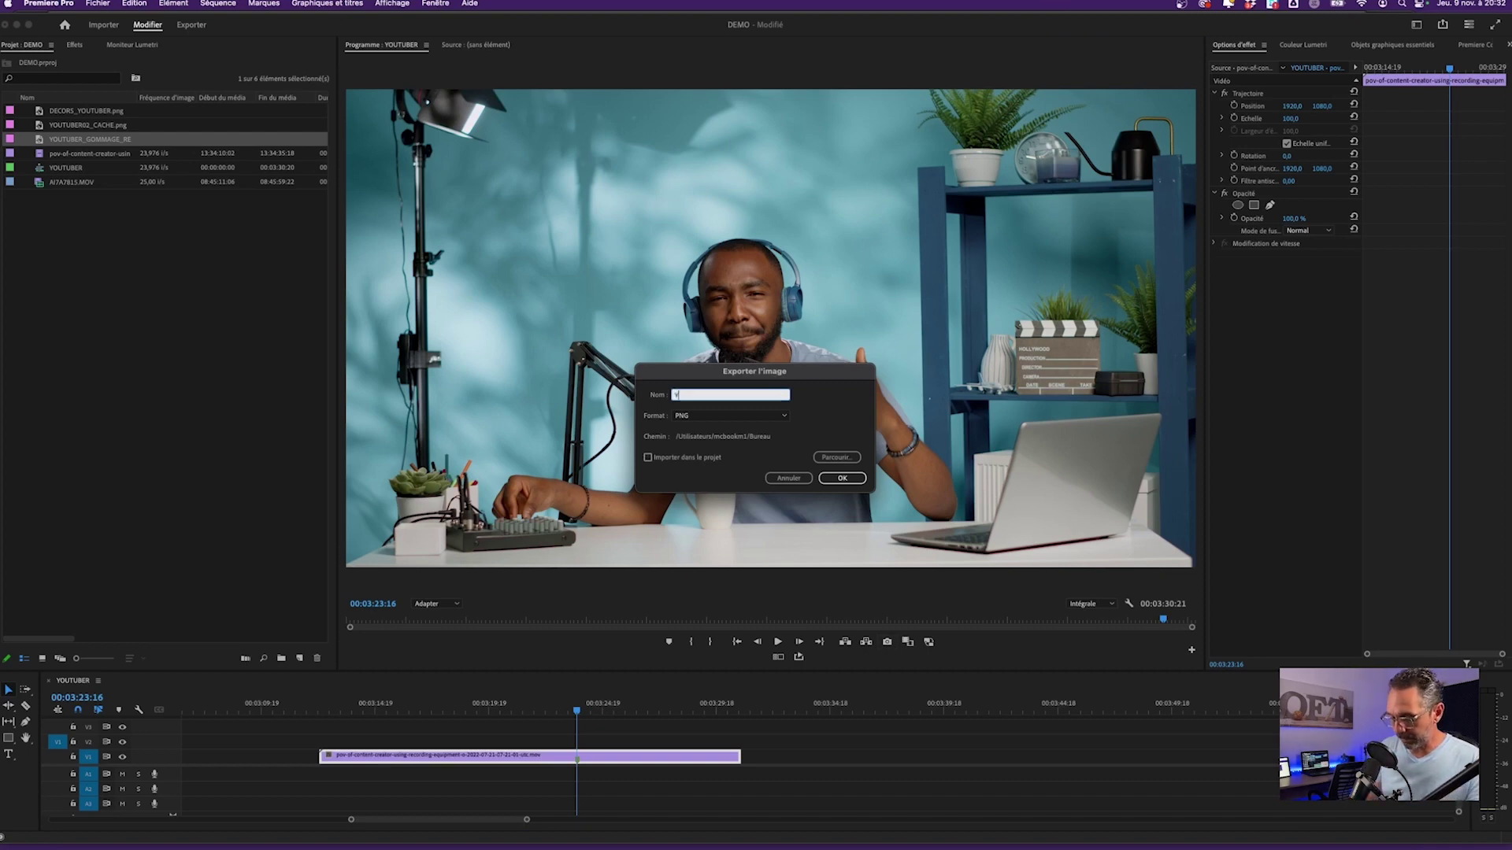
type("OUTUBER_FAUX_D")
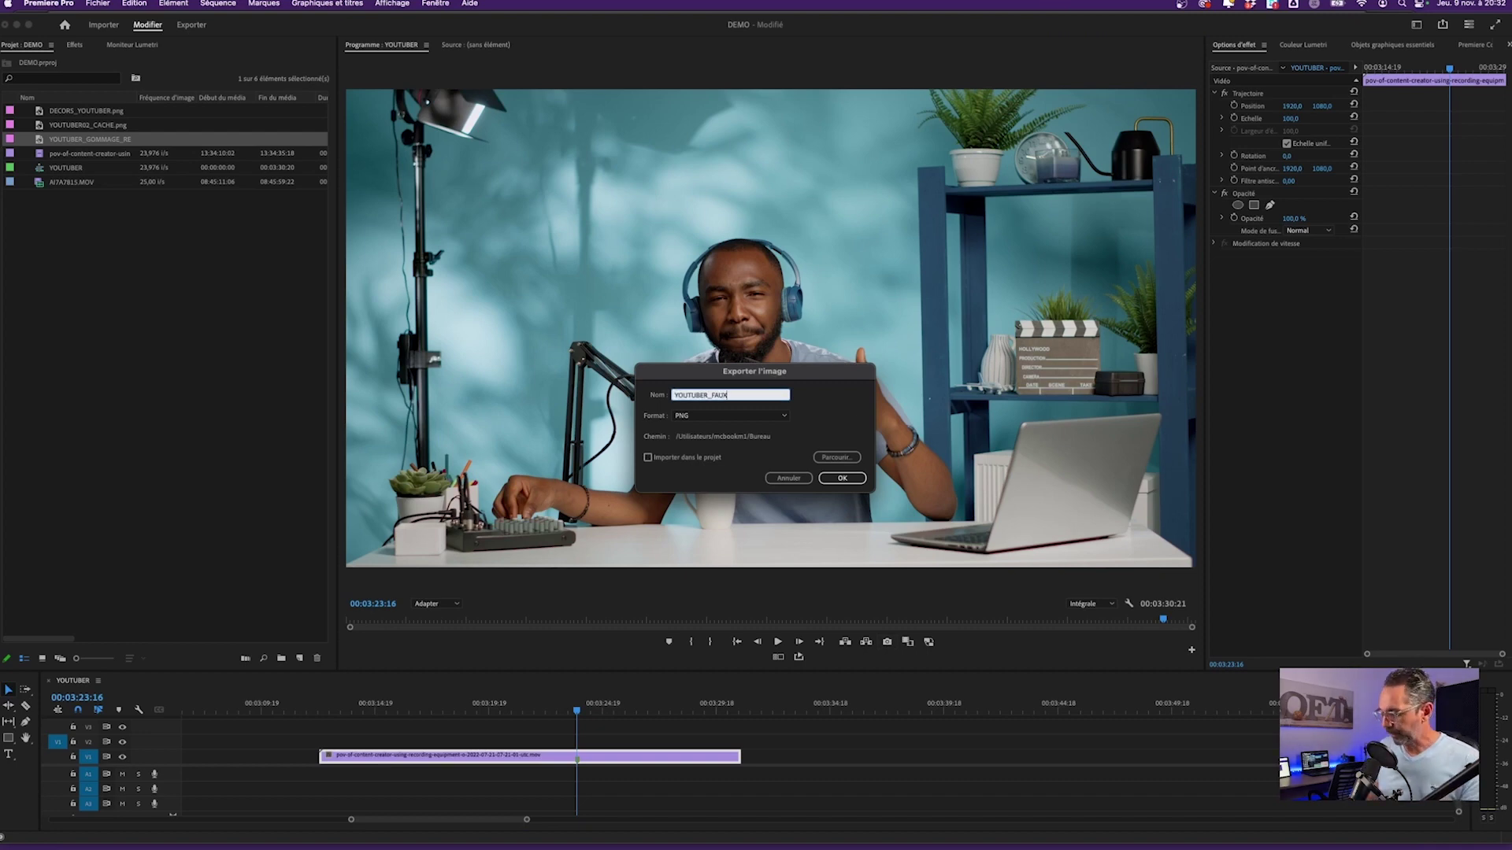
type("EORS")
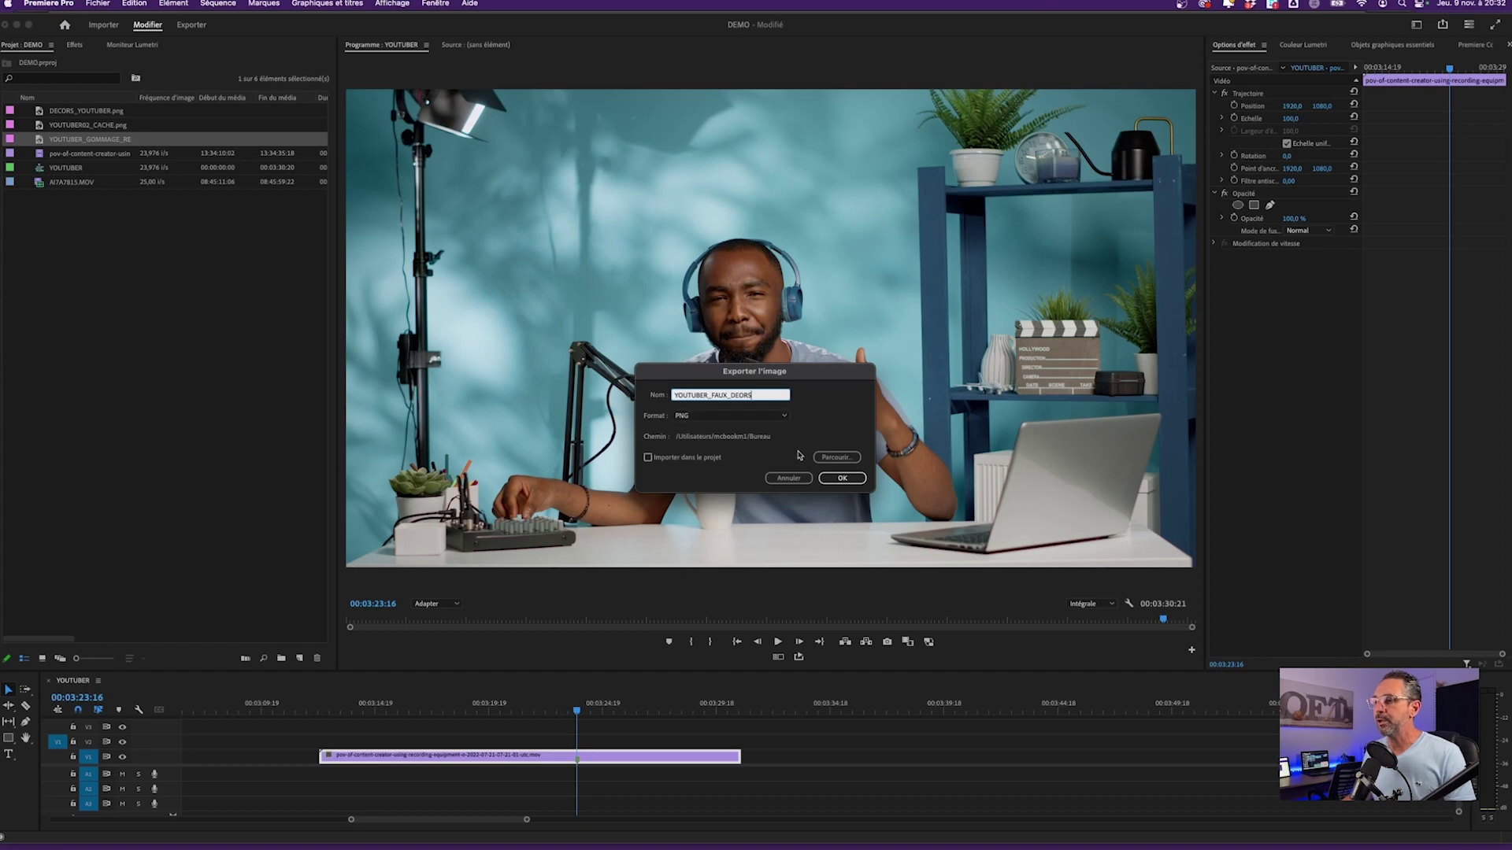
left_click(738, 395)
type("C")
left_click(826, 477)
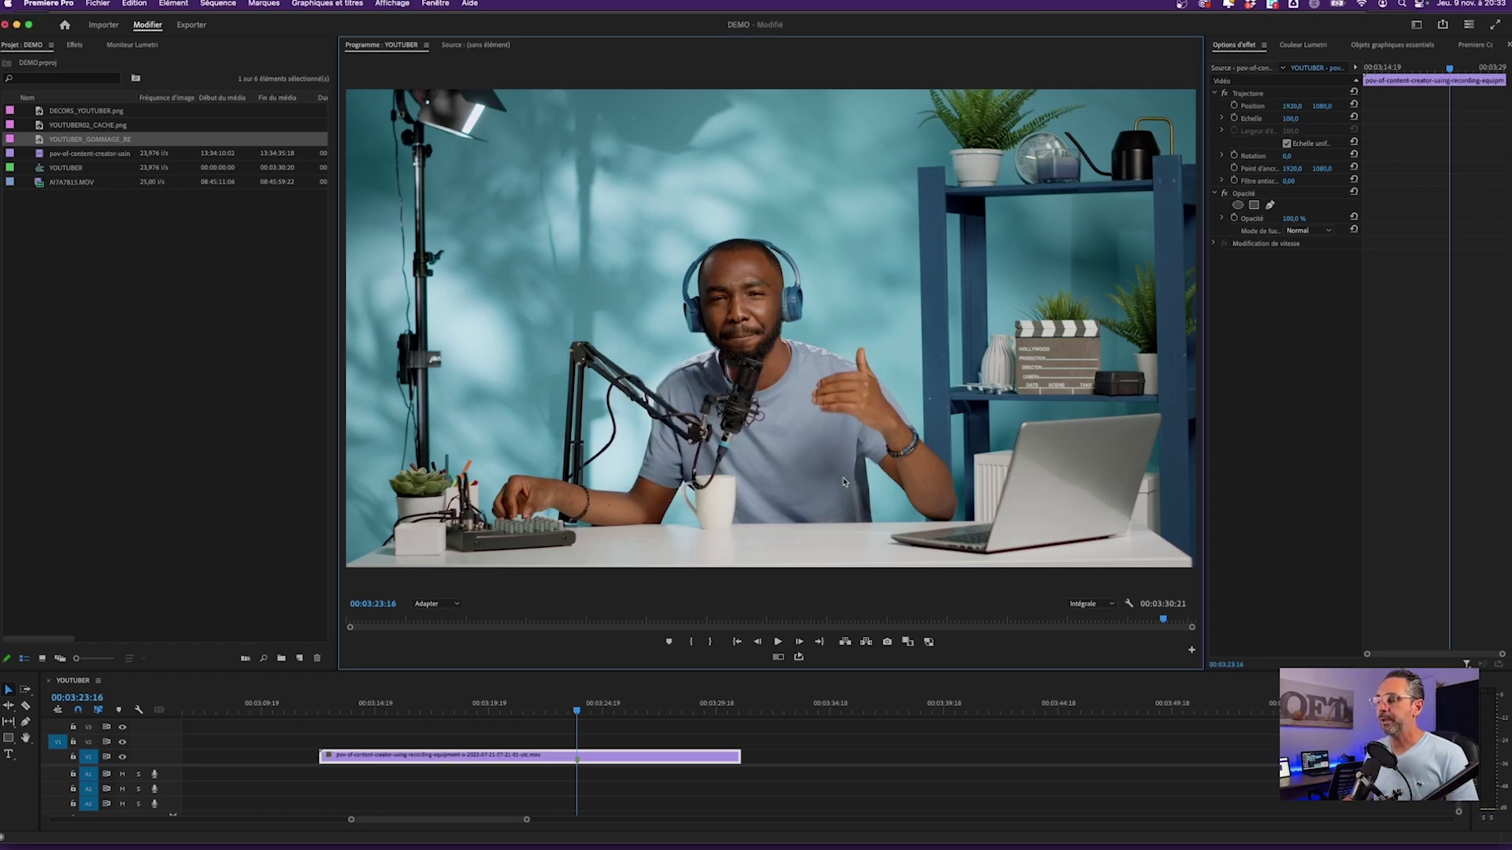
key("super+Tab")
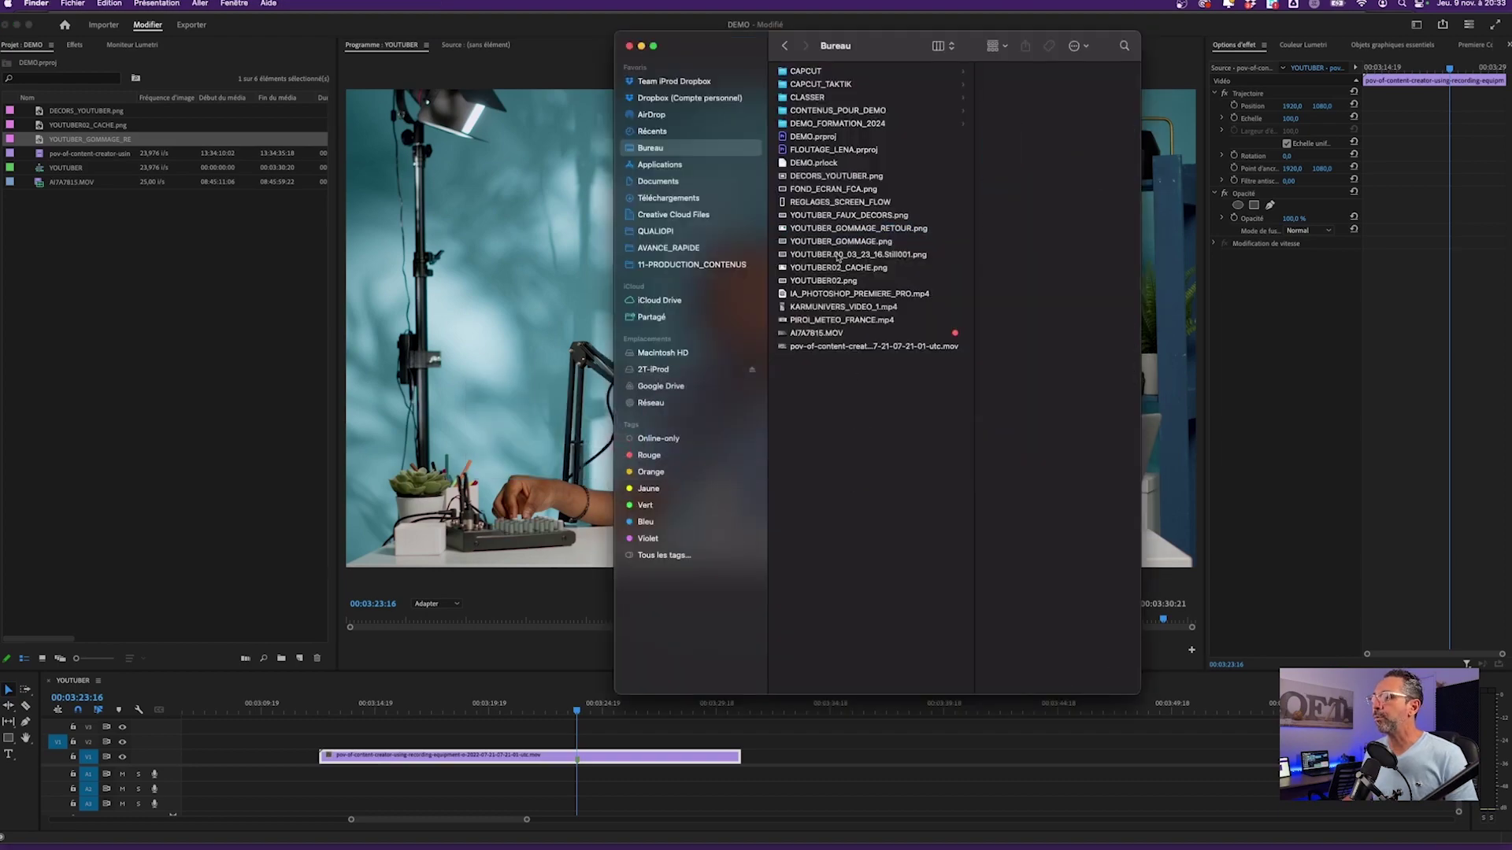
Preview YOUTUBER_FAUX_DECORS.png in Finder and open it with Photoshop 2024
left_click_drag(975, 308, 1027, 303)
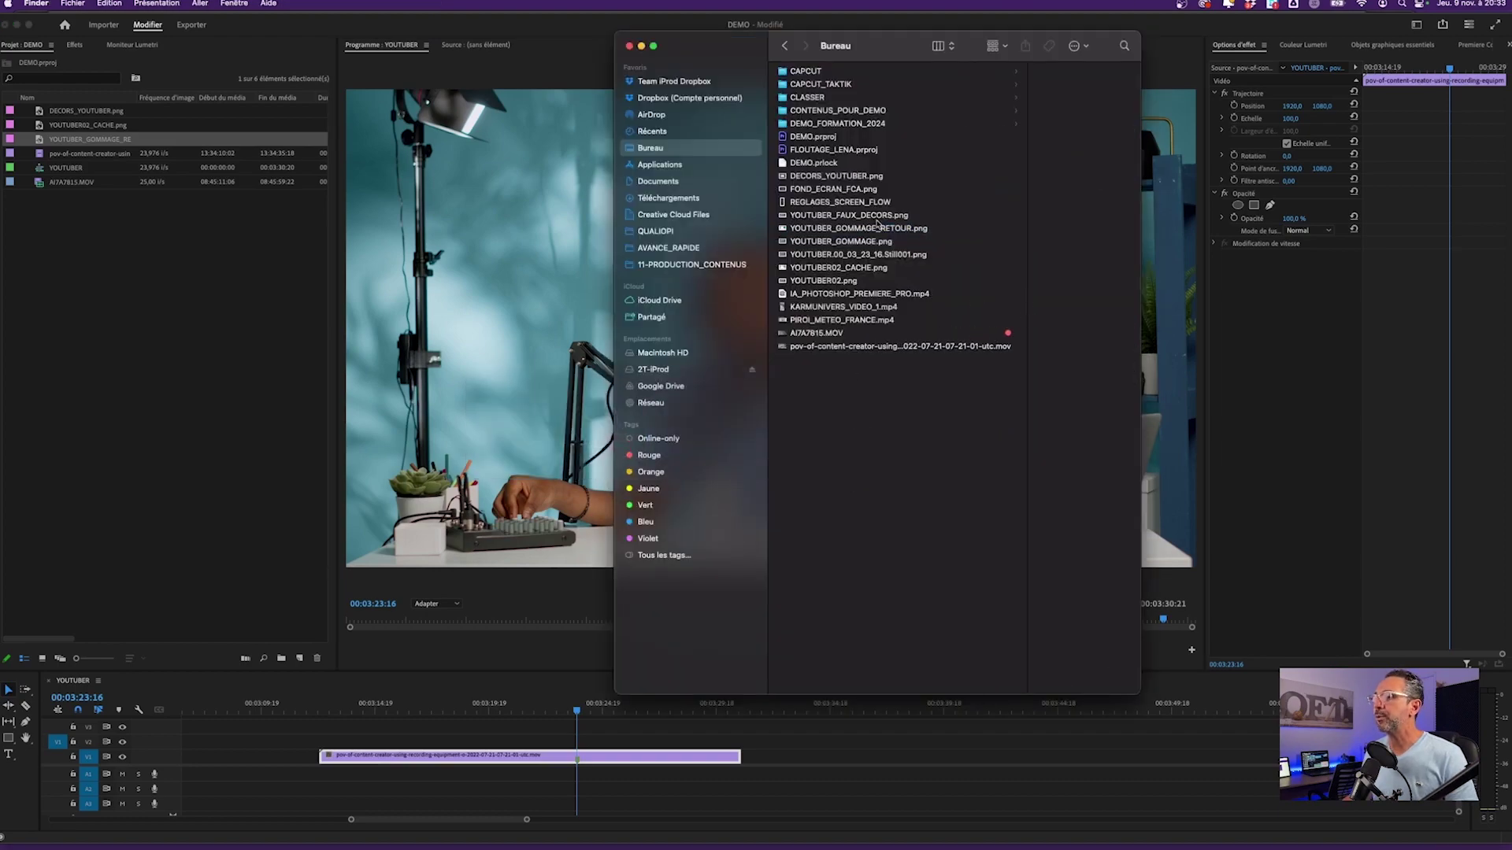
left_click(839, 215)
key("space")
key("space")
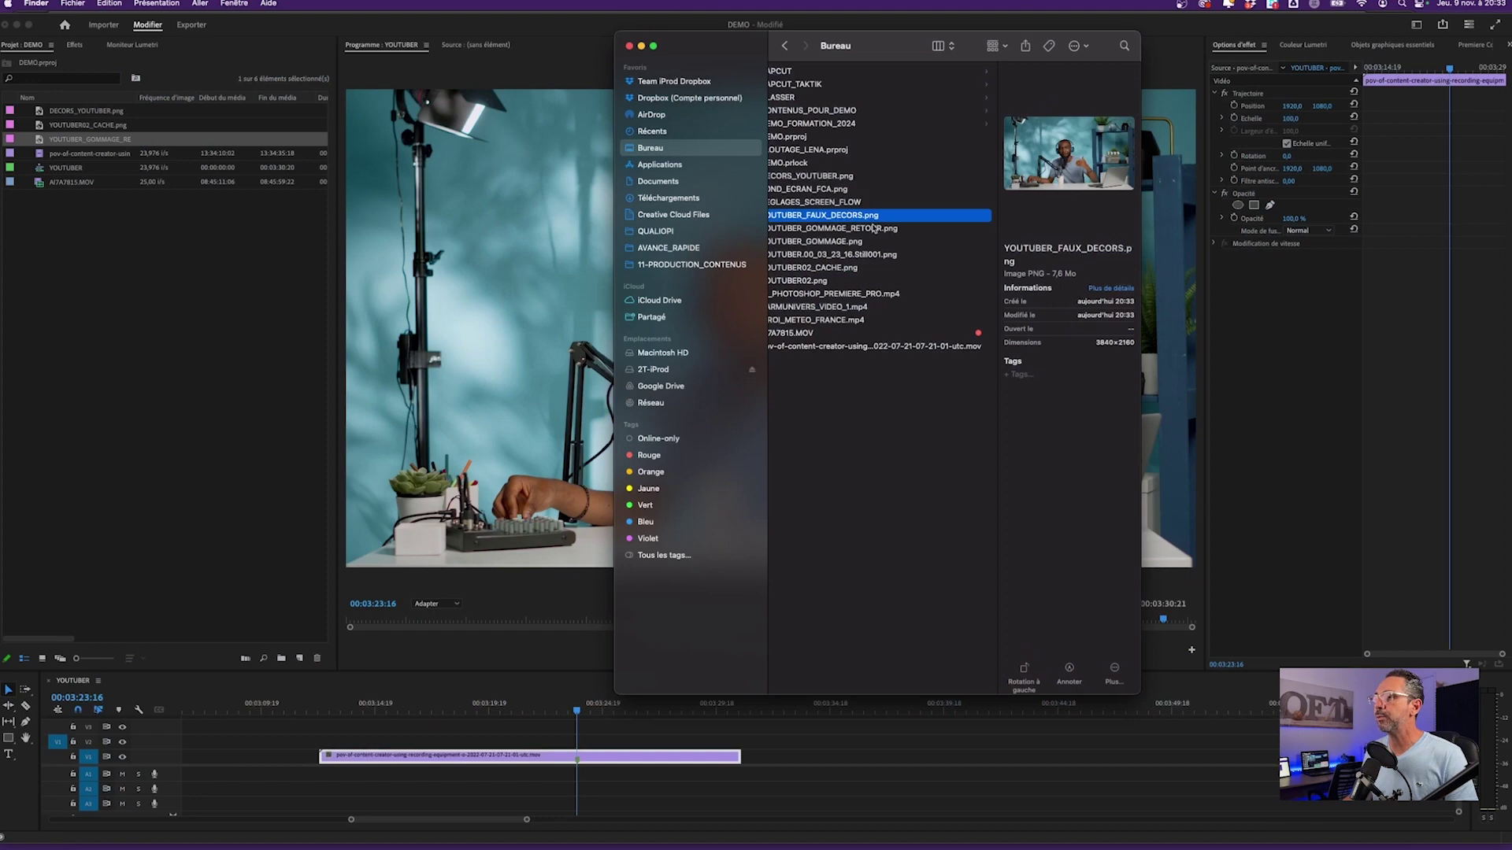
right_click(850, 223)
mouse_move(898, 234)
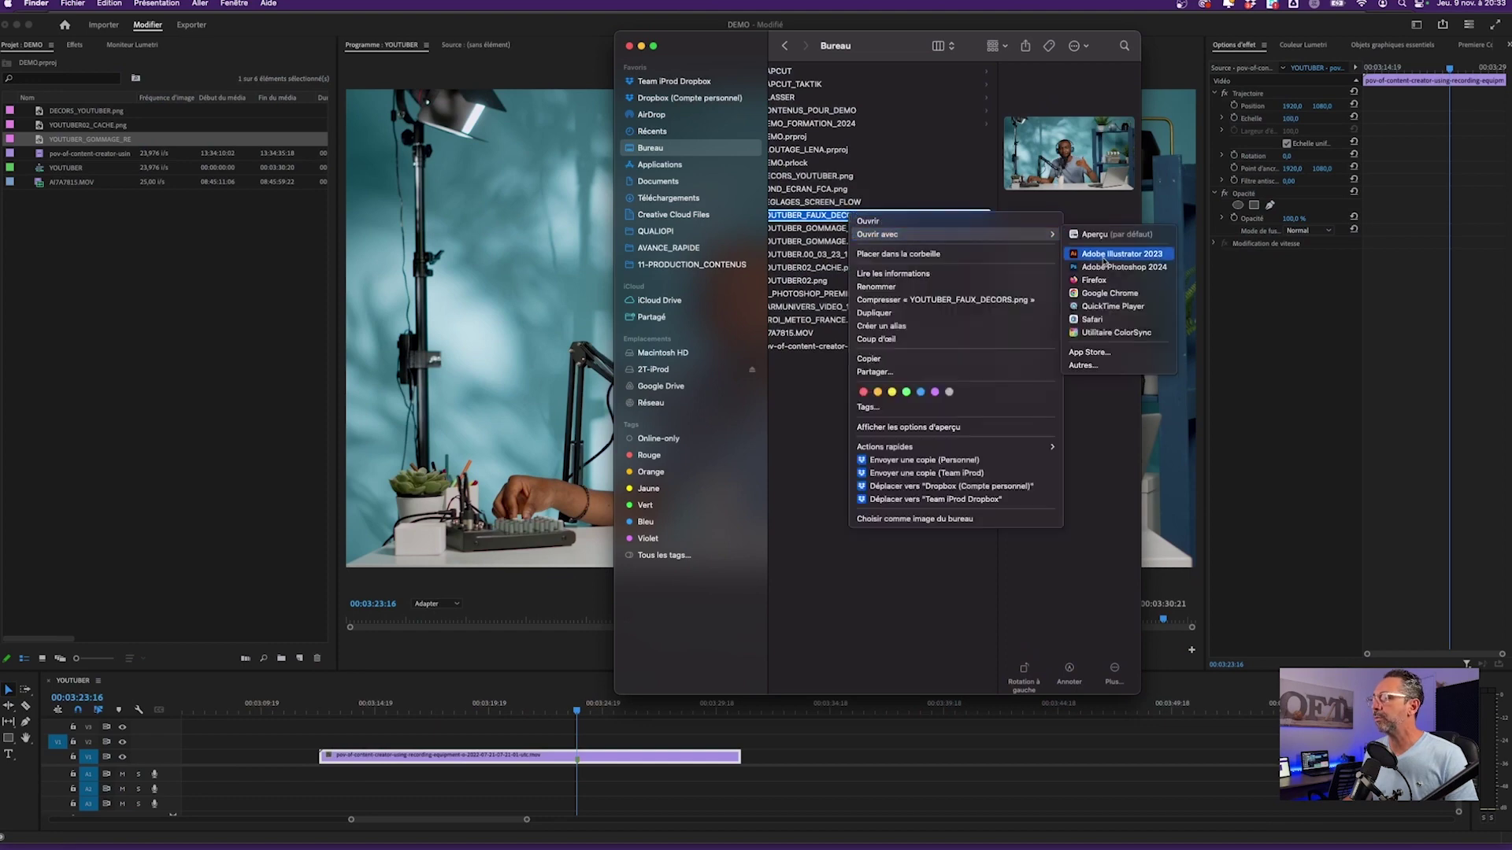
left_click(1105, 267)
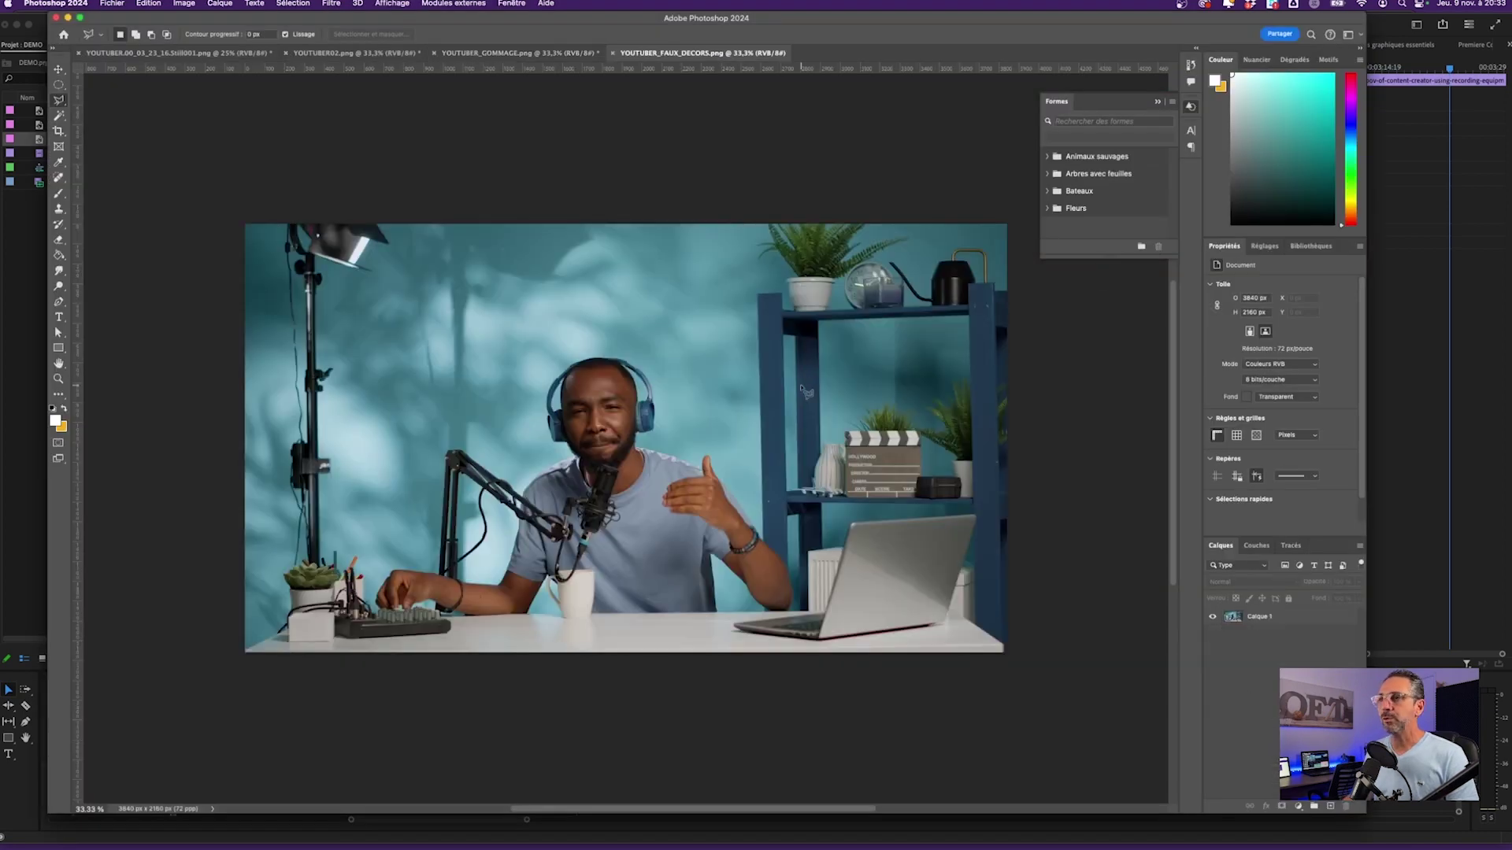
Close YOUTUBER_GOMMAGE.png, YOUTUBER02 and the still-frame document without saving
left_click(501, 54)
left_click(433, 54)
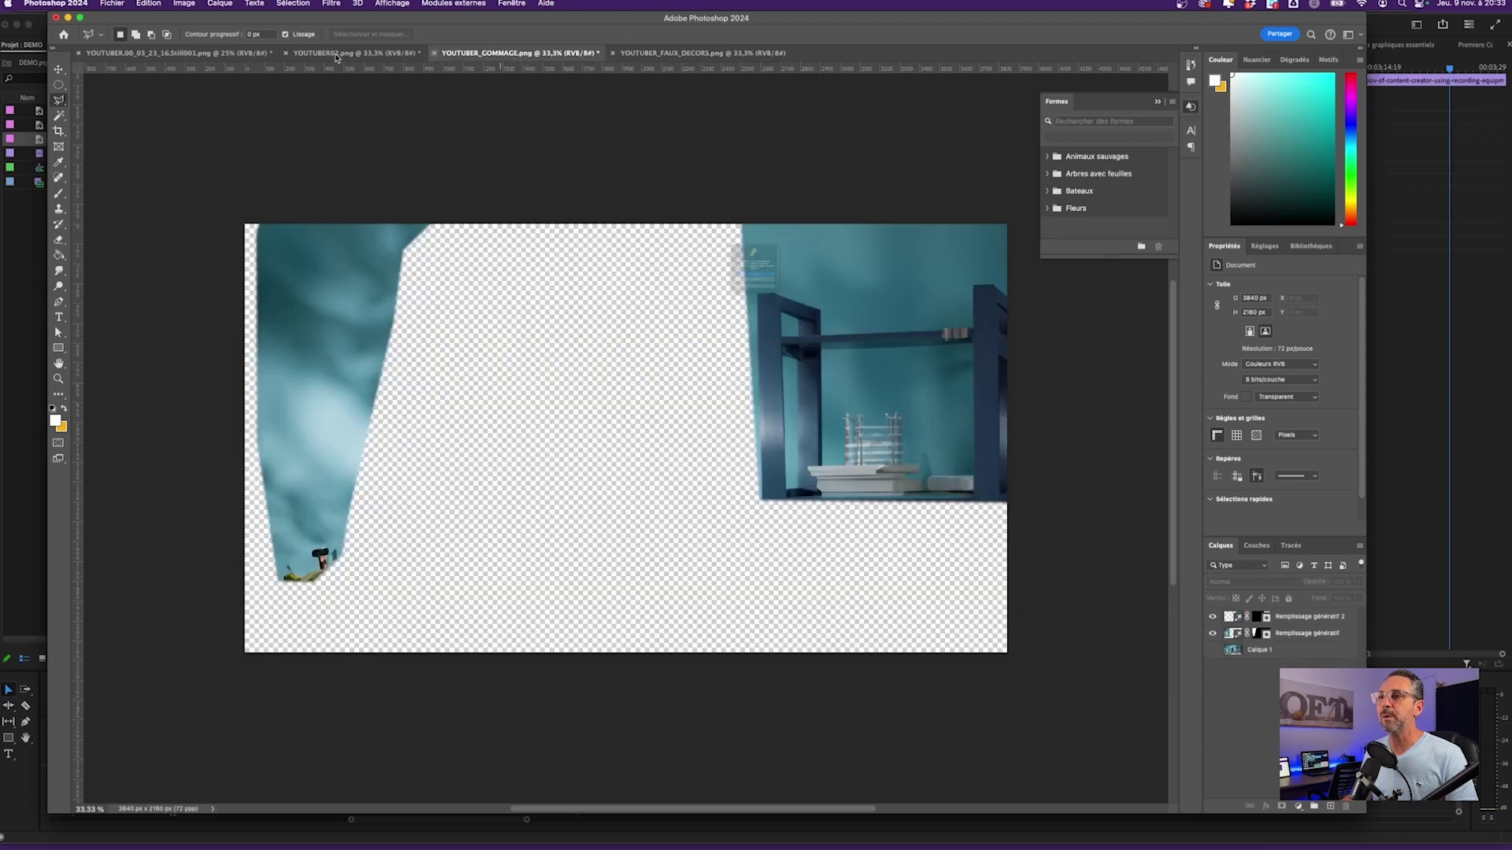
left_click(745, 320)
left_click(359, 53)
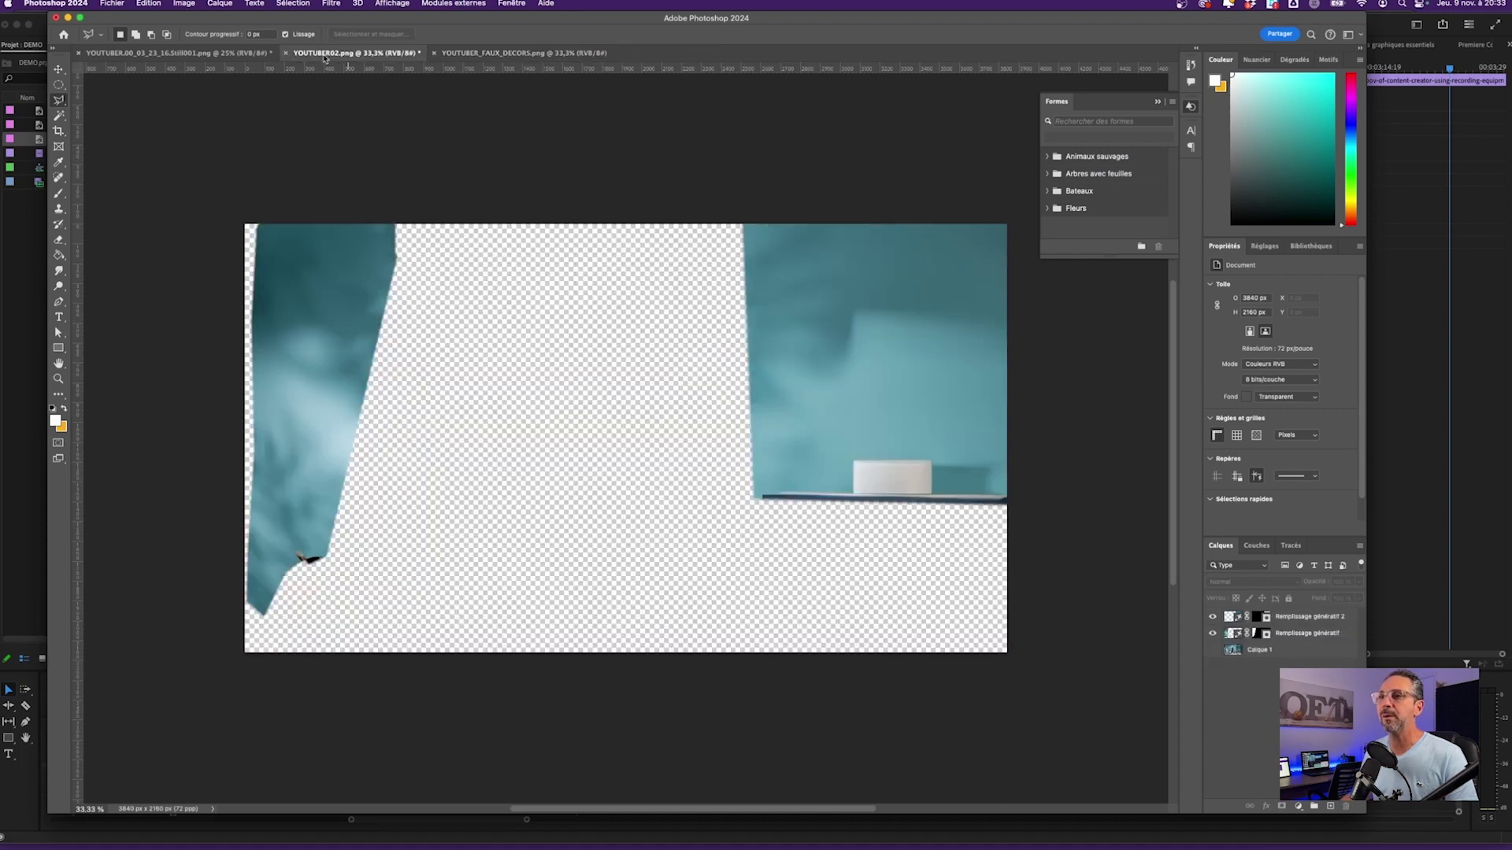
left_click(286, 53)
left_click(745, 314)
left_click(78, 53)
left_click(745, 320)
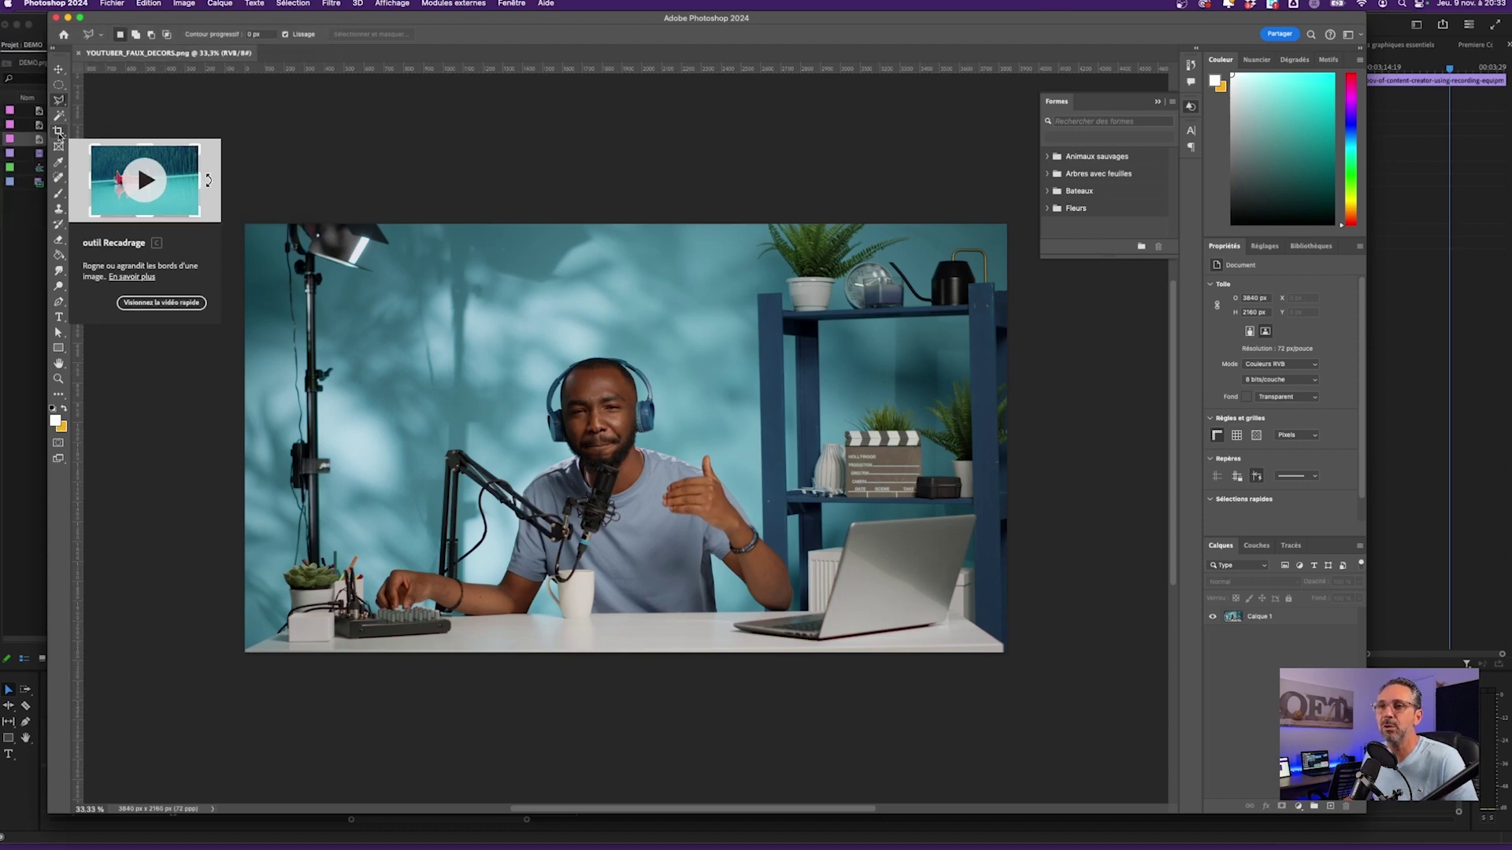
Crop outward past the photo edges and Generative Expand the canvas to 4426×2490
left_click(59, 132)
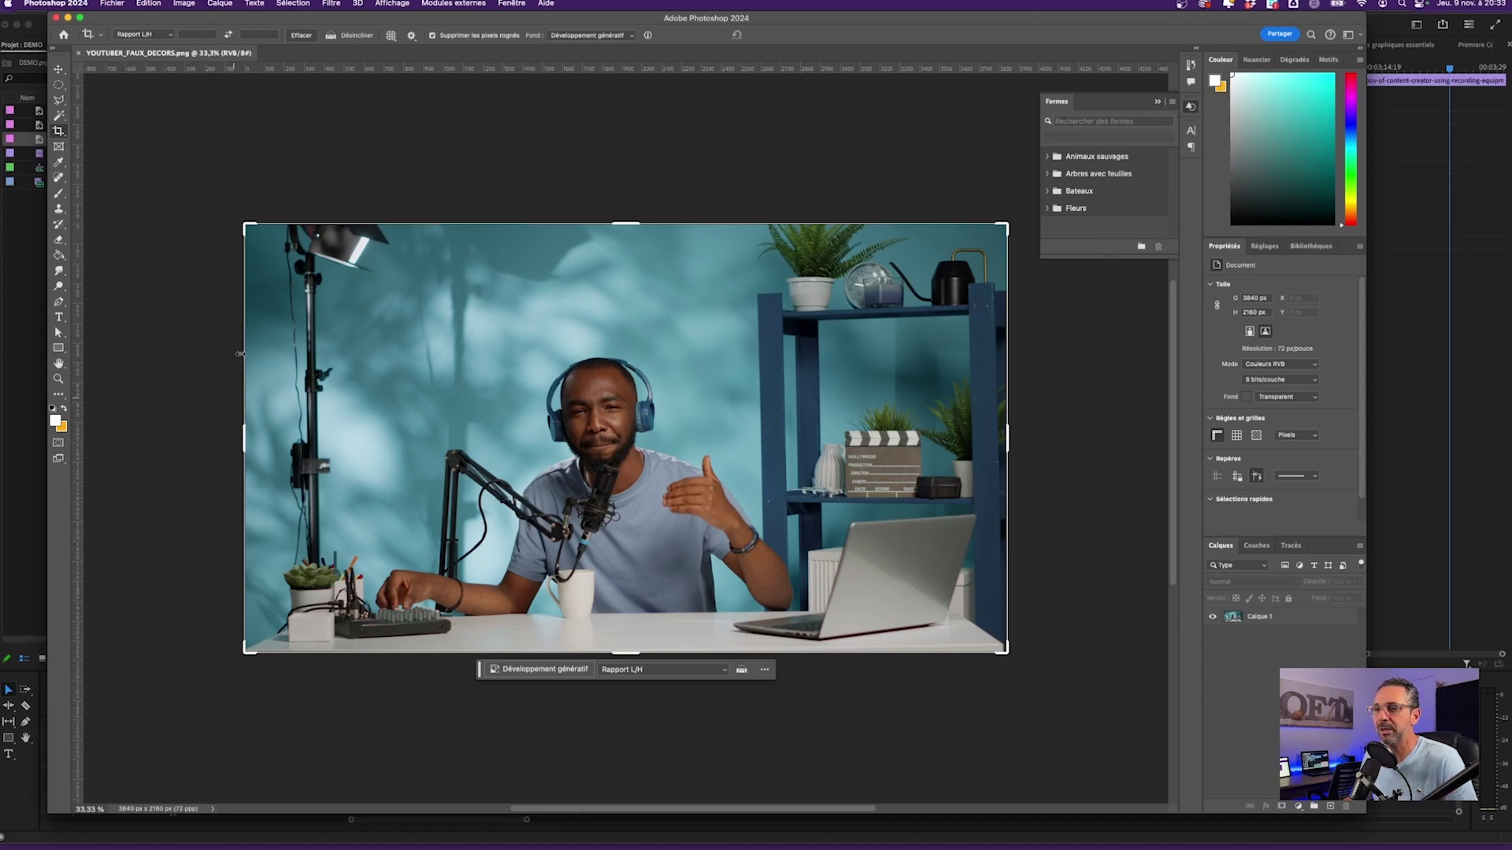
left_click(383, 337)
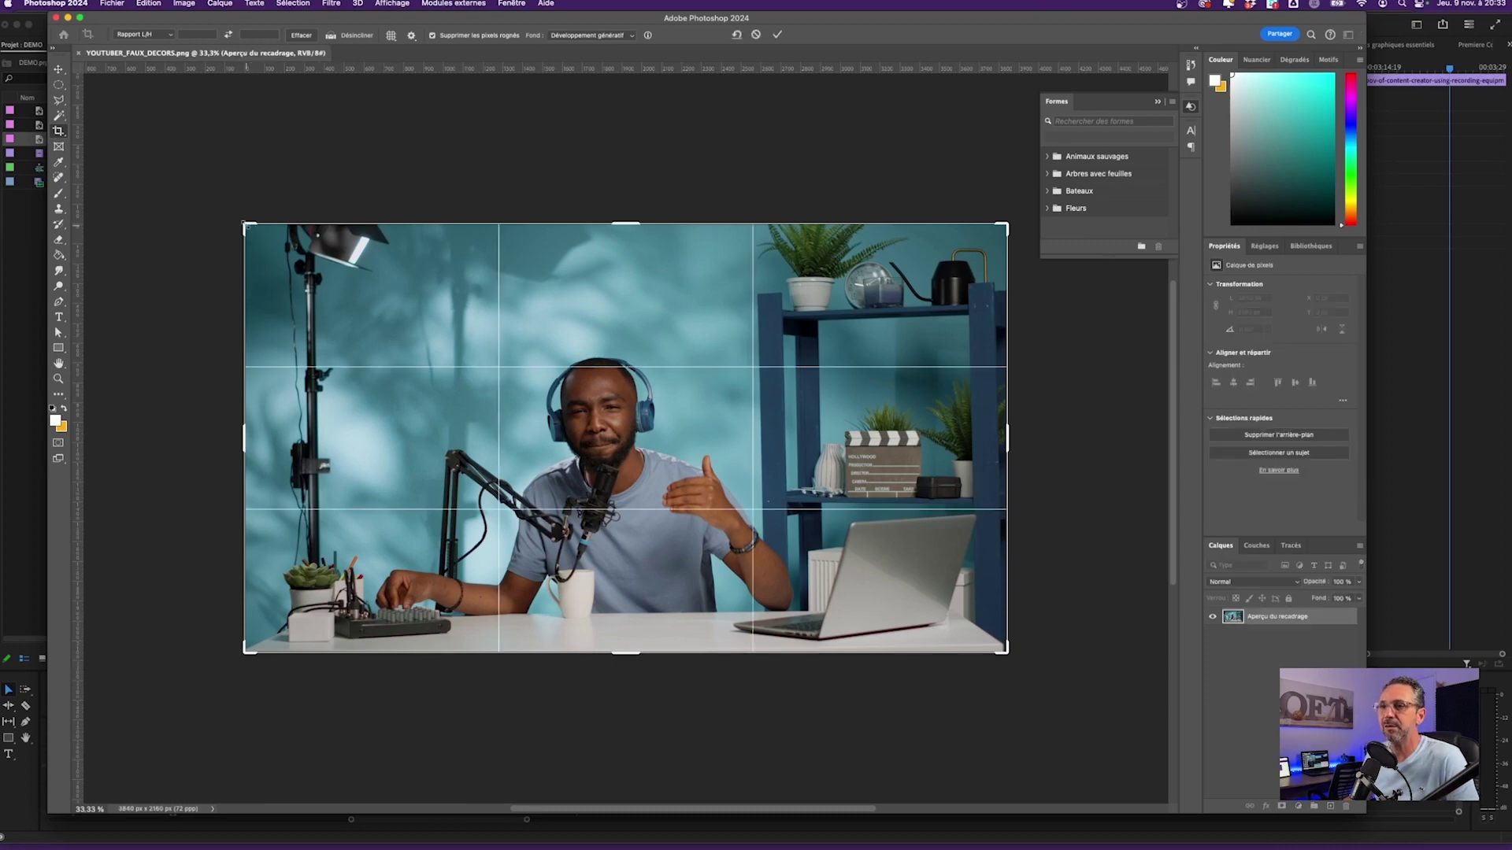
left_click_drag(246, 226, 191, 192)
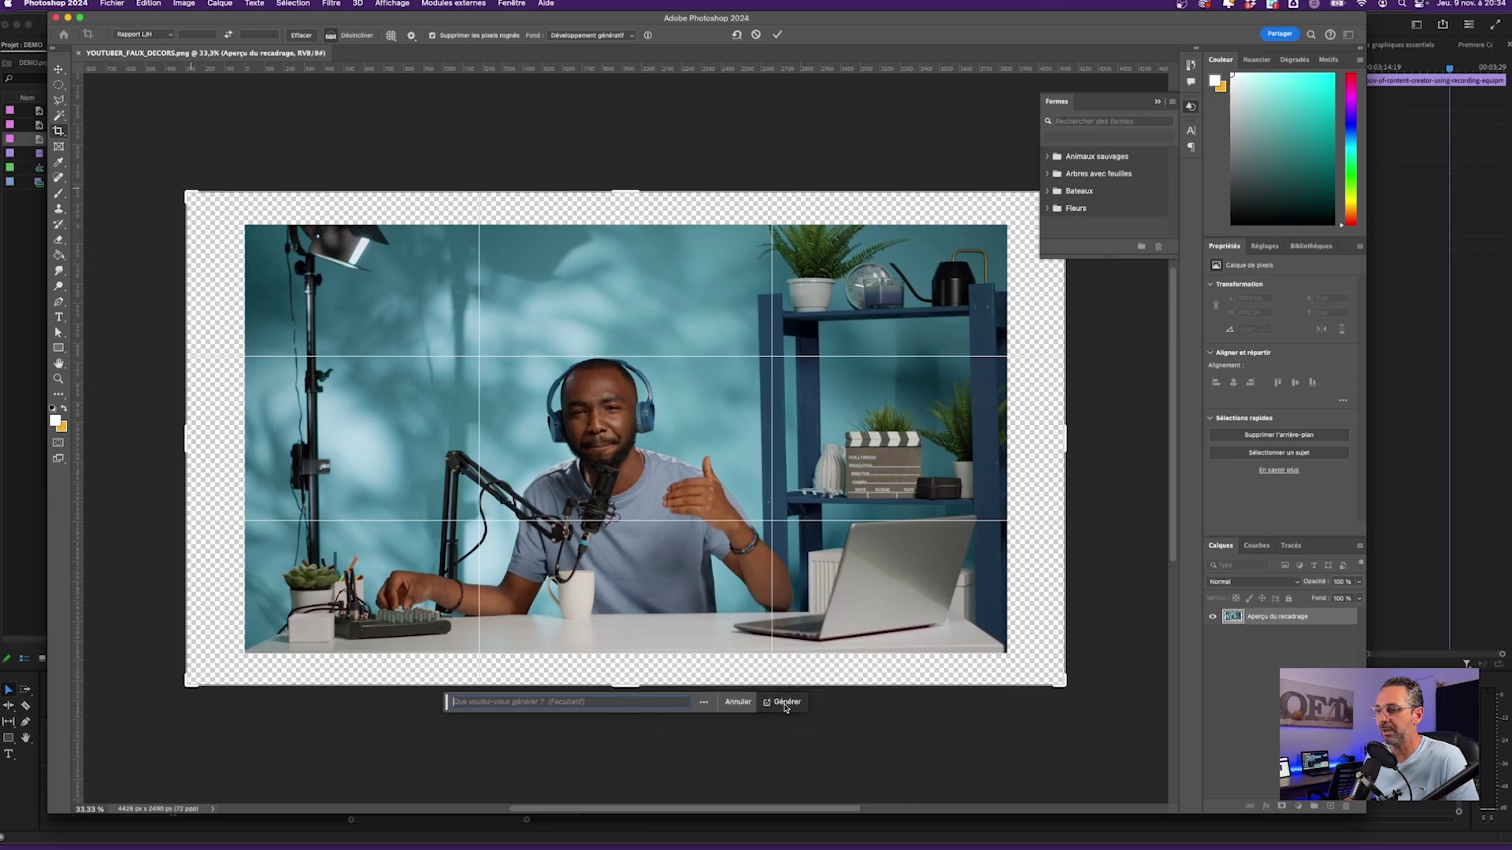
left_click(785, 702)
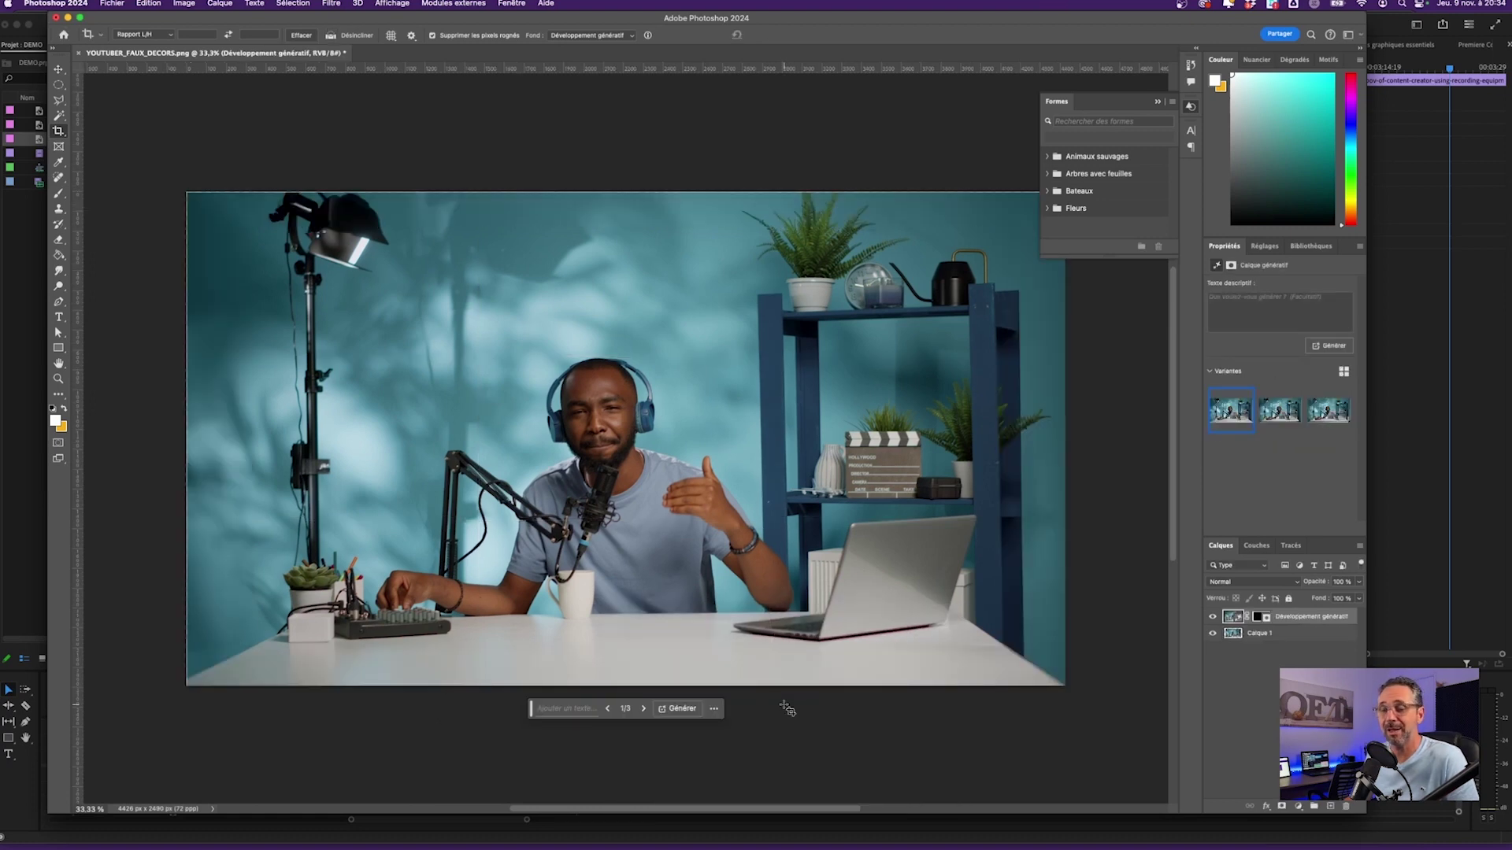
left_click(1268, 715)
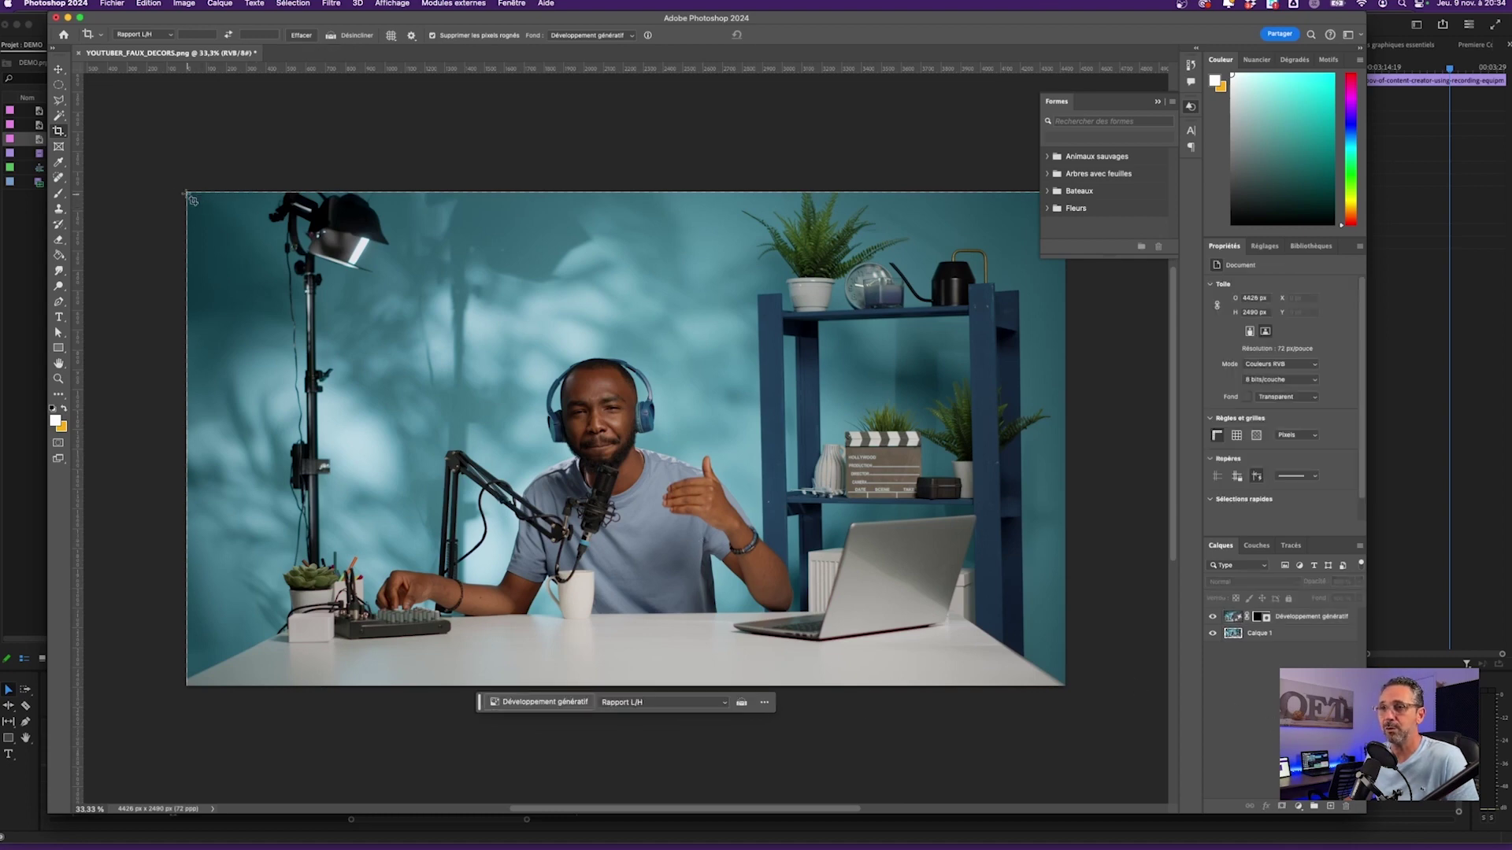
Expand the crop on every side into a dark teal room, keeping the first of three variations
left_click(61, 133)
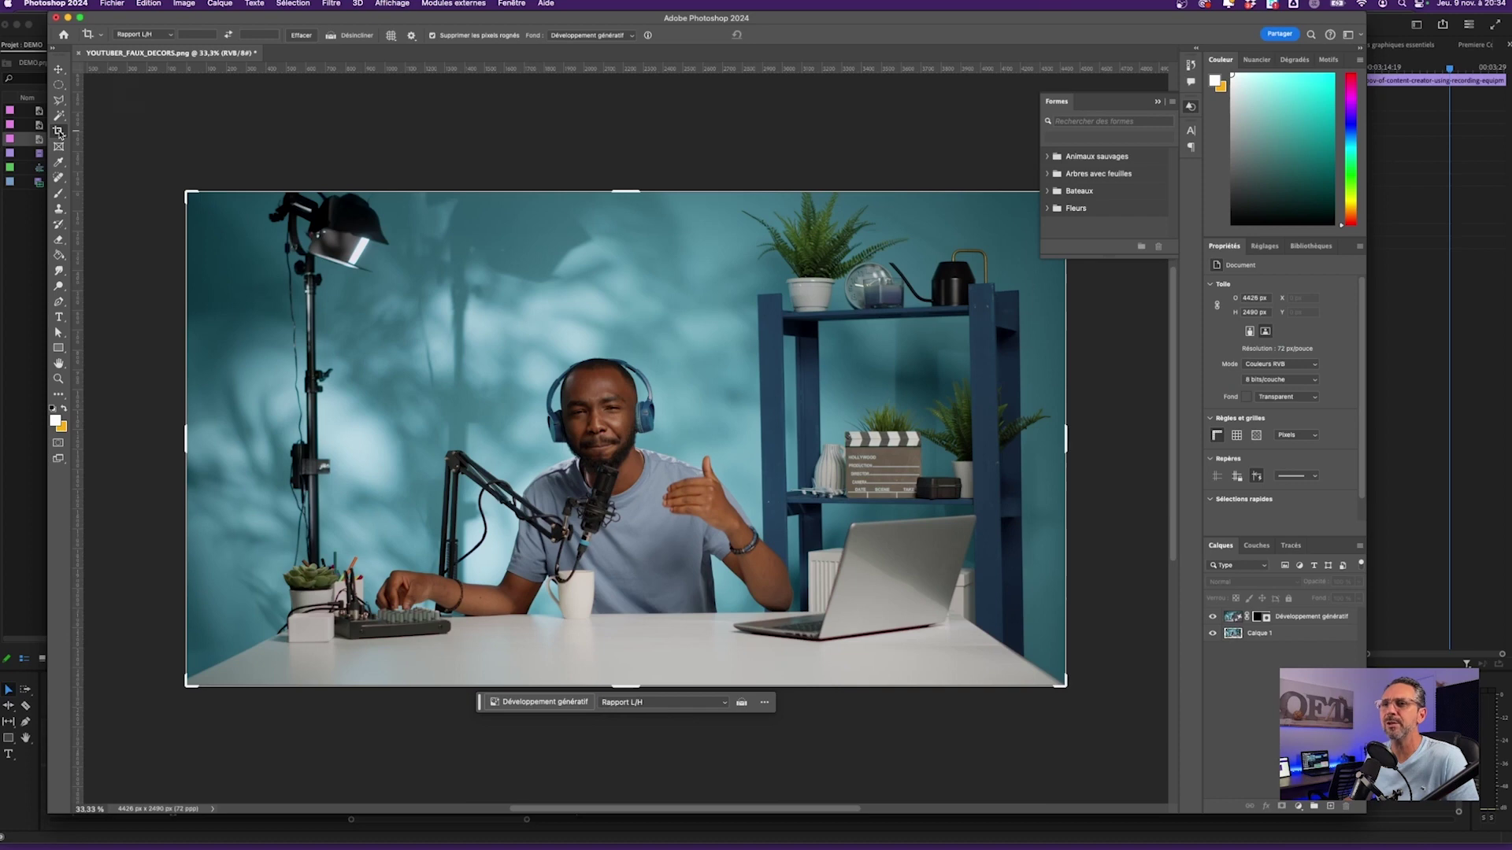
left_click_drag(189, 195, 93, 141)
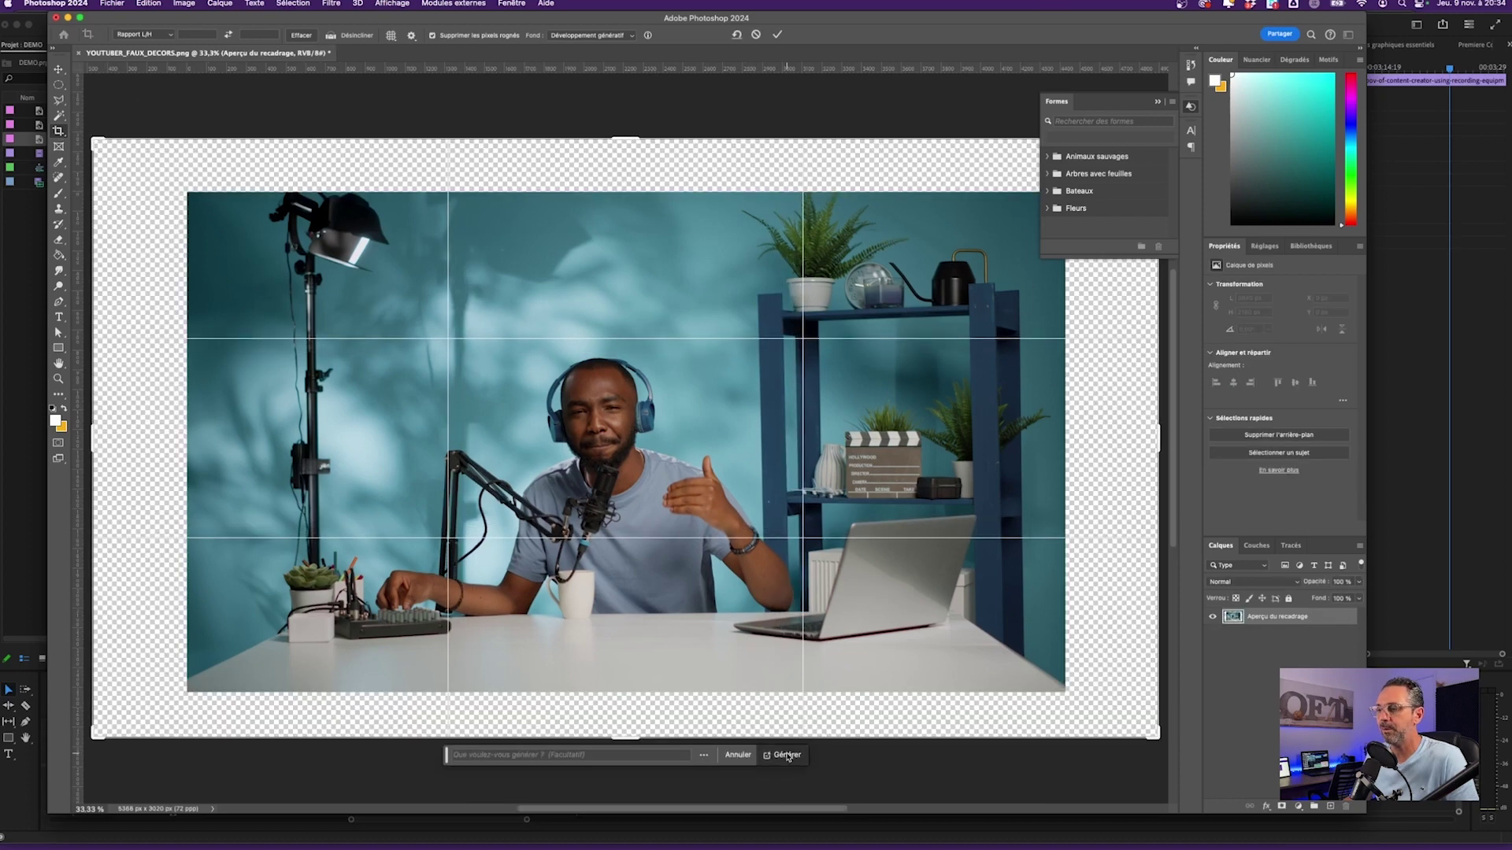
left_click(786, 755)
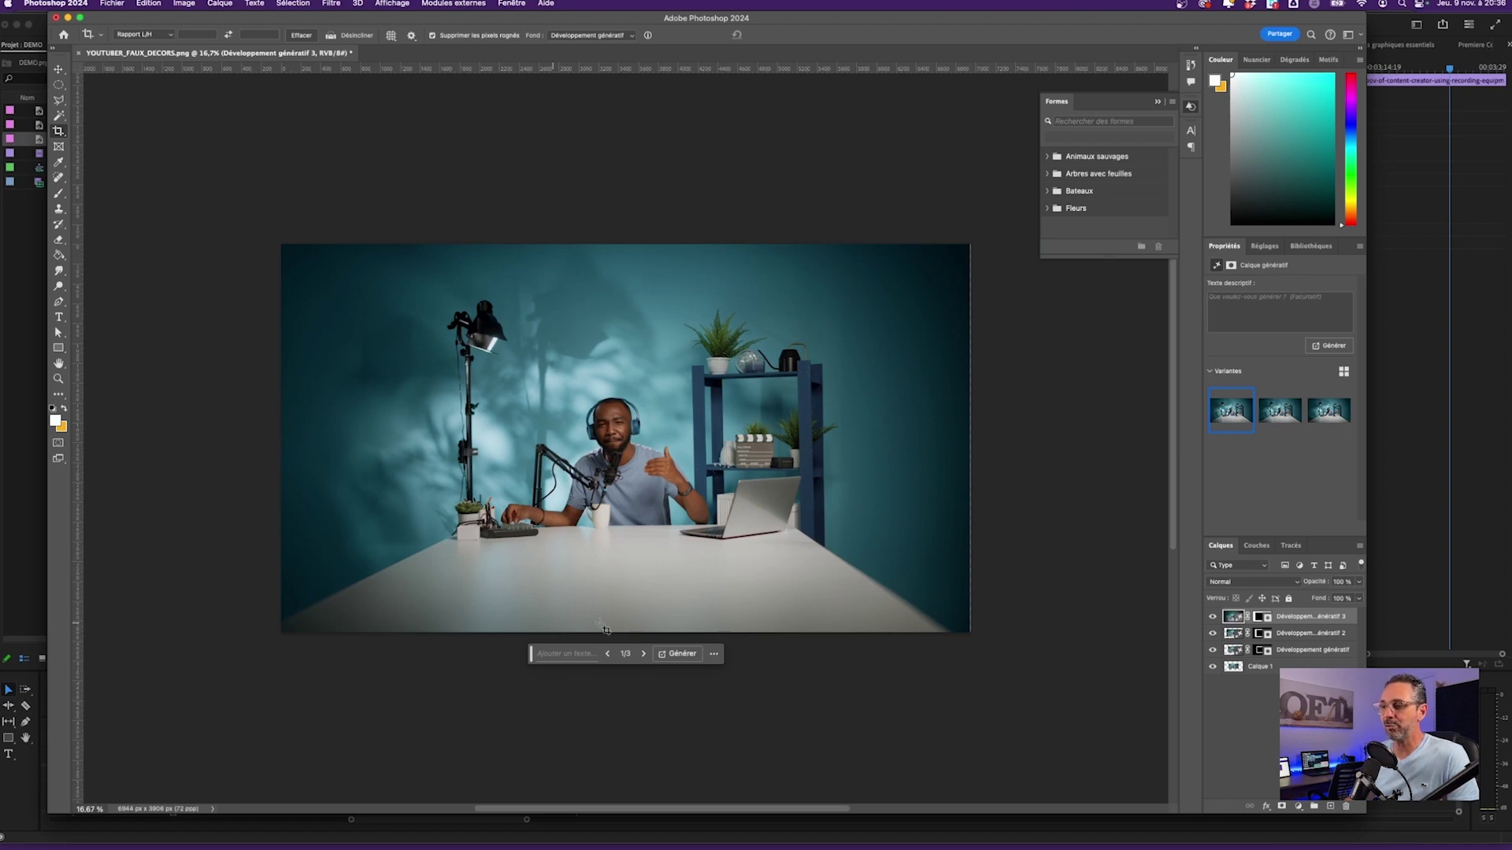
left_click(1279, 415)
left_click(1324, 417)
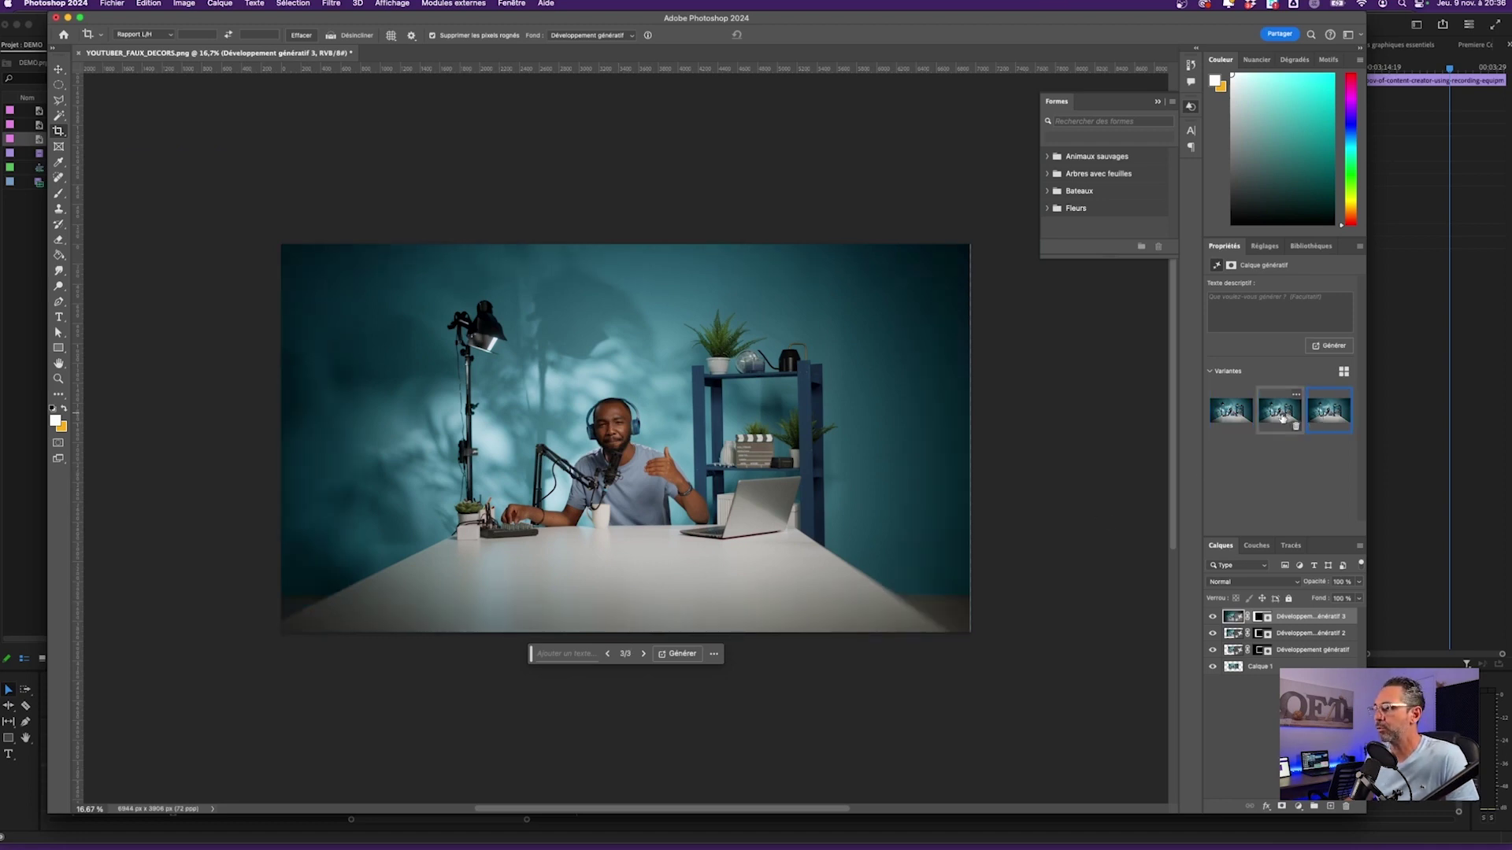
left_click(1232, 415)
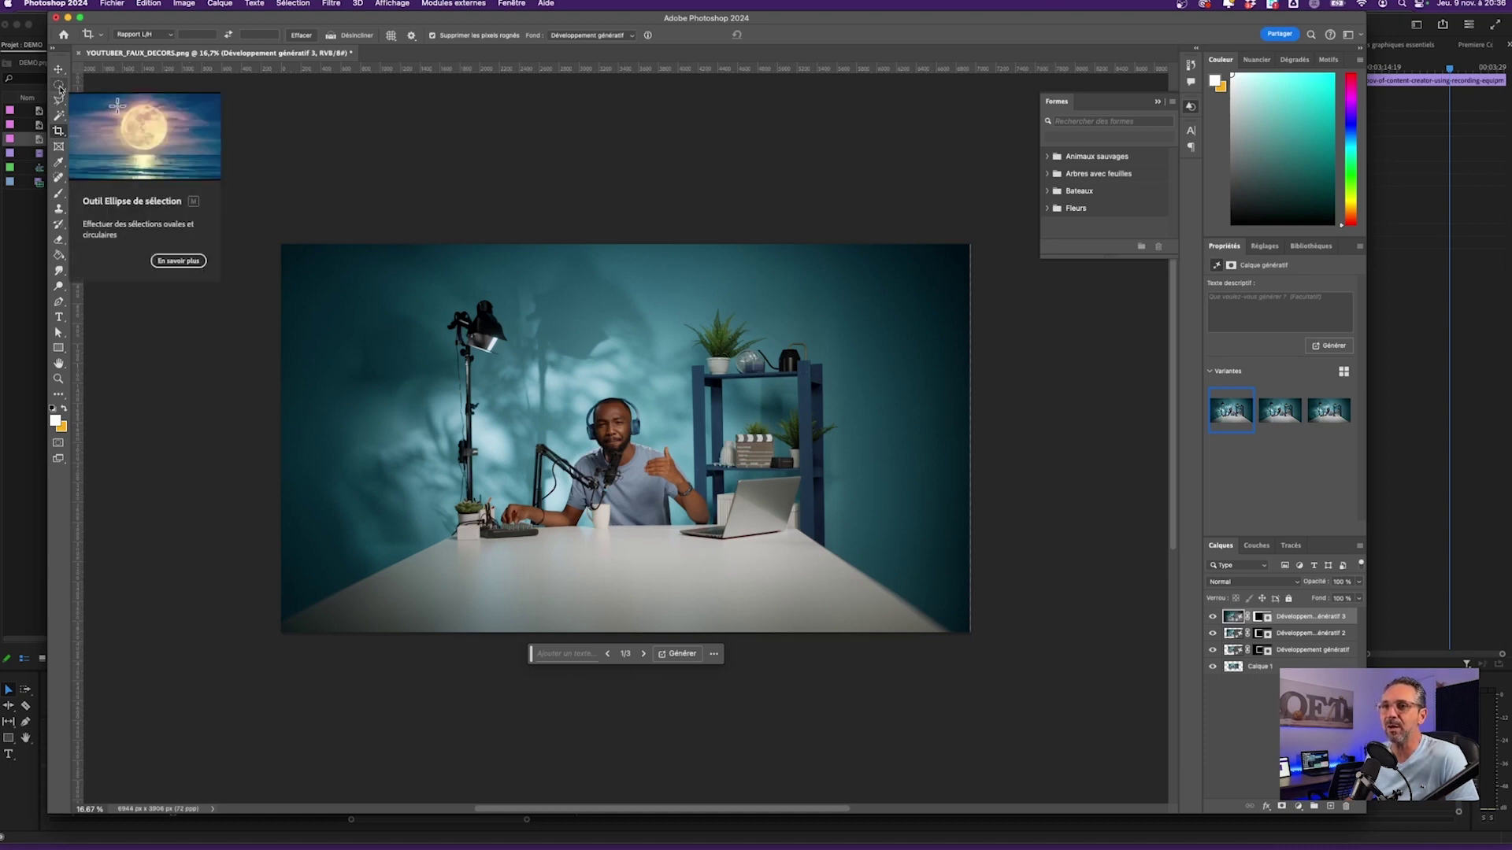
Draw a rectangular Polygonal Lasso selection on the right side of the table
left_click(59, 100)
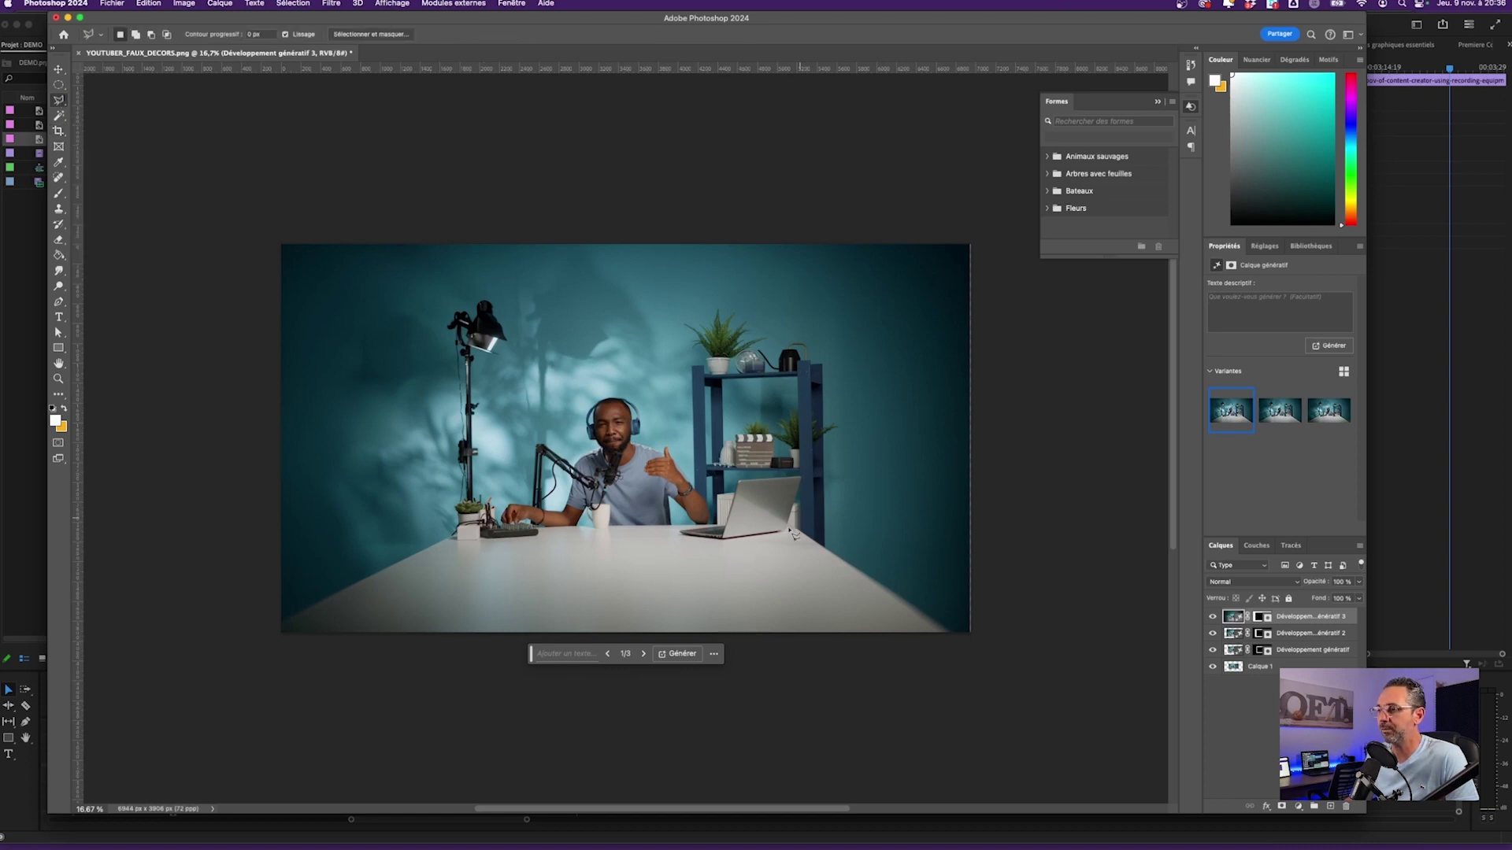
left_click(760, 544)
left_click(759, 624)
left_click(844, 625)
left_click(840, 538)
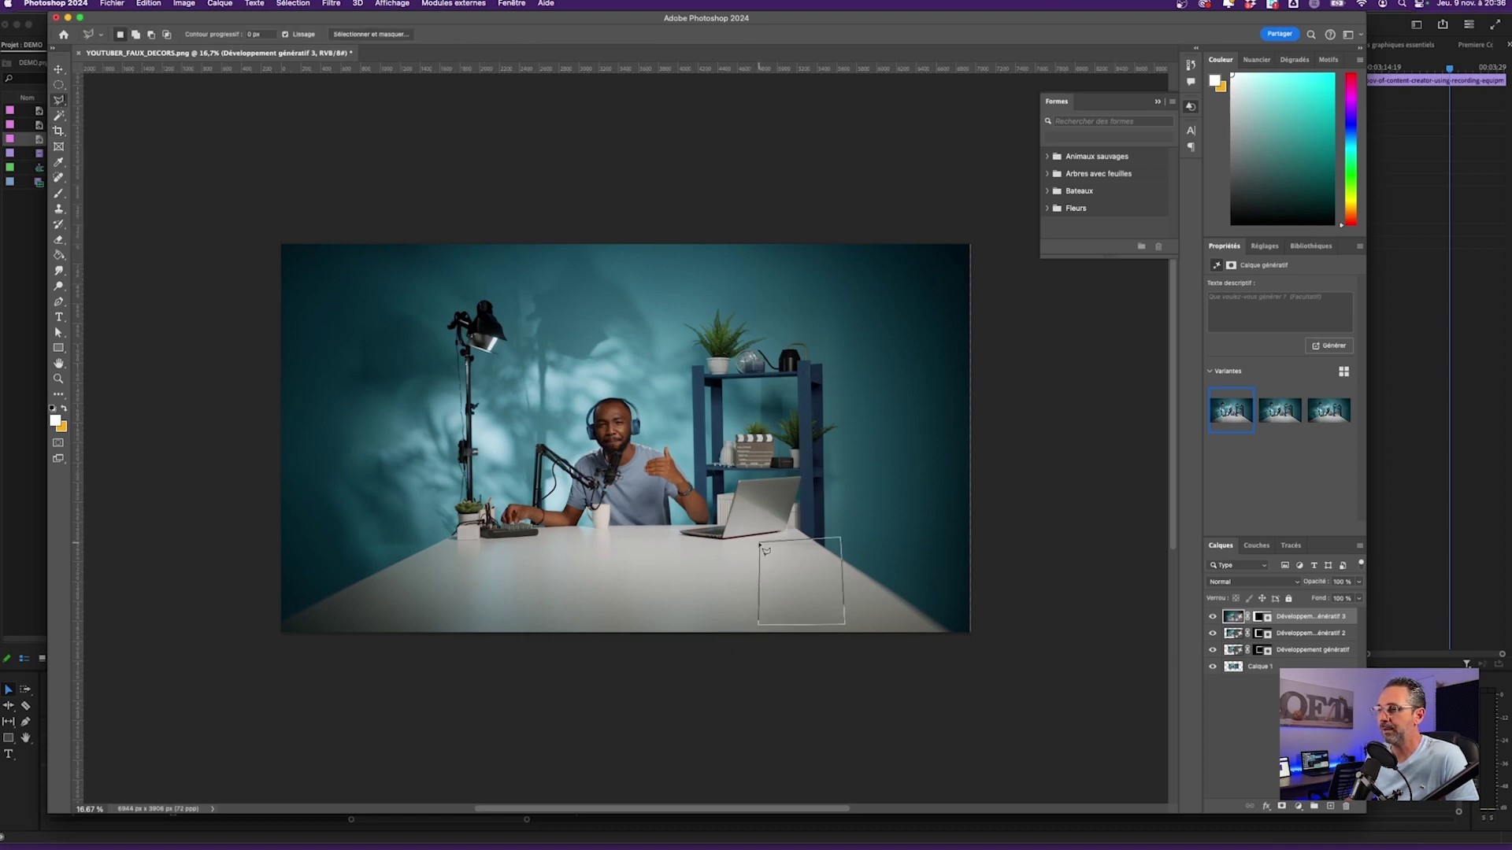
left_click(761, 544)
Generate 'plante verte dans un pot blanc' in the selection and review the plant variations
left_click(707, 641)
type("p")
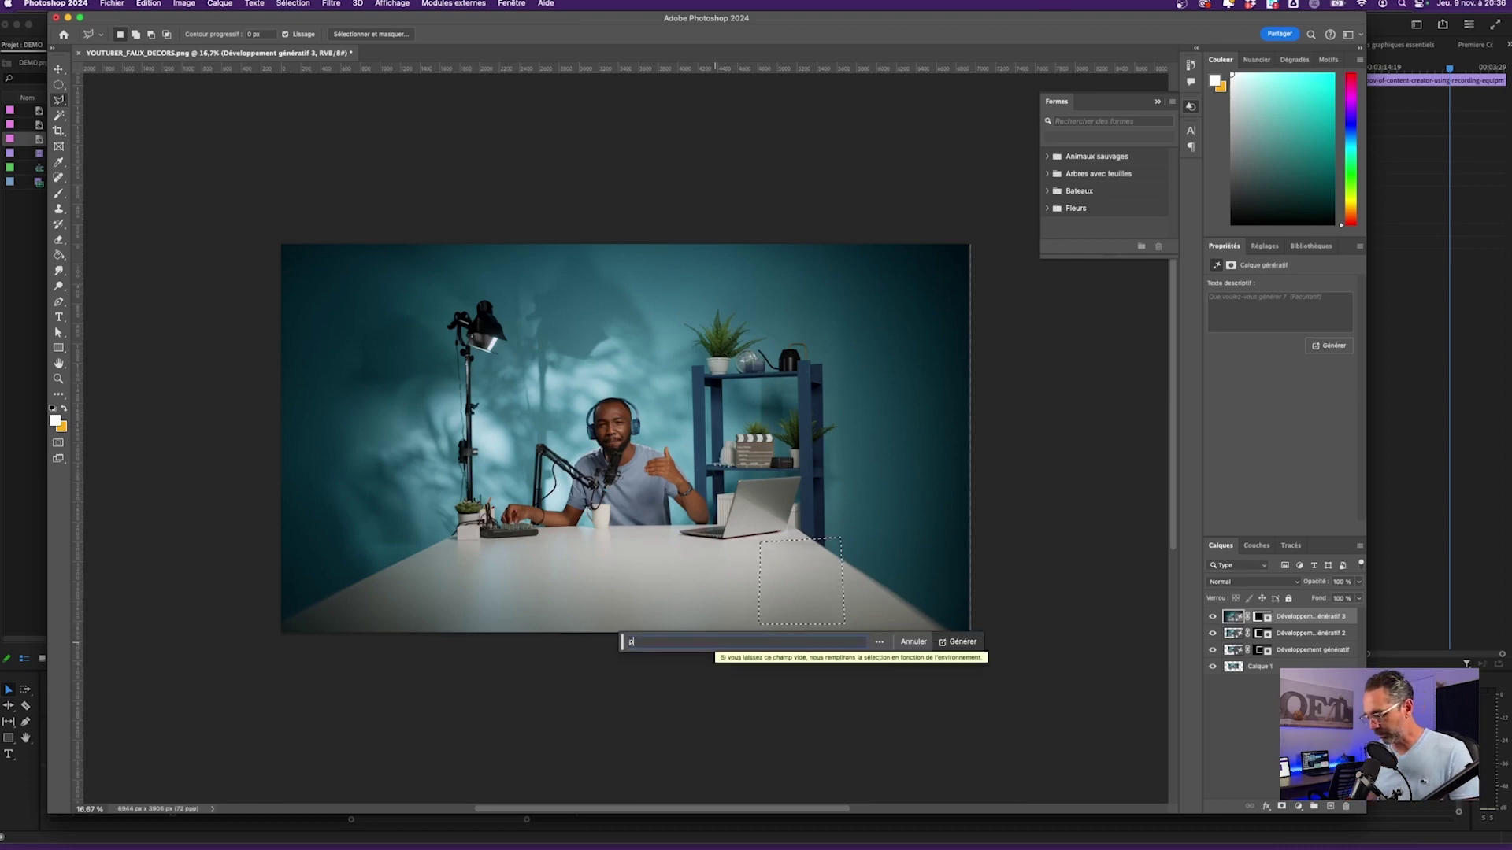
type("lante verte dans un po")
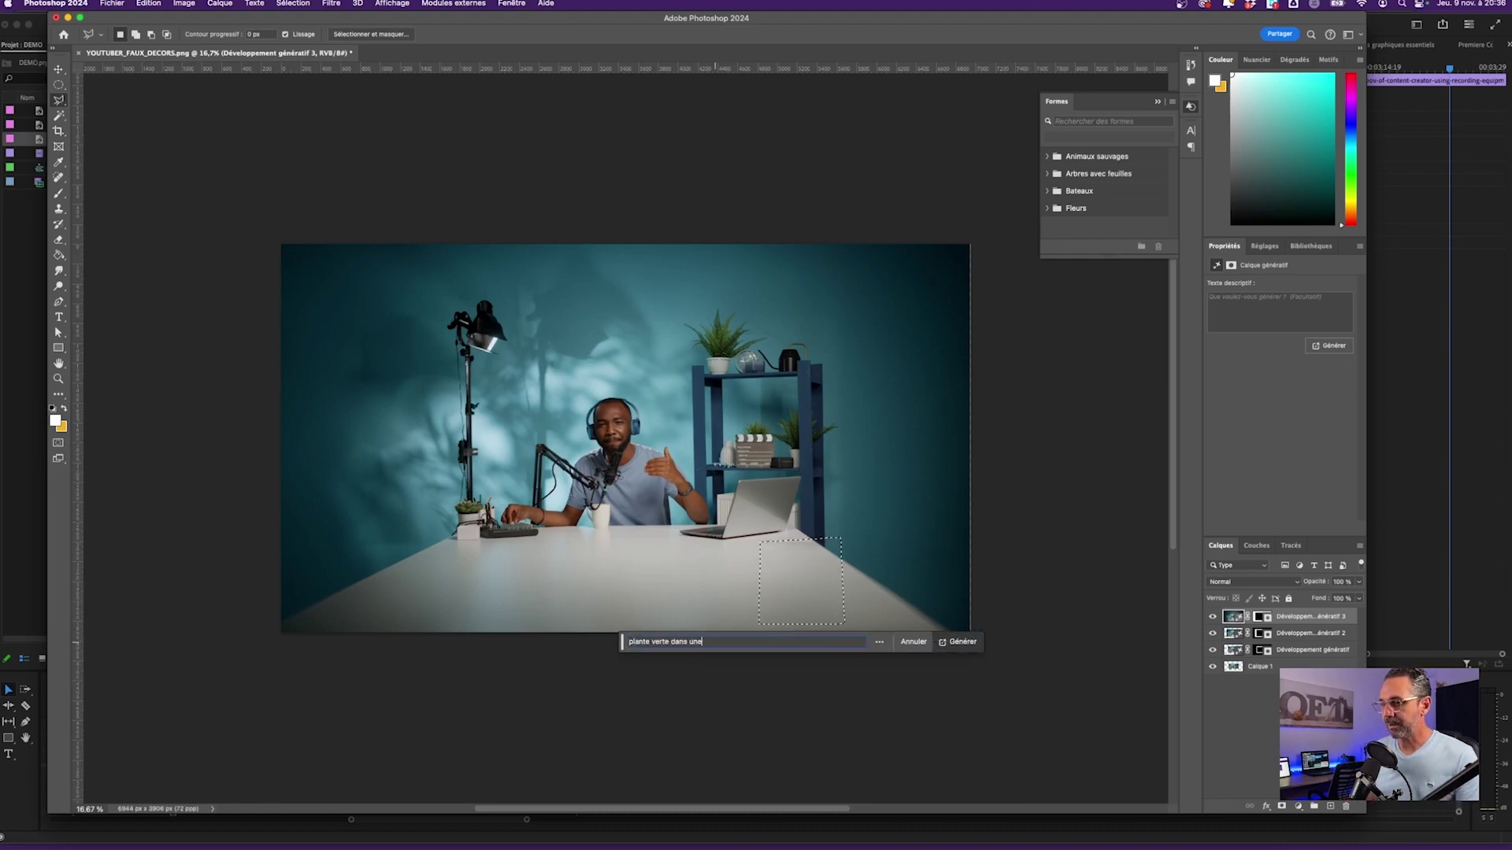
type("t blanc")
key("Return")
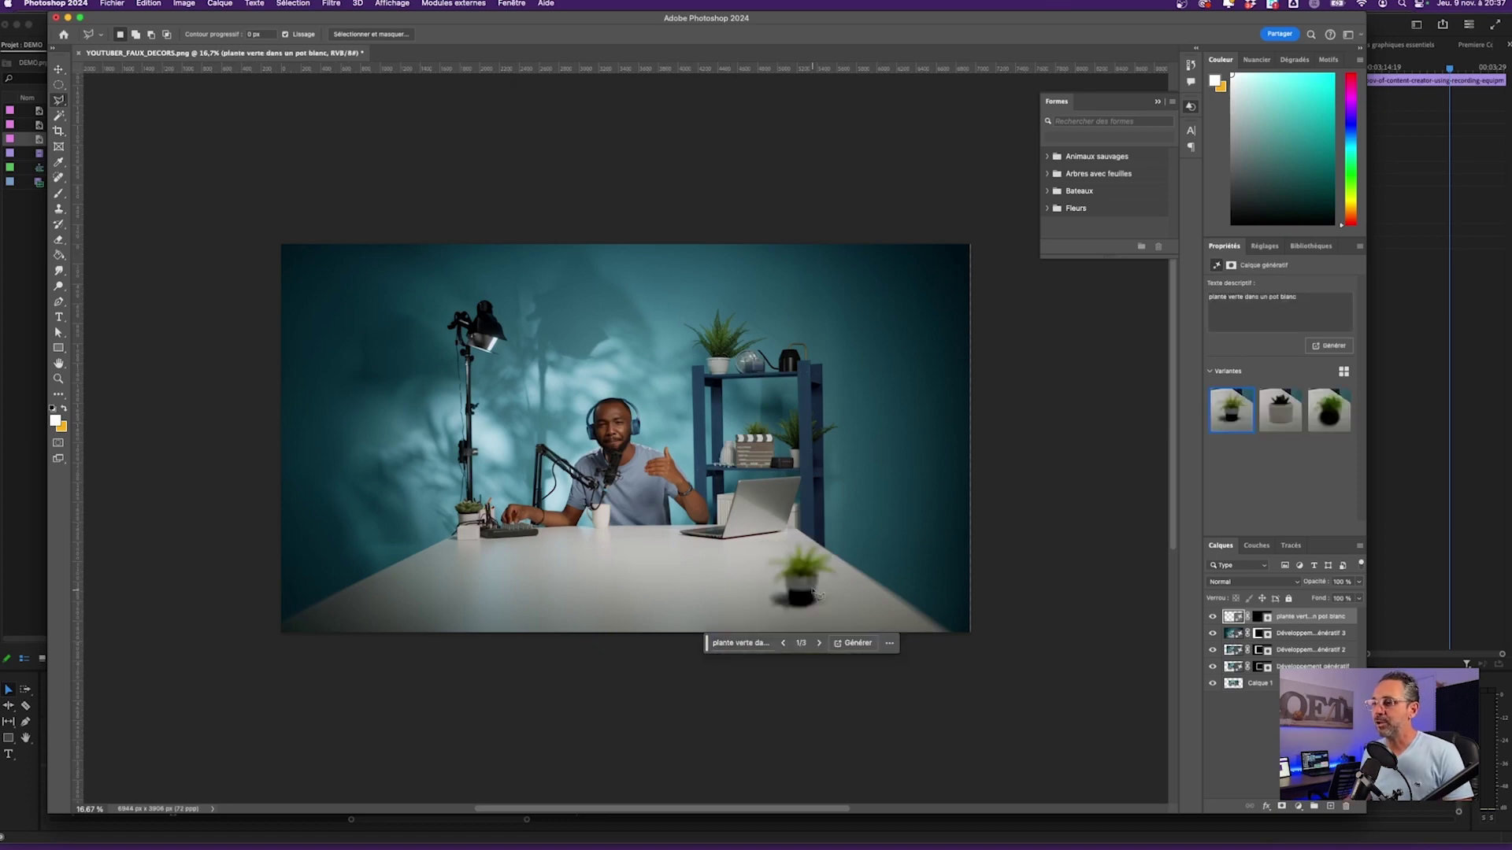
left_click(1276, 418)
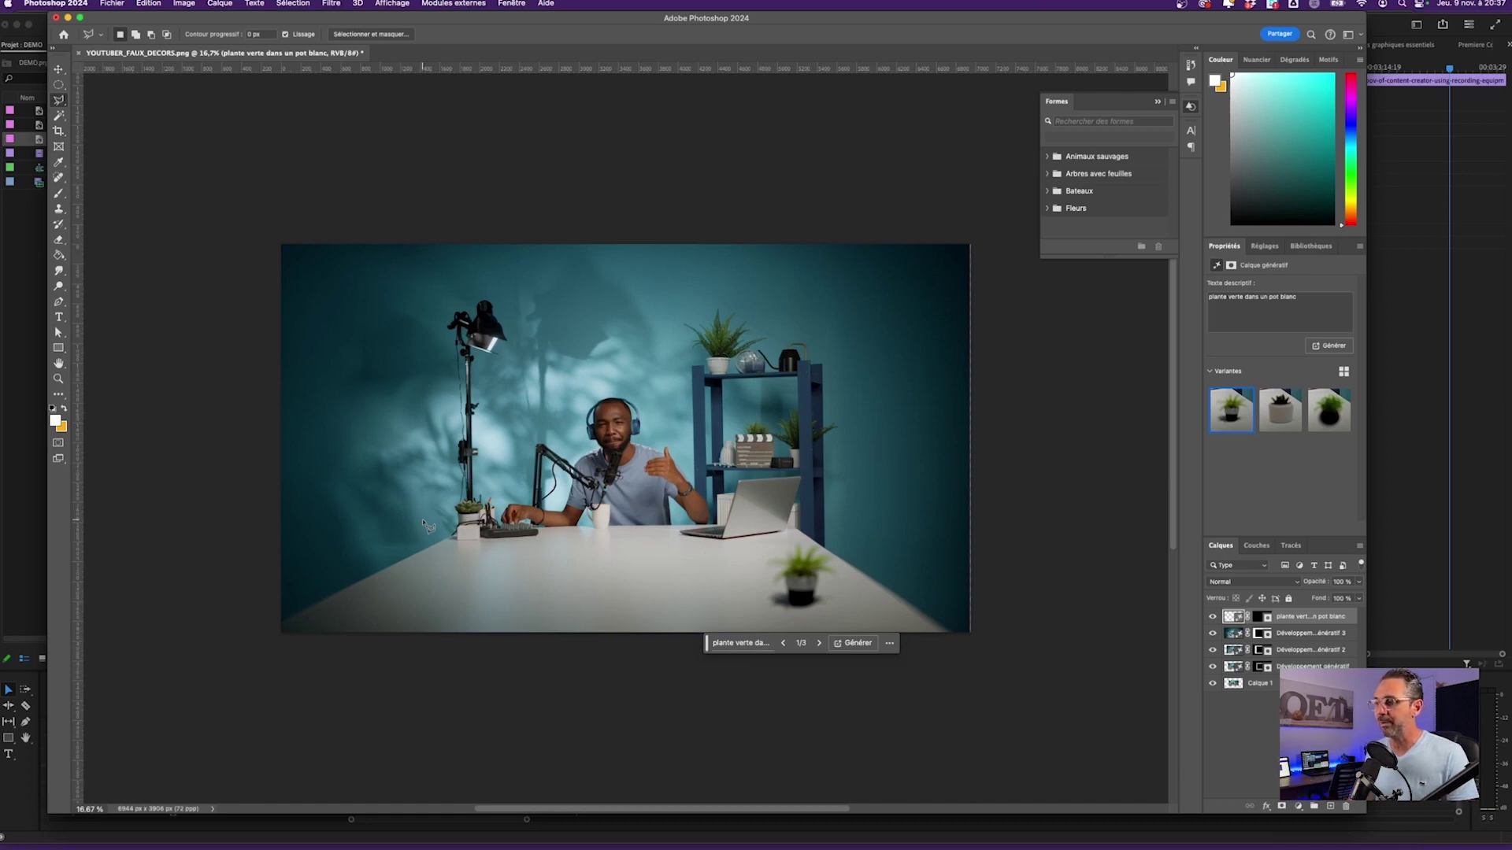
left_click(1266, 750)
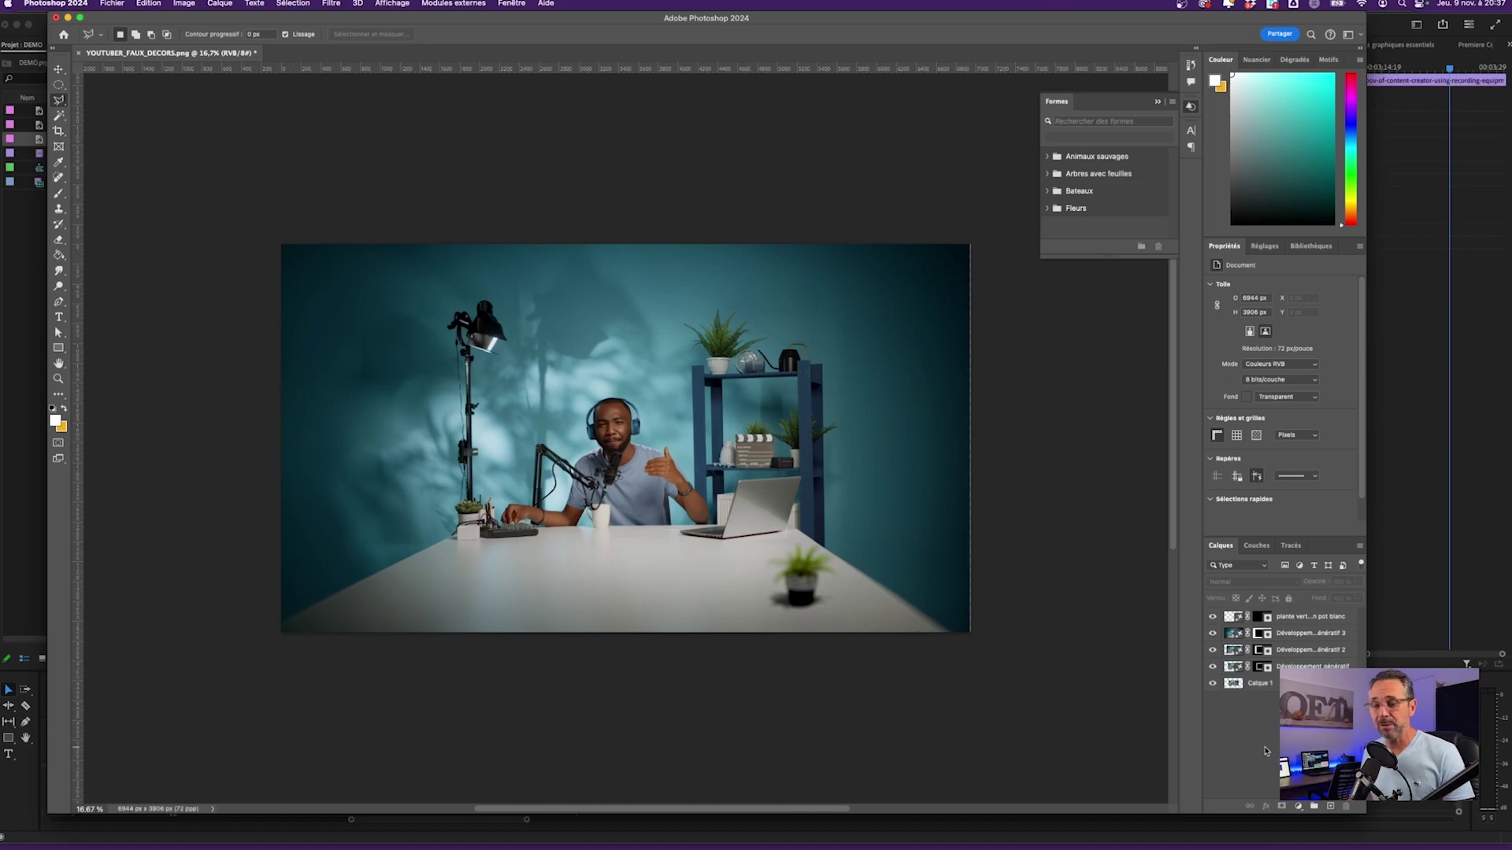
Hide Calque 1 and quick-export the decor to the desktop as YOUTUBER_FAUX_DECORS_RETOUR.png
left_click(1213, 685)
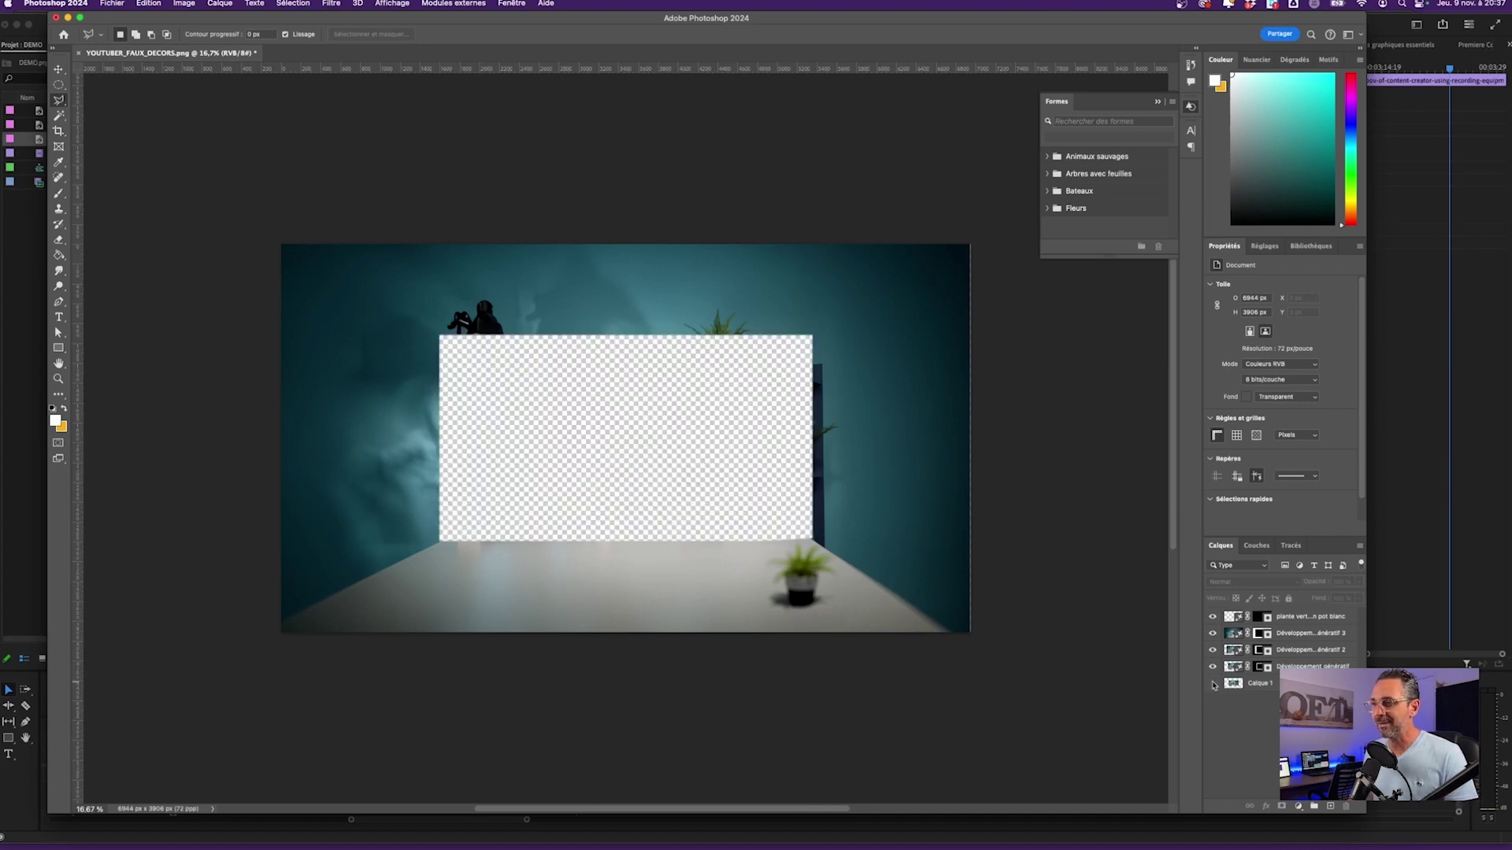
left_click(119, 7)
mouse_move(126, 192)
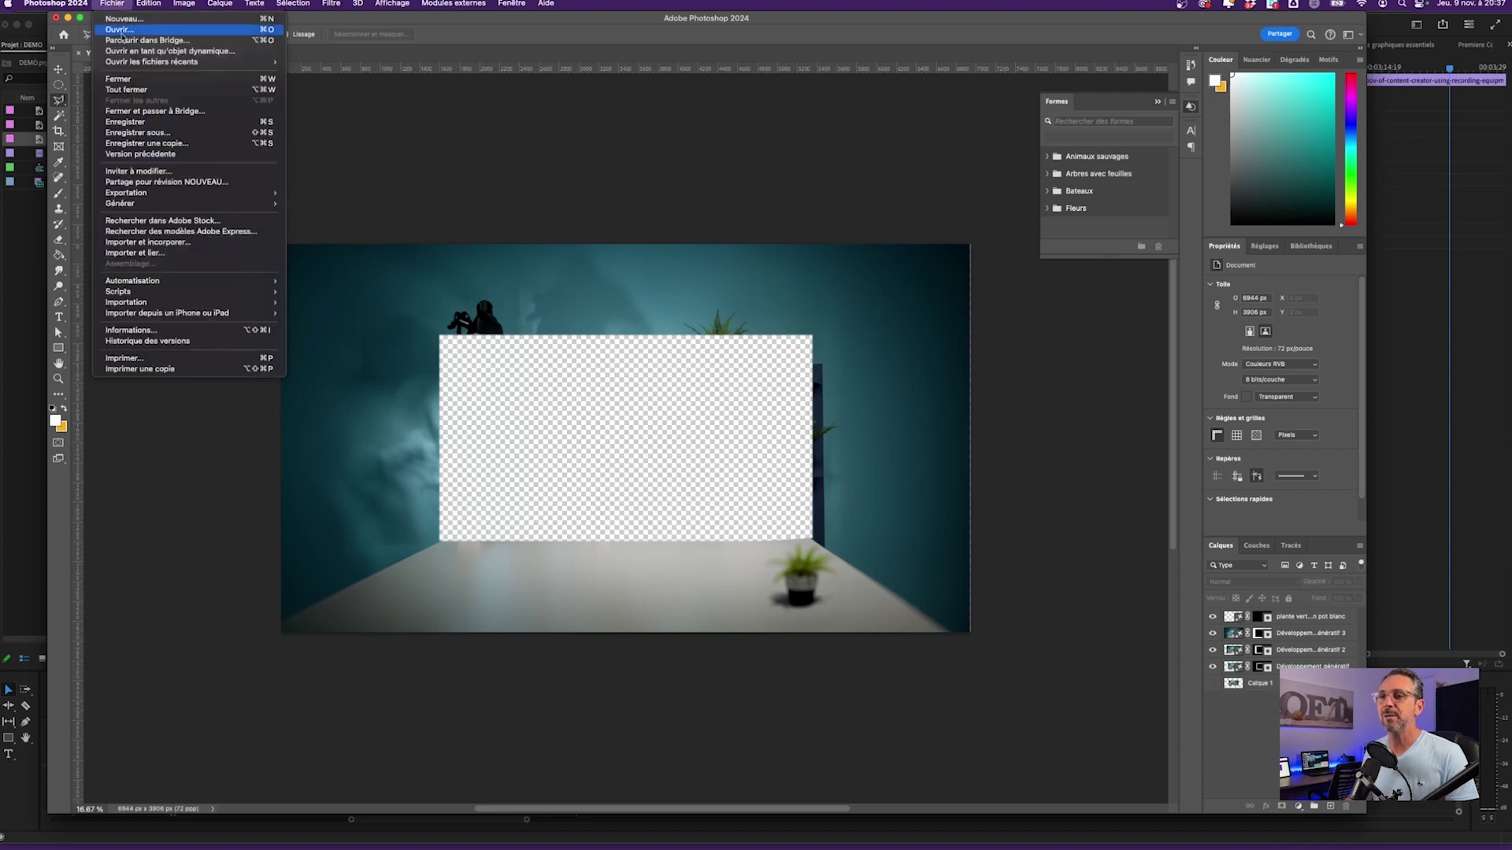
left_click(351, 194)
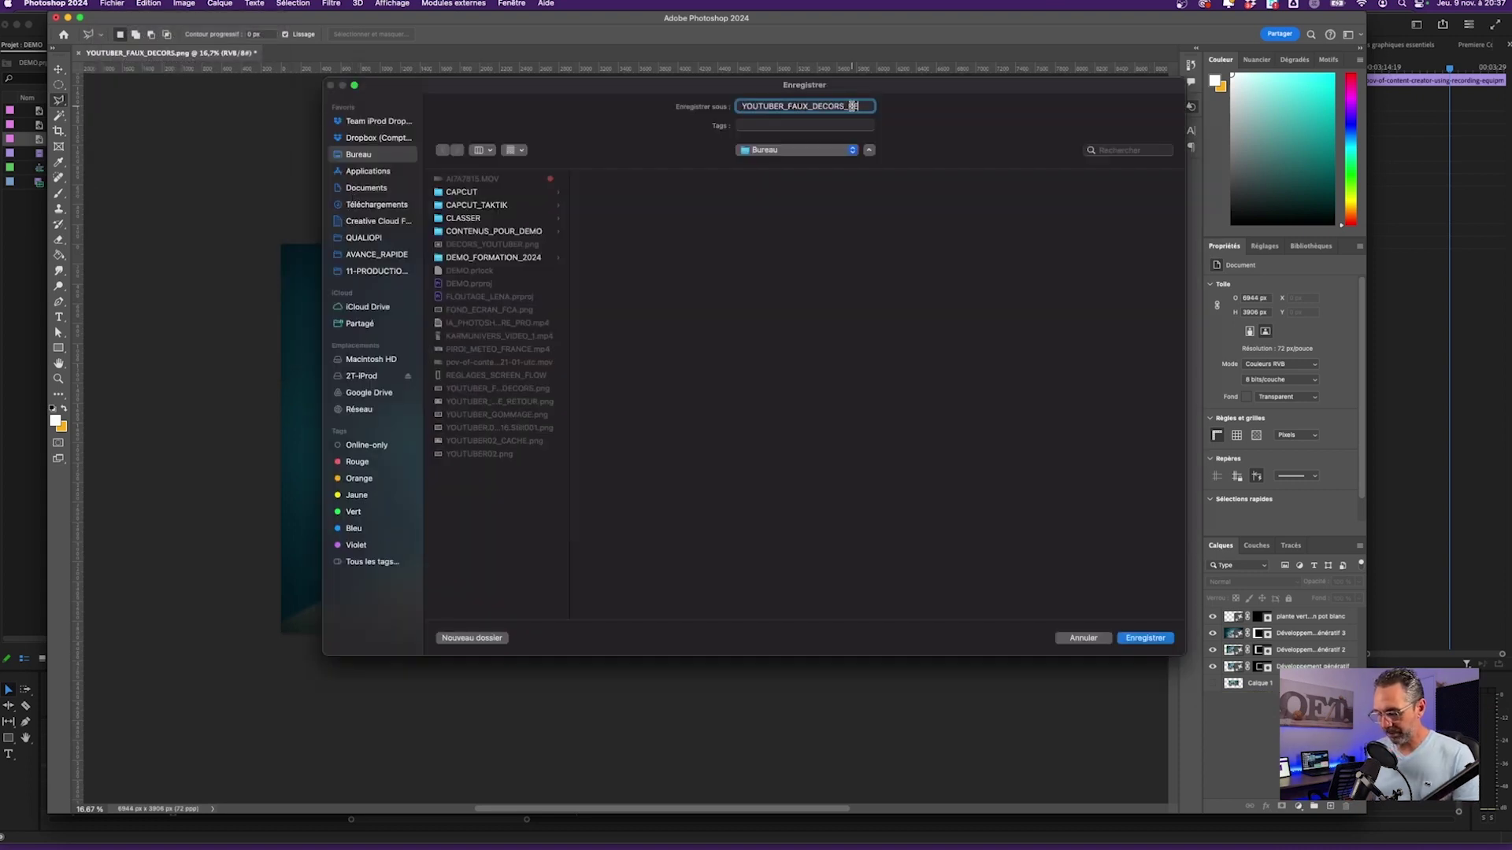
left_click(1148, 639)
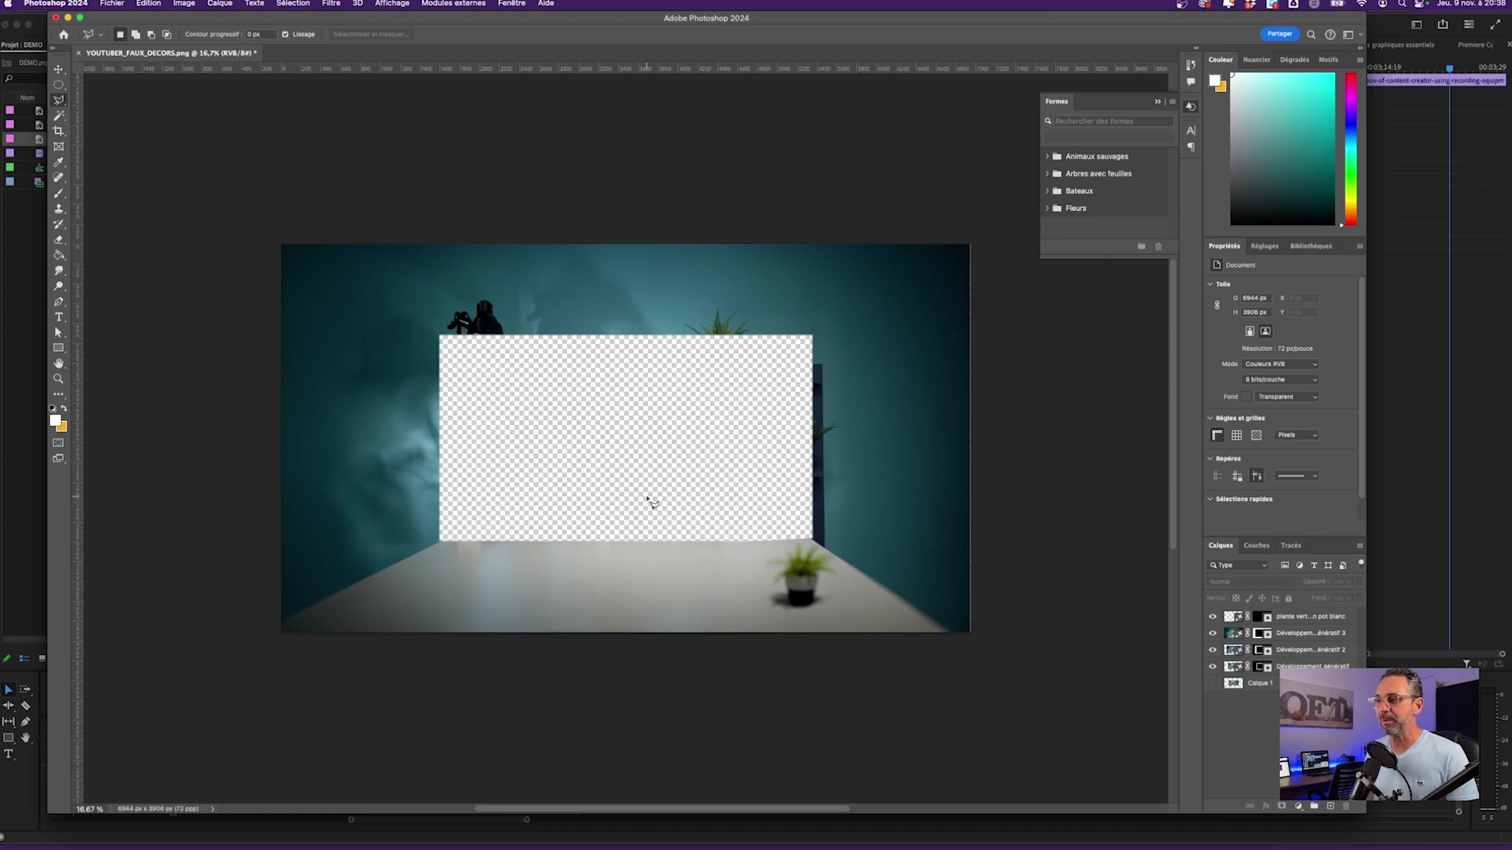
key("super+Tab")
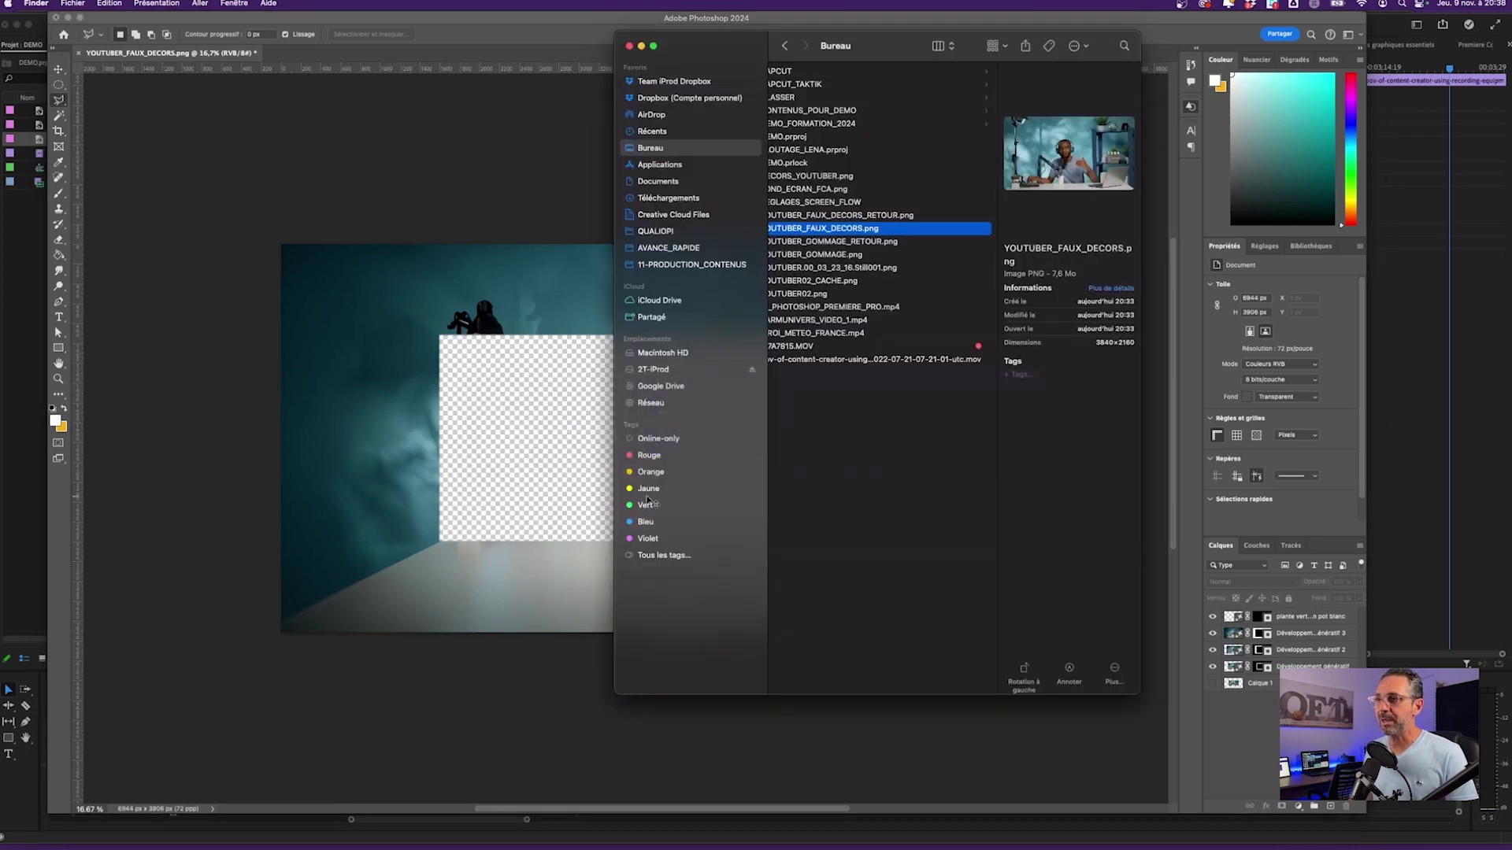
Drag YOUTUBER_FAUX_DECORS_RETOUR.png from the Finder desktop into Premiere Pro
left_click_drag(733, 49, 784, 36)
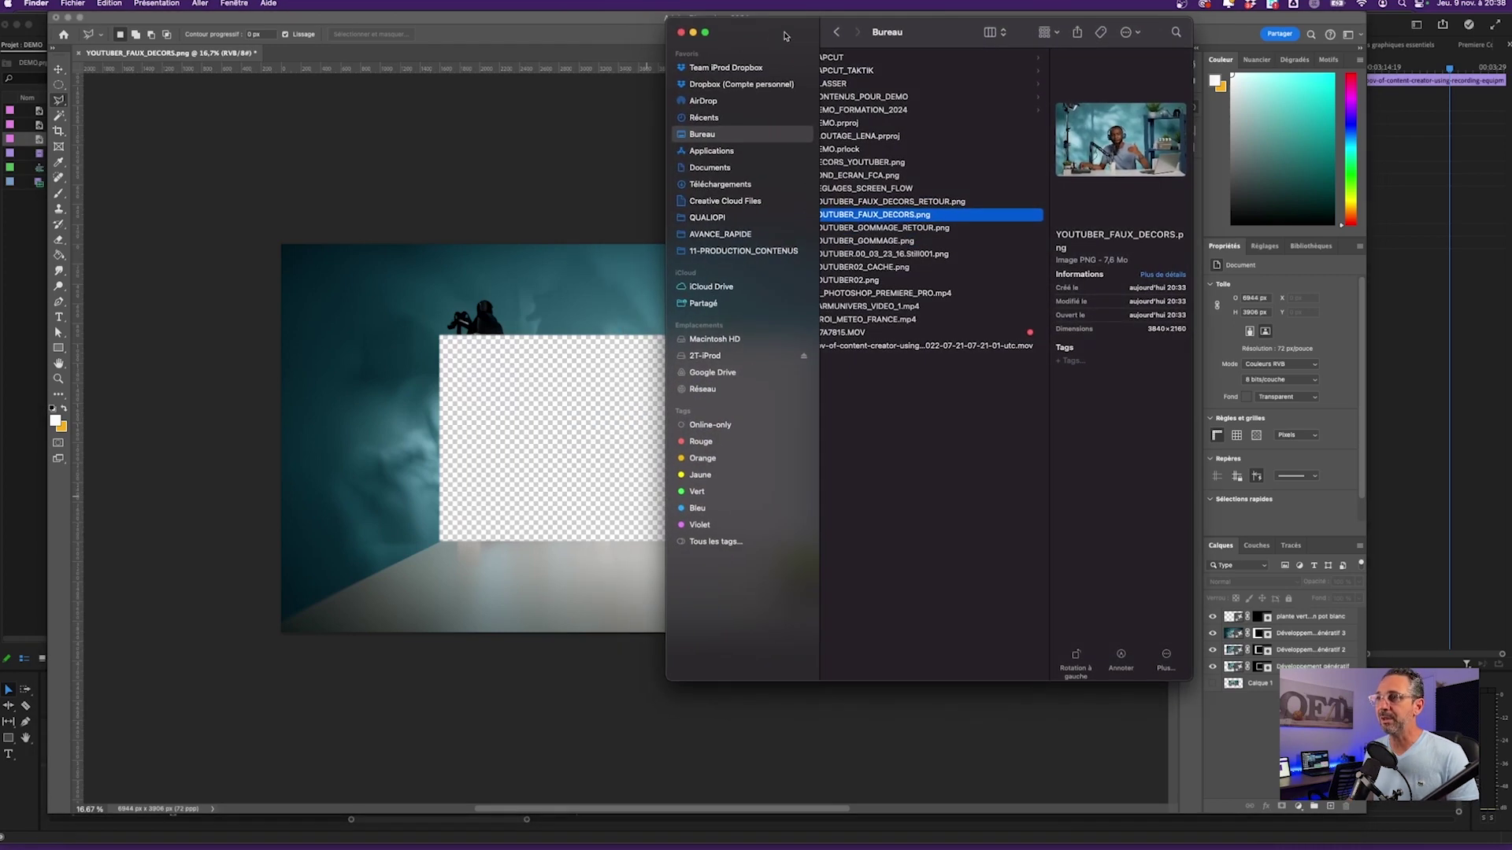
double_click(905, 203)
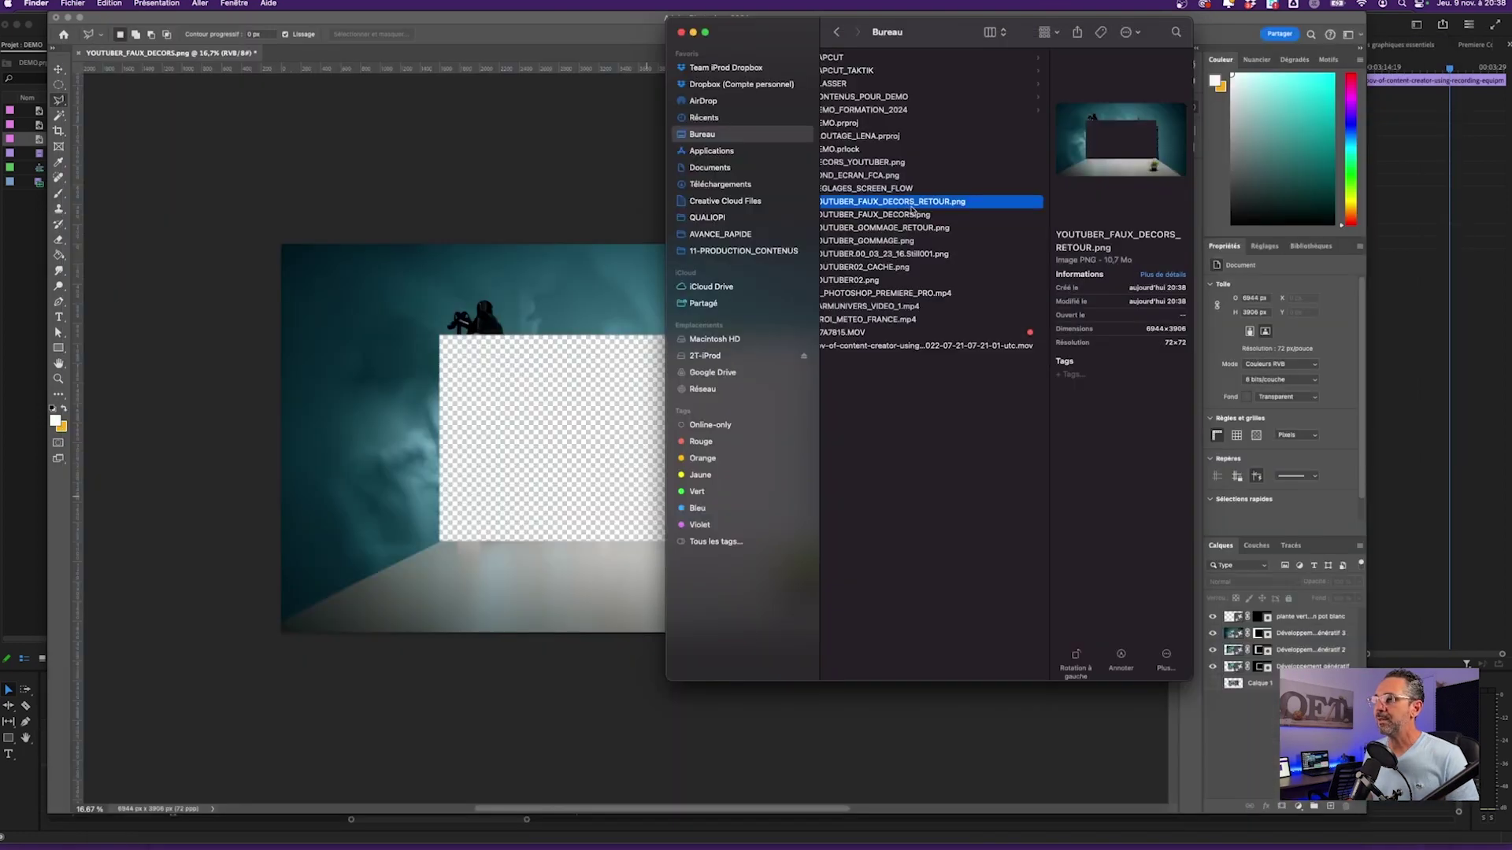
mouse_move(909, 207)
left_mouse_down()
mouse_move(82, 245)
mouse_move(207, 357)
left_mouse_up()
key("super+Tab")
key("super+Tab")
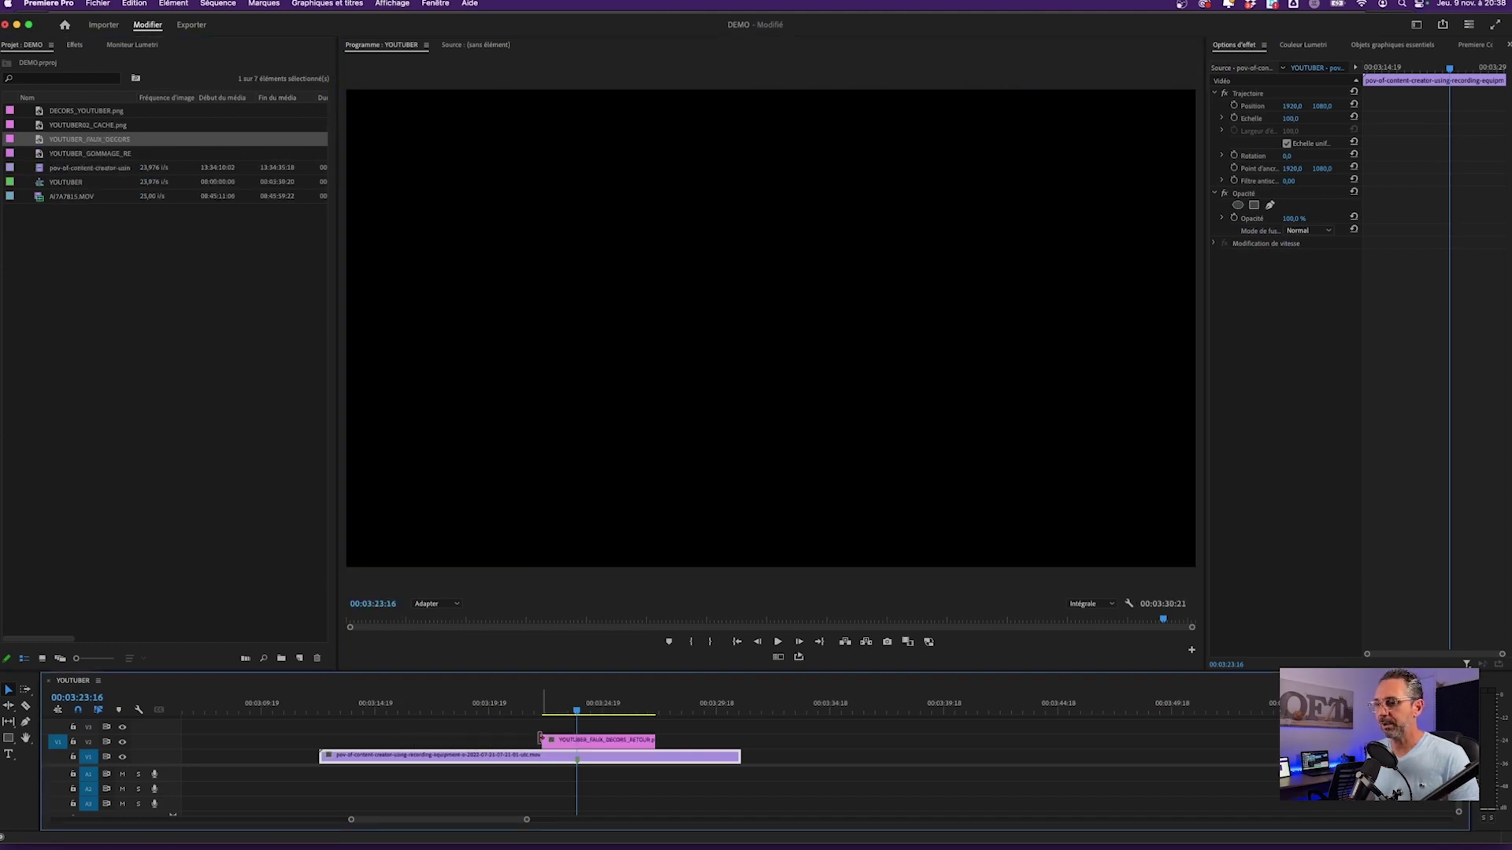
Place the decor PNG on V2 above the presenter clip and scale it to 56%
left_click_drag(366, 677, 598, 740)
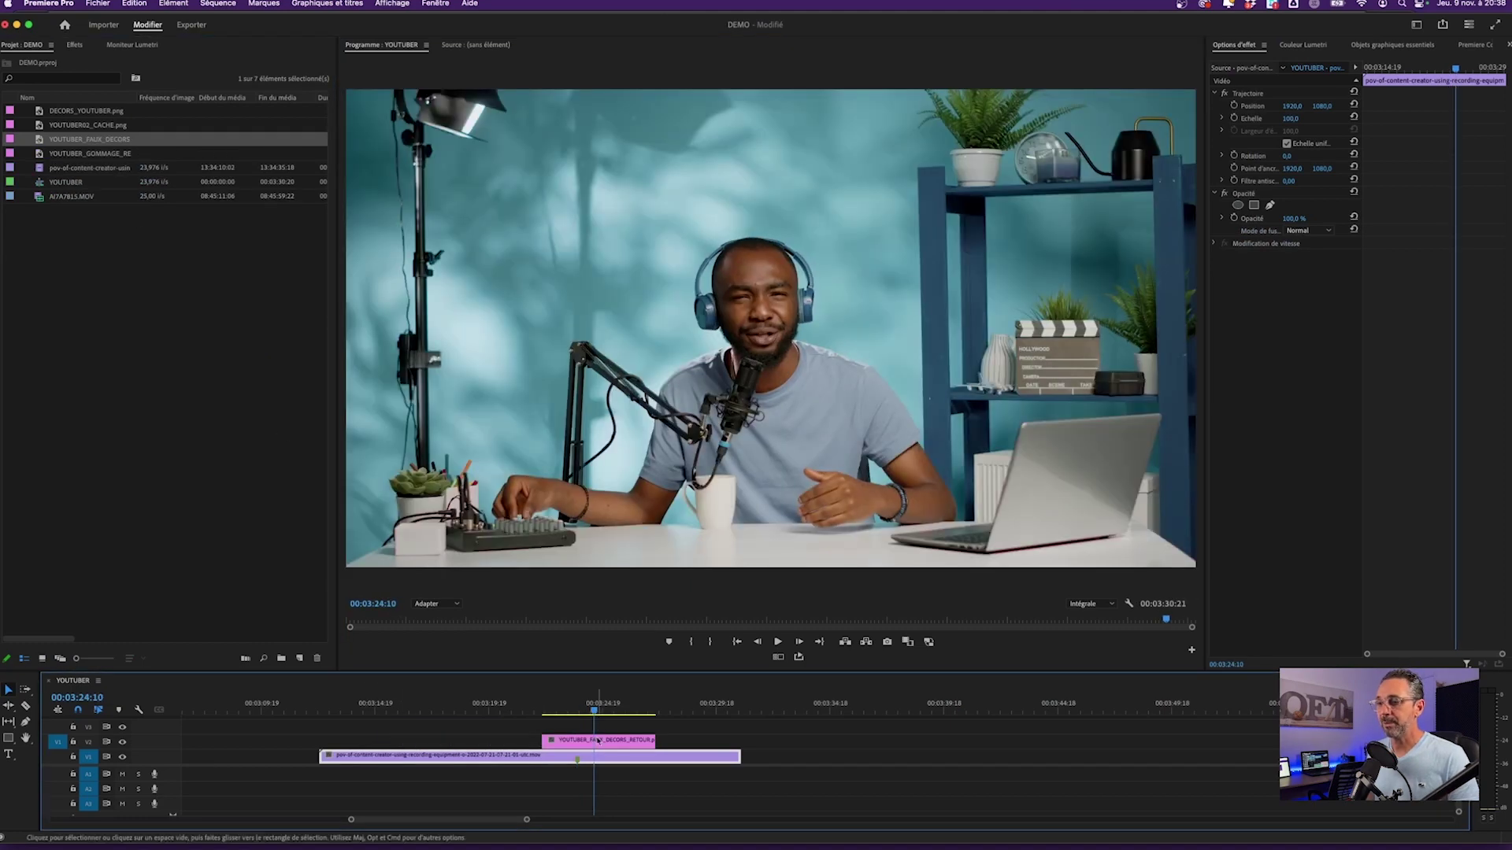
left_click(599, 742)
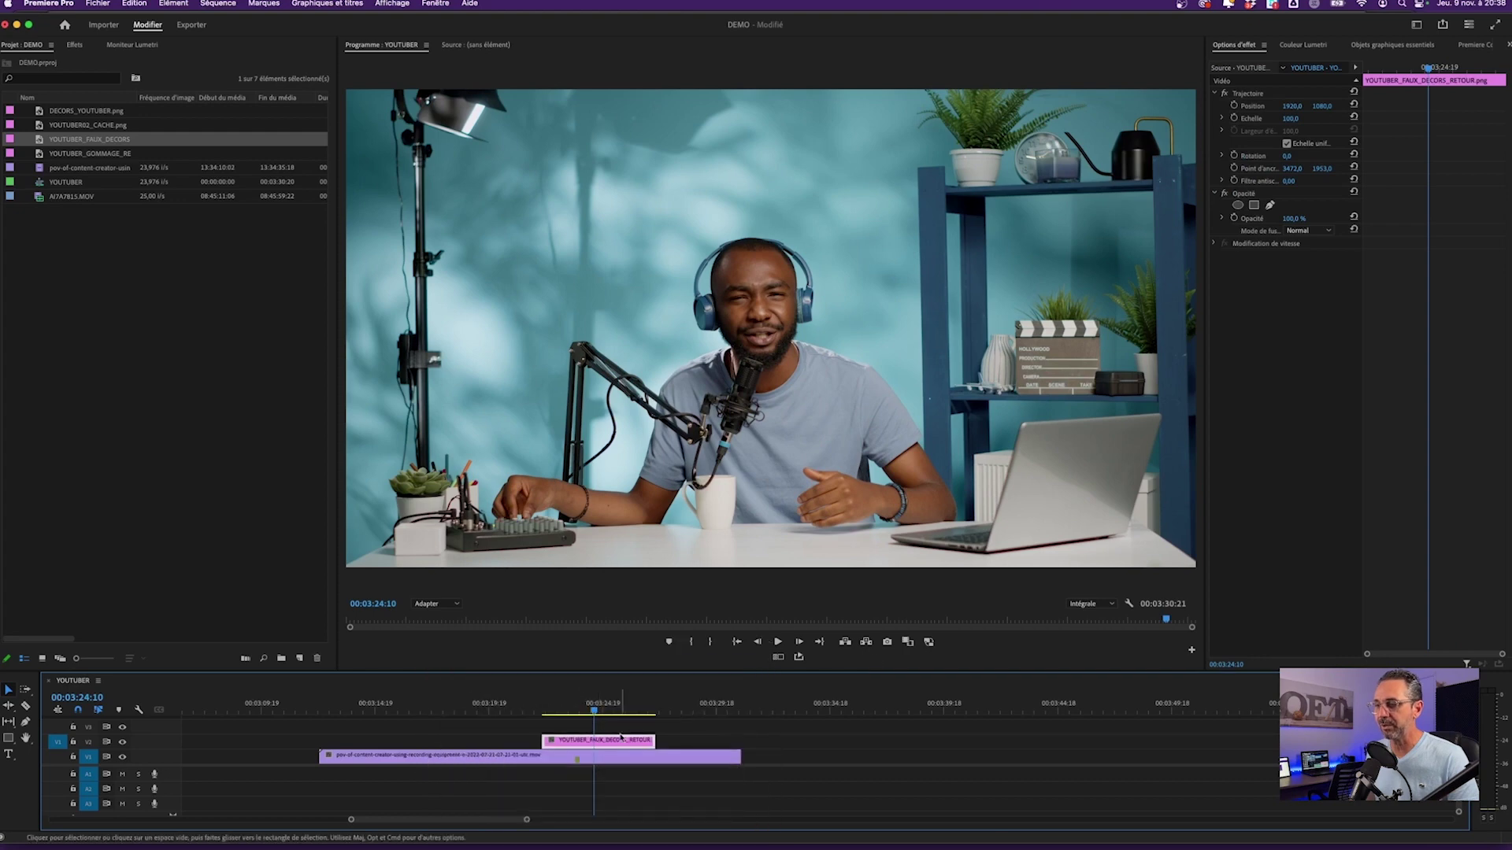
left_click(1291, 119)
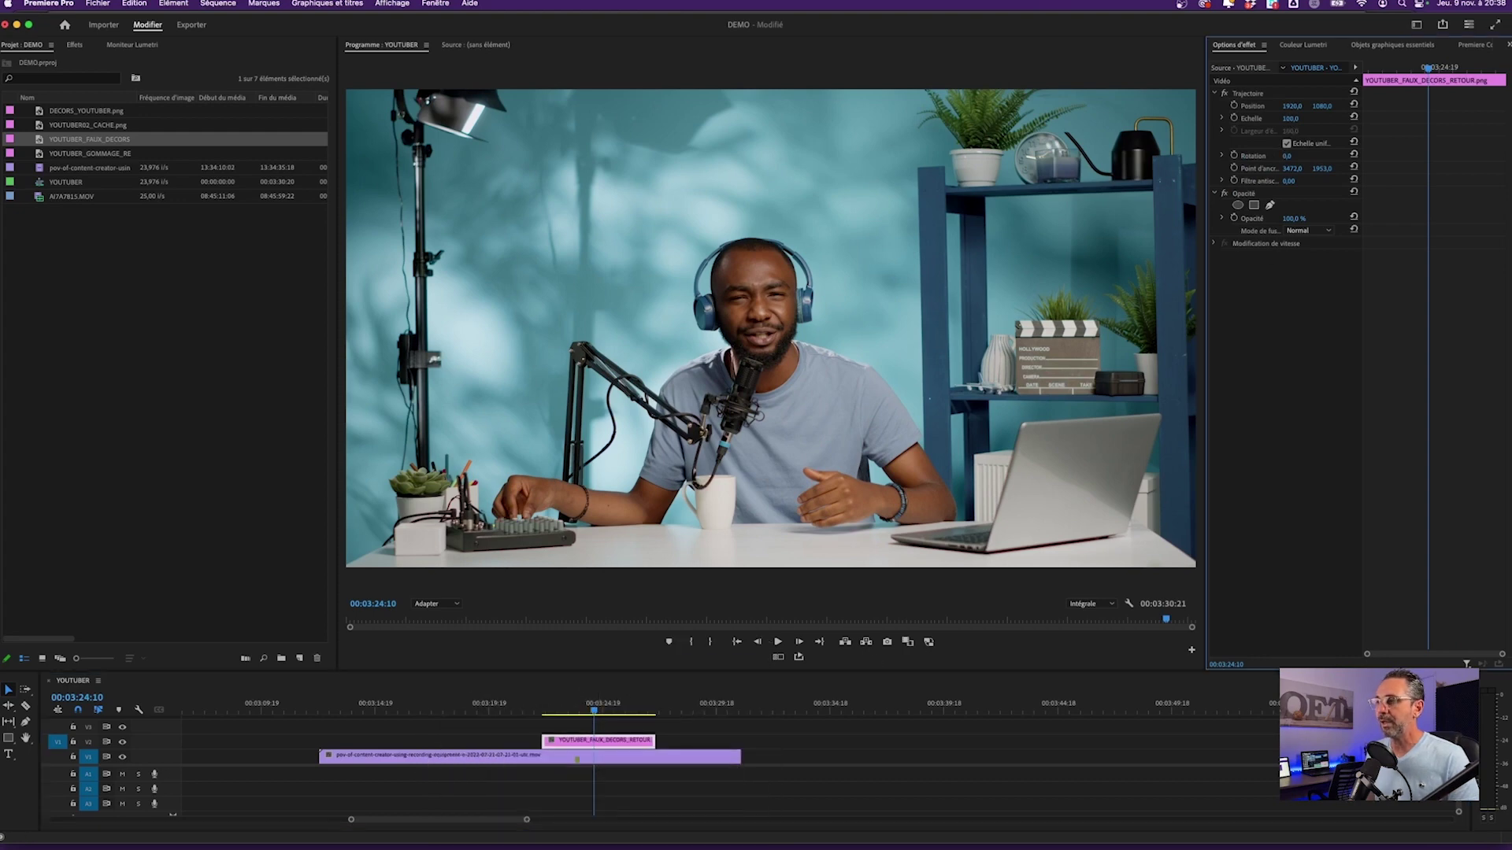
left_click_drag(1290, 118, 1250, 119)
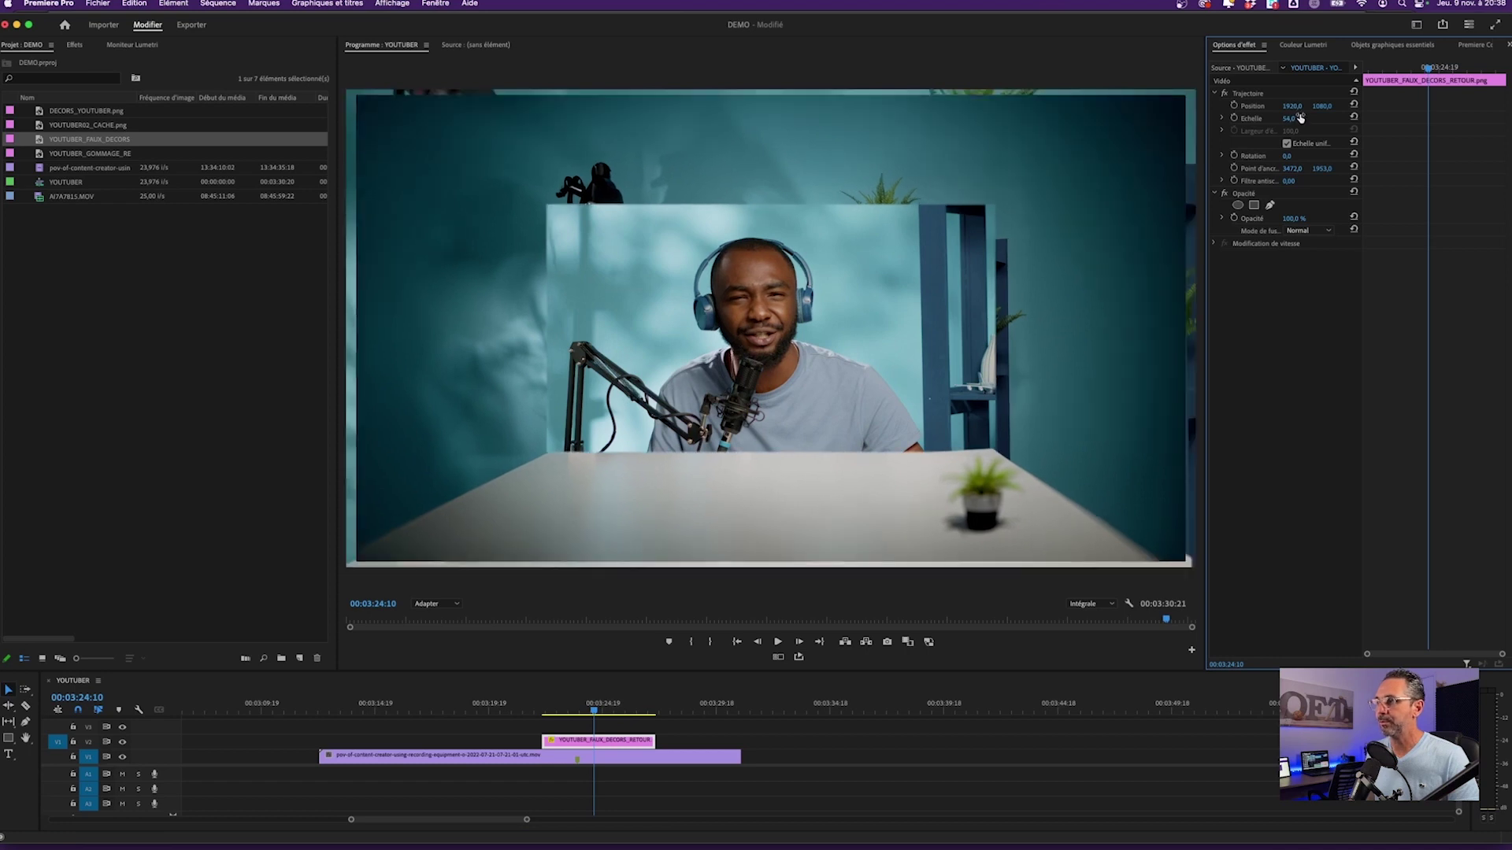
type("56")
key("Return")
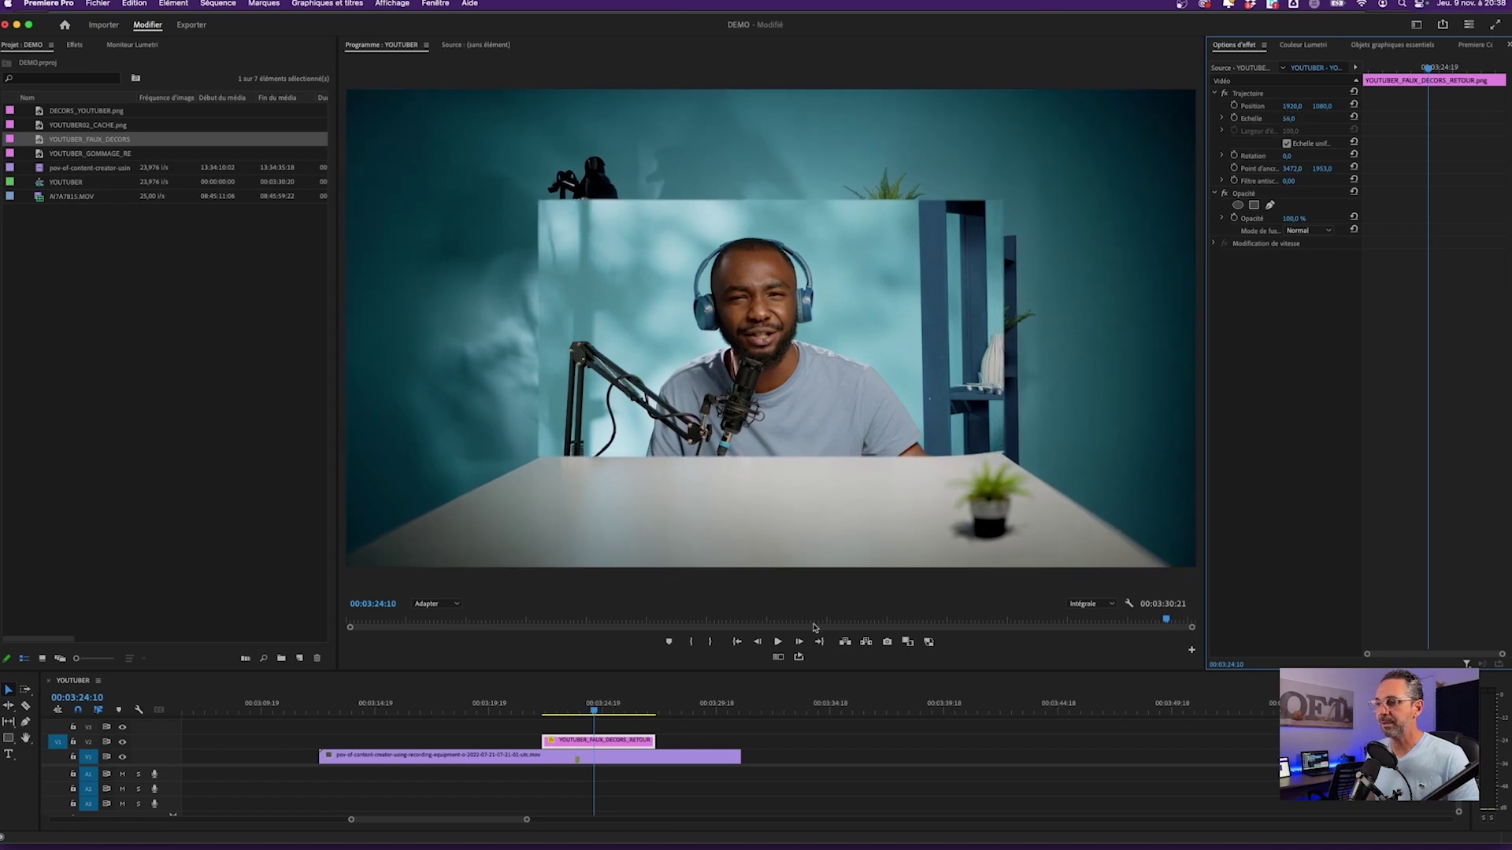
left_click(578, 704)
left_click(592, 757)
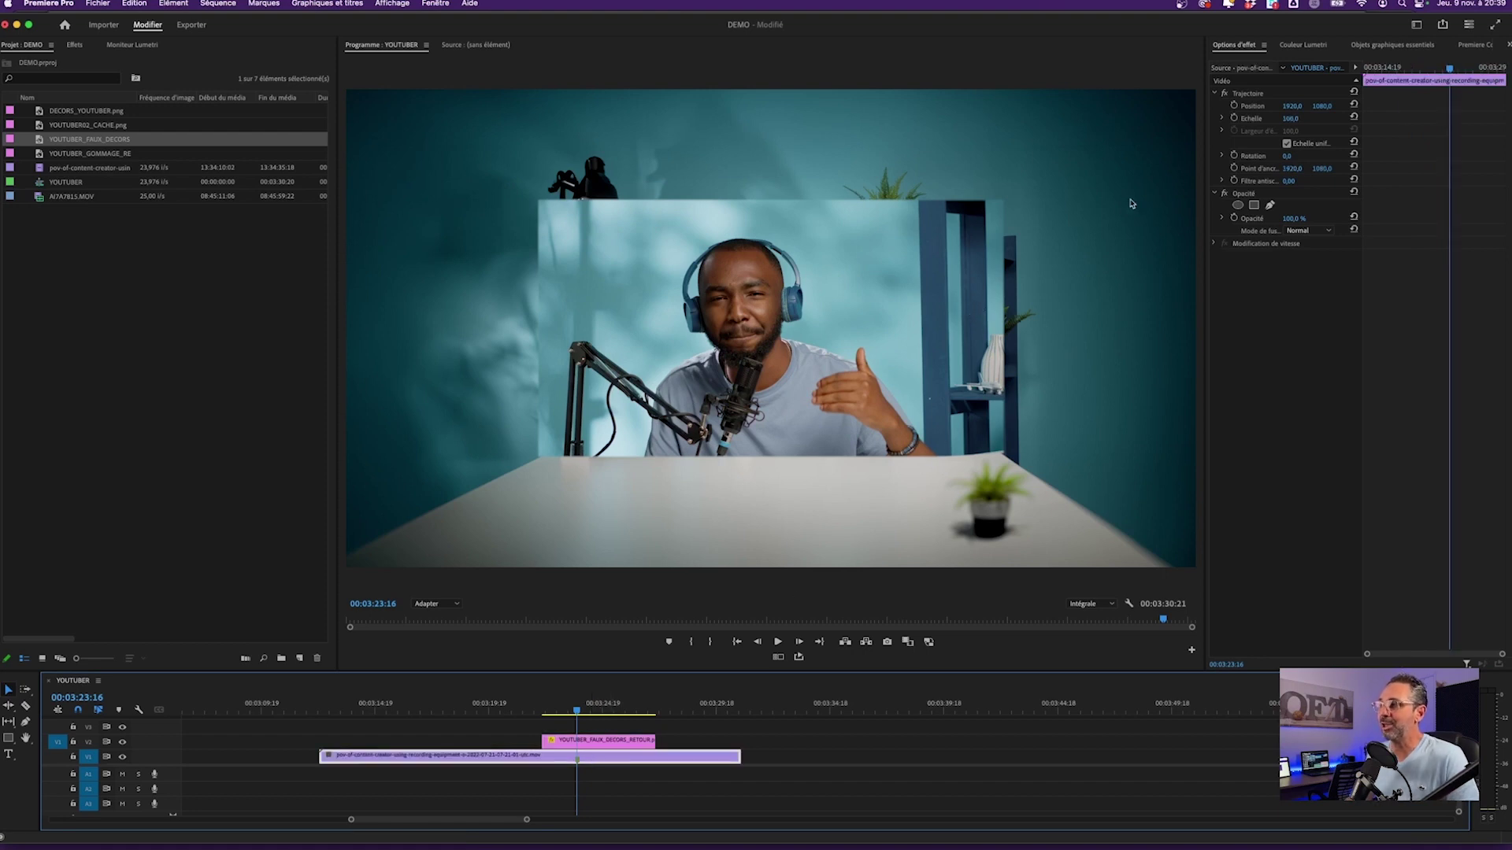
Scale the presenter clip to 54% and extend the decor clip to cover its full length
mouse_move(1292, 120)
left_mouse_down()
mouse_move(1256, 120)
mouse_move(1291, 118)
left_mouse_up()
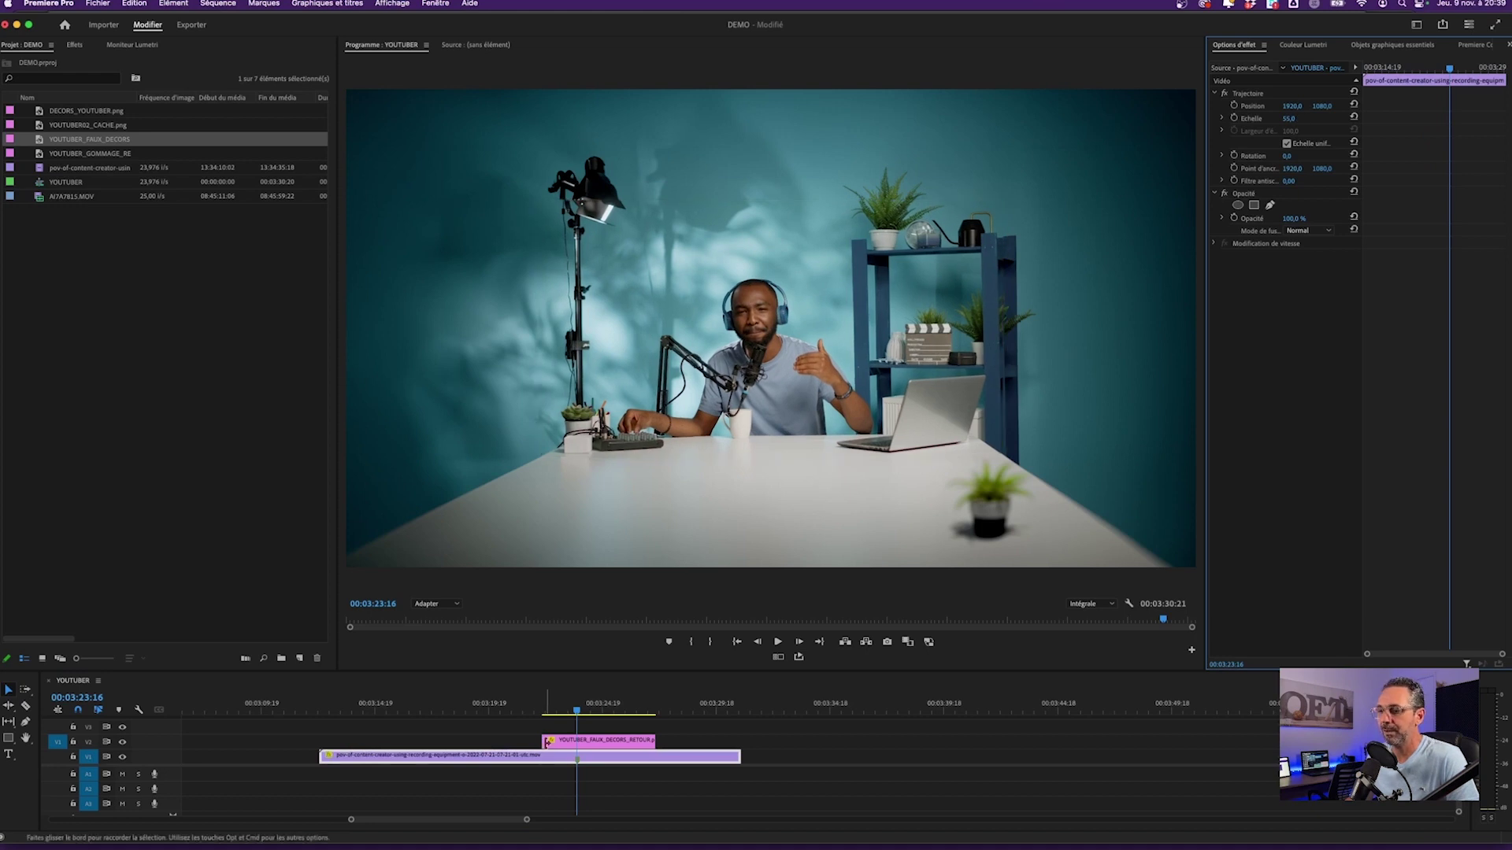
left_click_drag(542, 741, 321, 747)
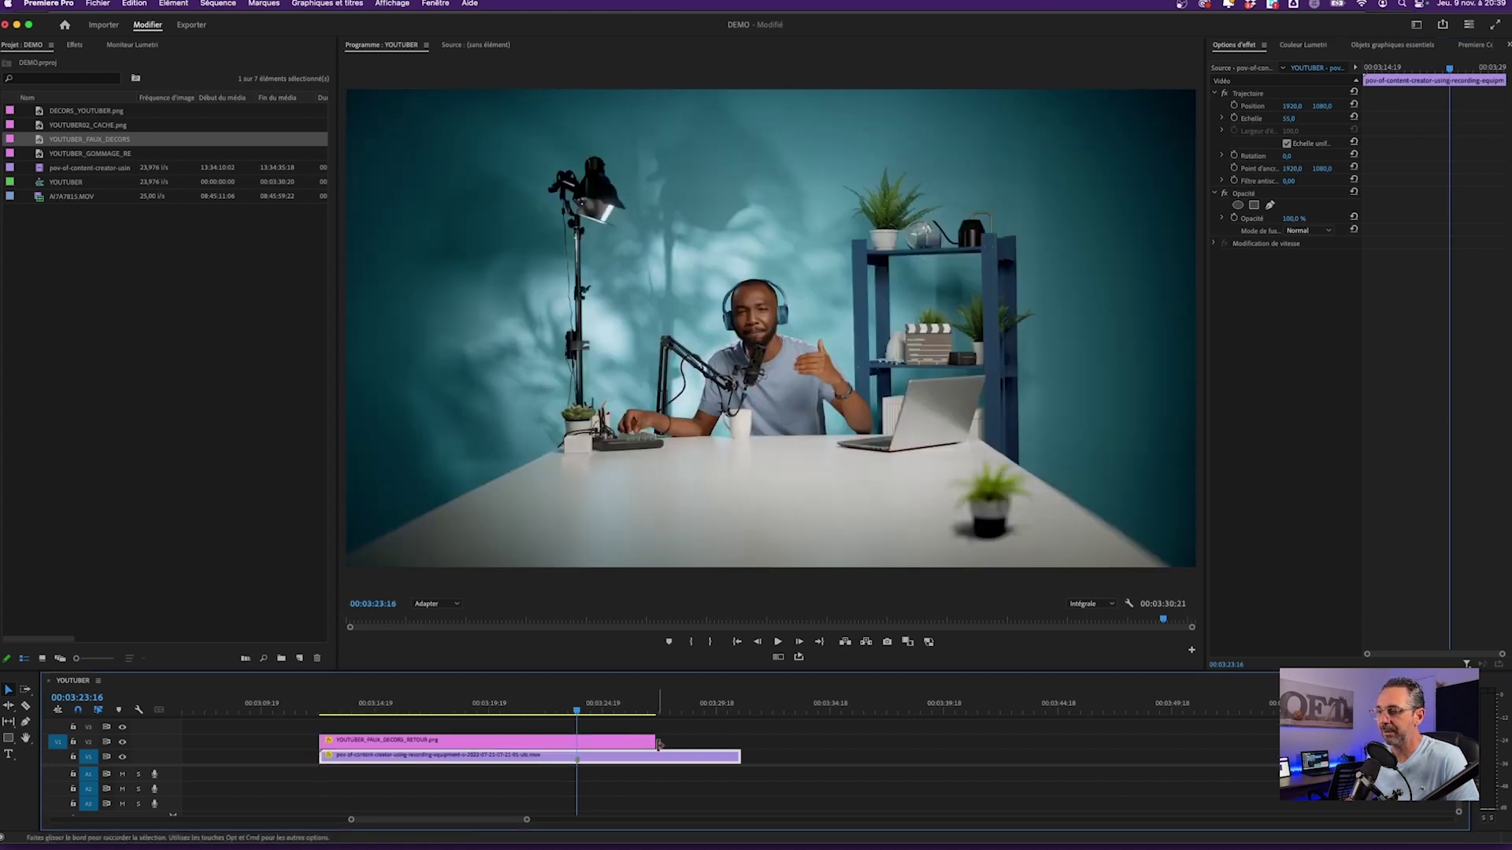
left_click_drag(652, 742, 740, 743)
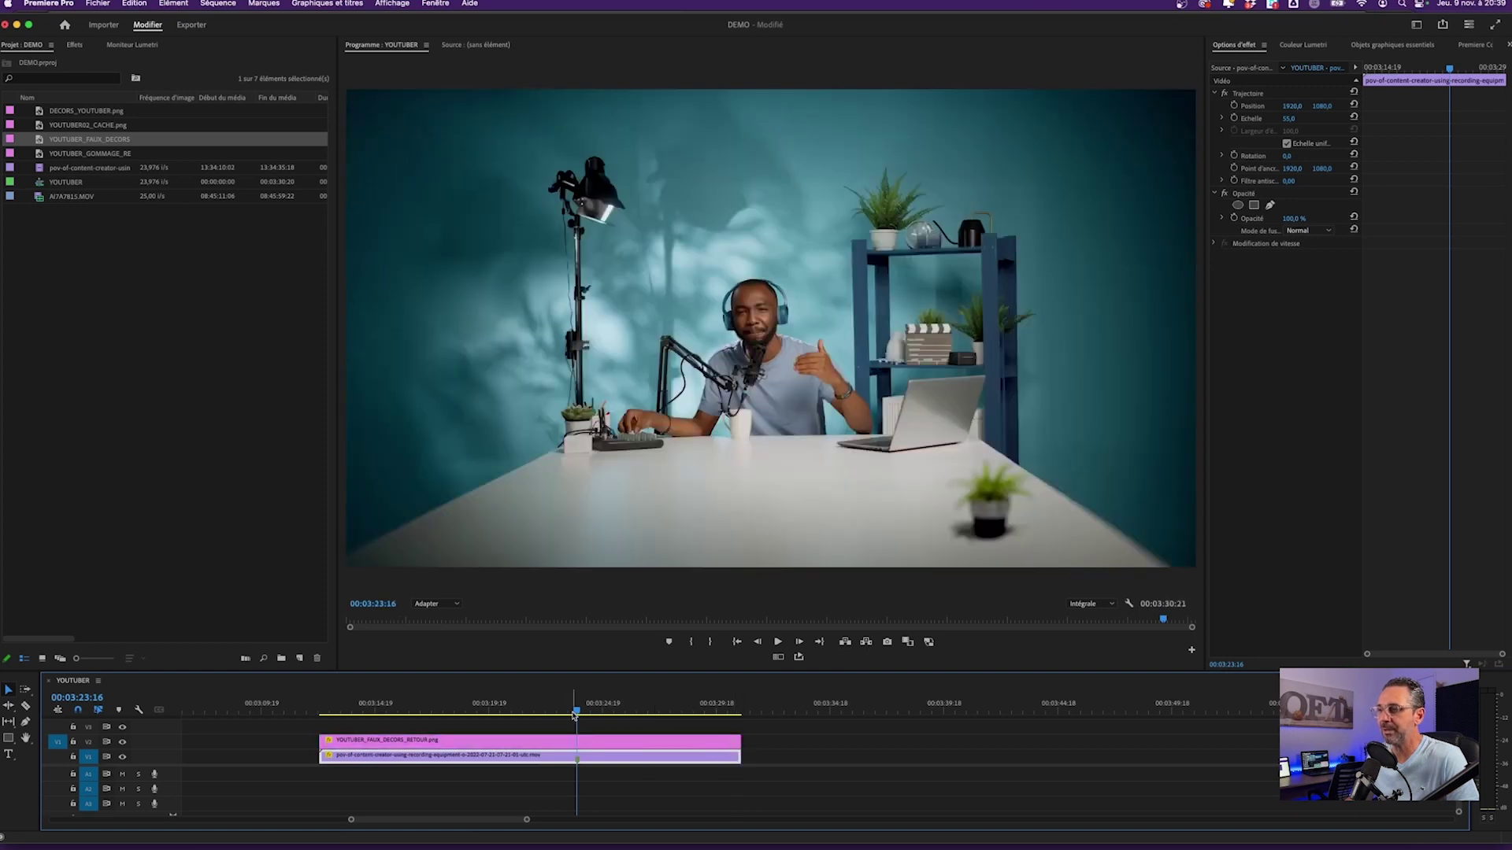
Play back and scrub the composite to check the host's framing in the decor
left_click(449, 711)
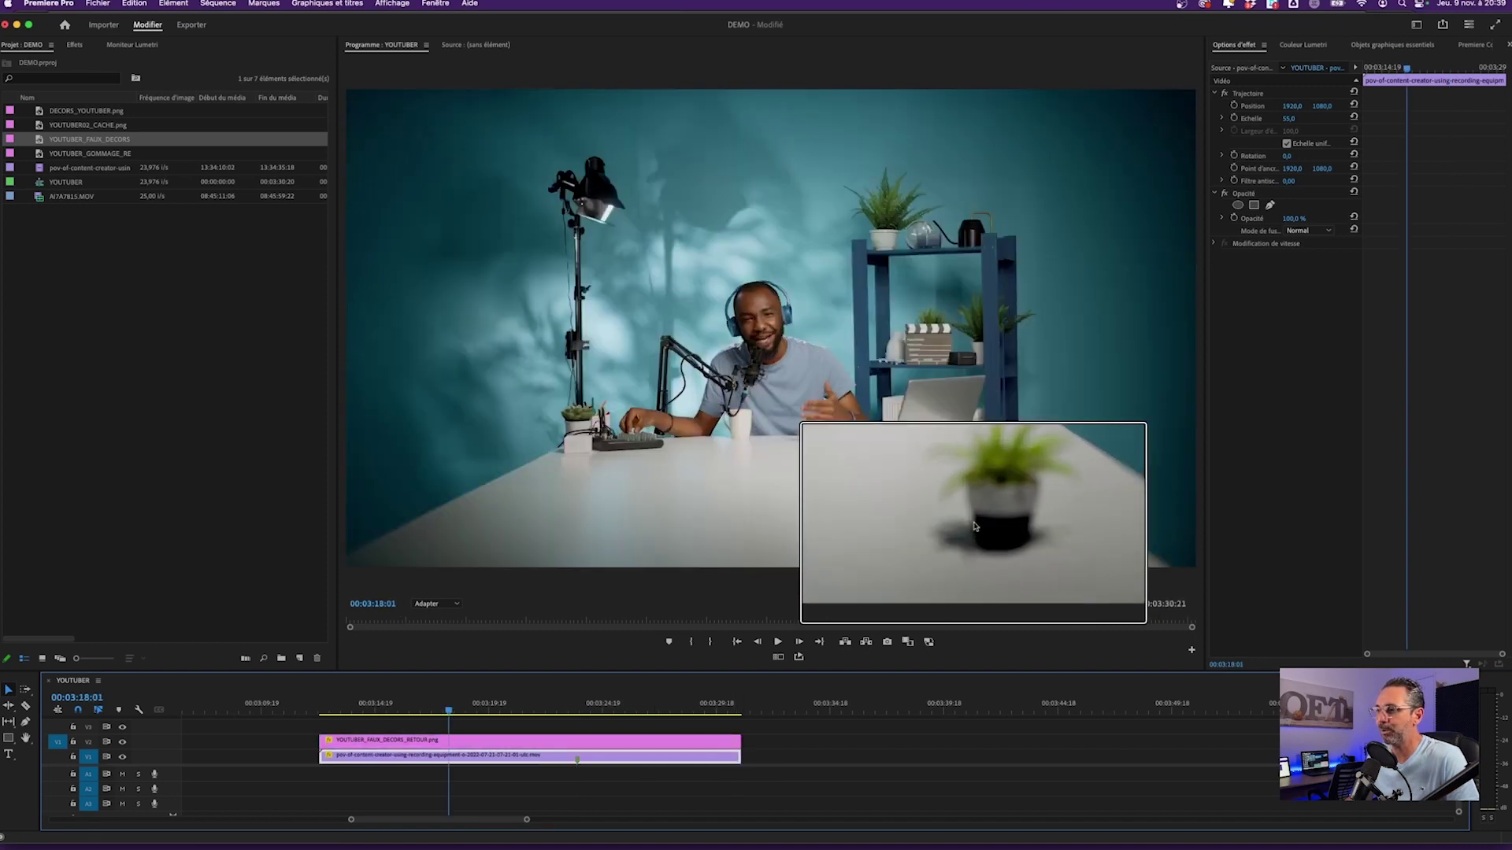
key("space")
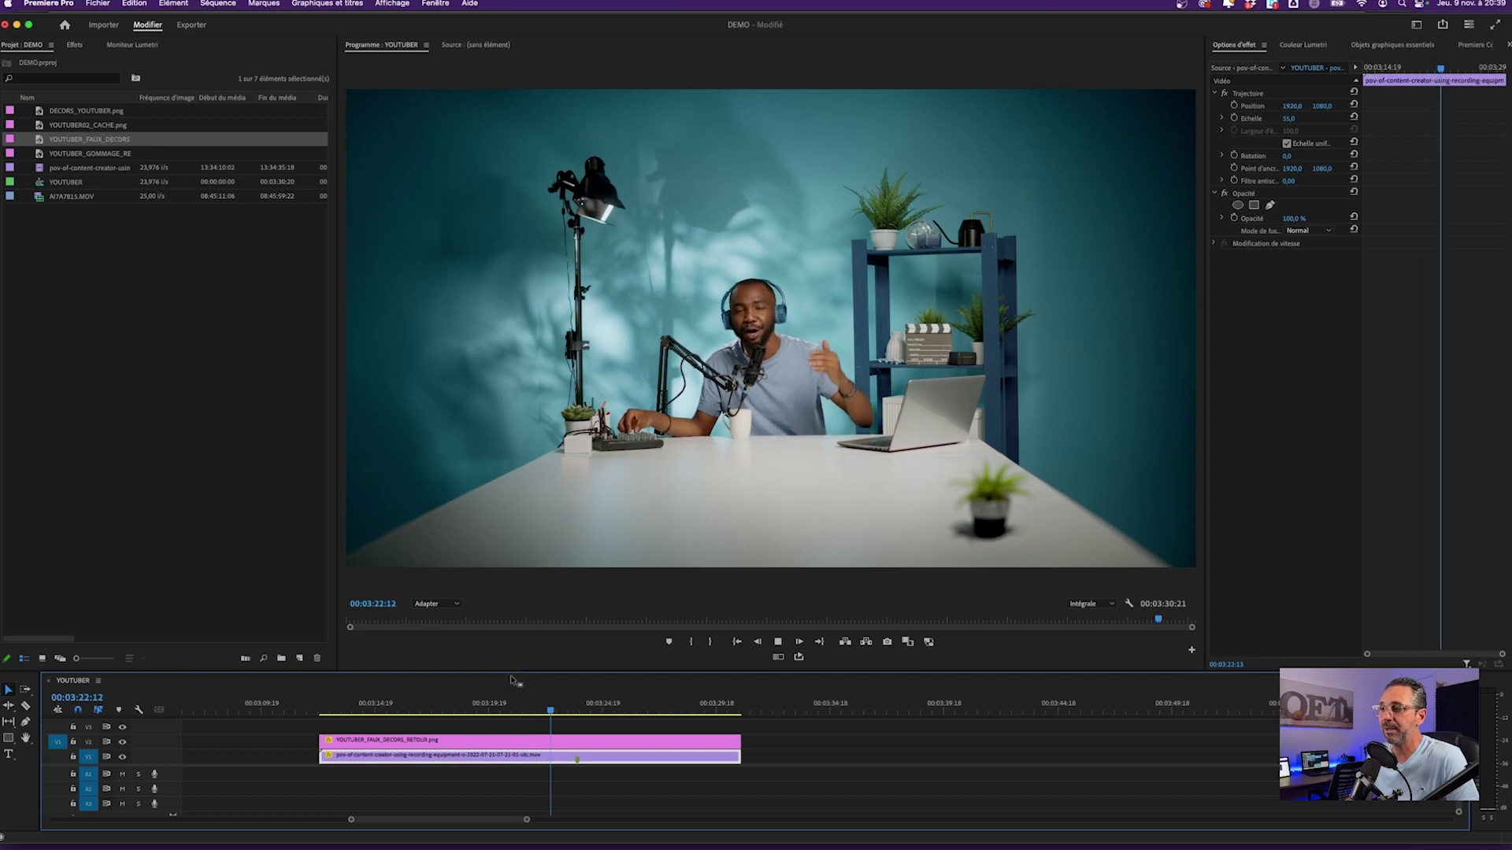
key("space")
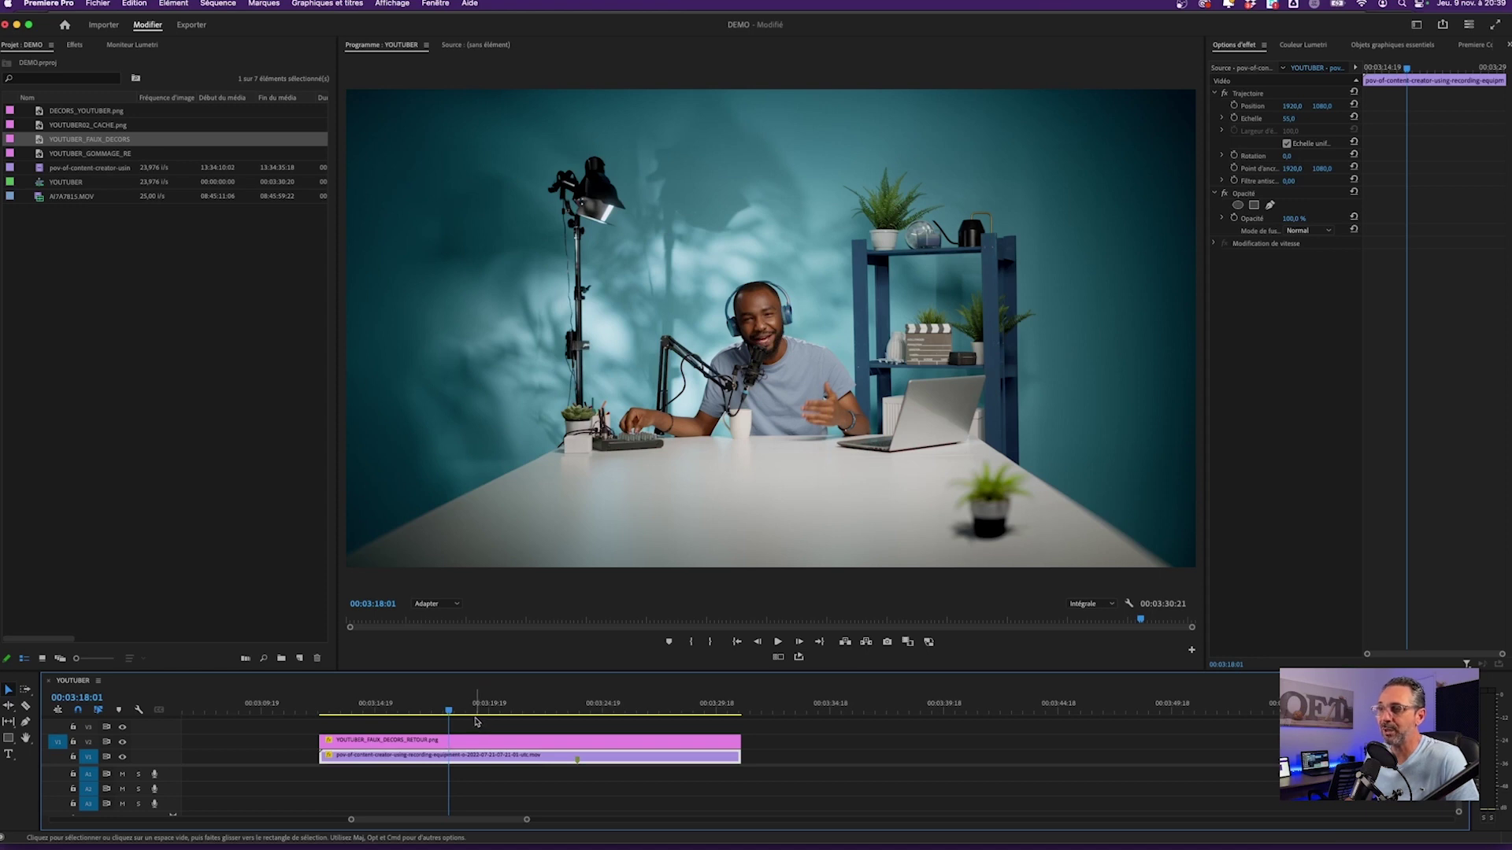
mouse_move(464, 713)
left_mouse_down()
mouse_move(533, 718)
mouse_move(510, 713)
mouse_move(530, 775)
left_mouse_up()
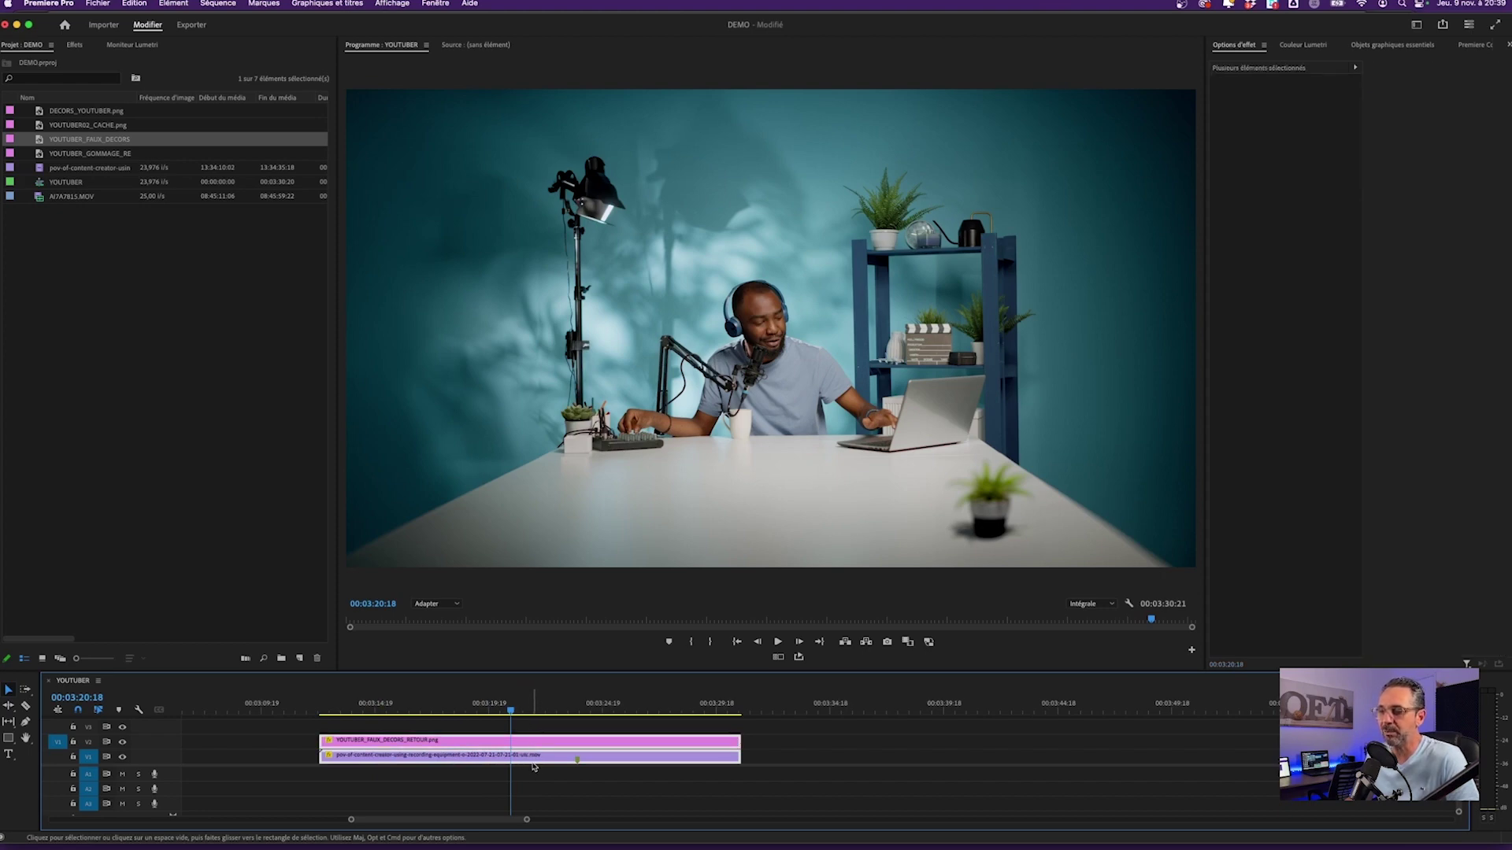
Nest the stacked decor and presenter clips into a sequence named PLAN_1
right_click(528, 757)
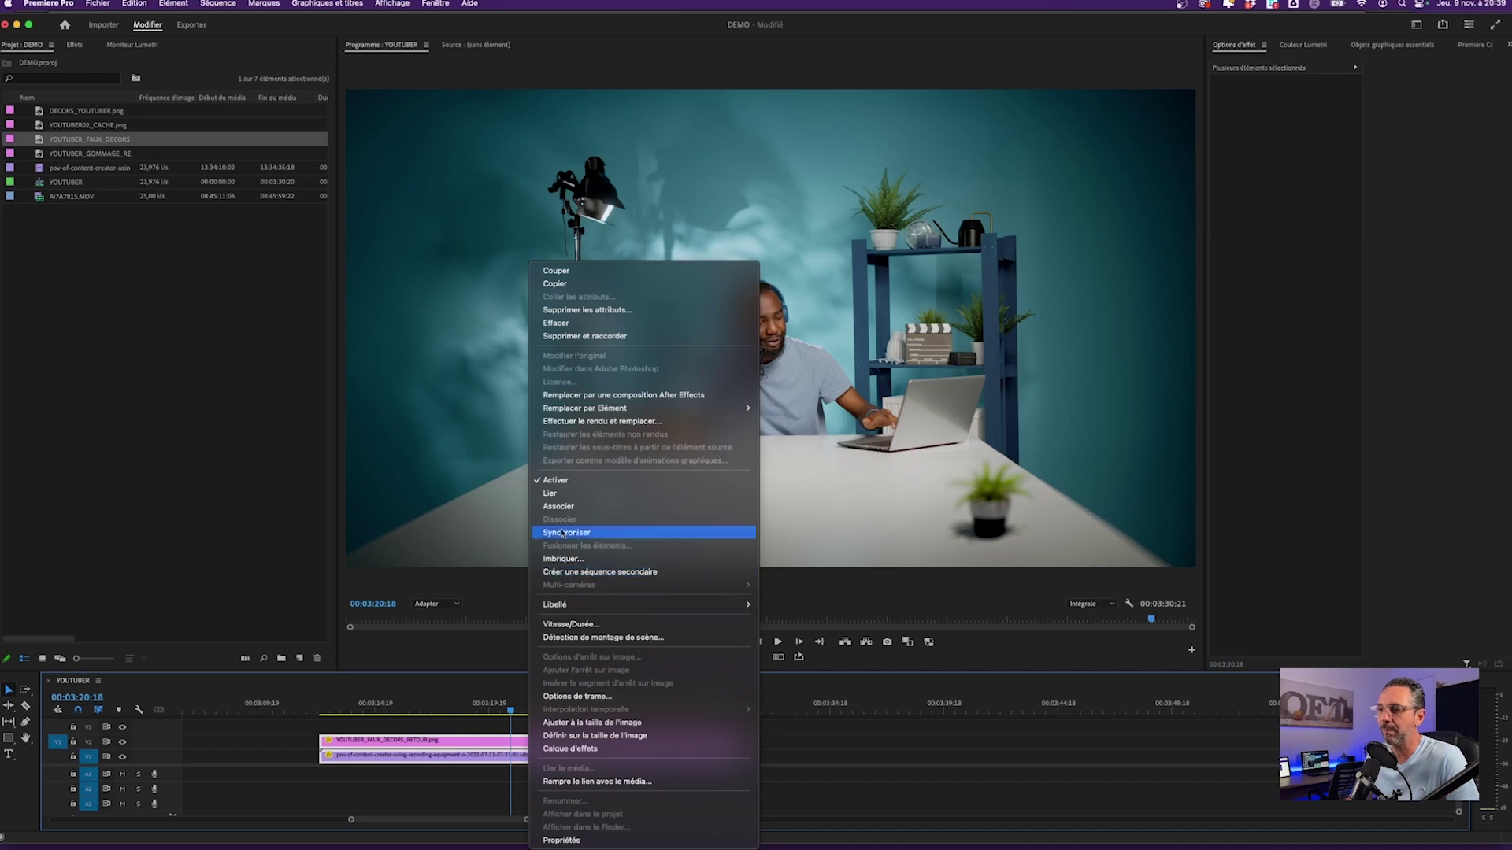
left_click(571, 560)
type("PLAN_1")
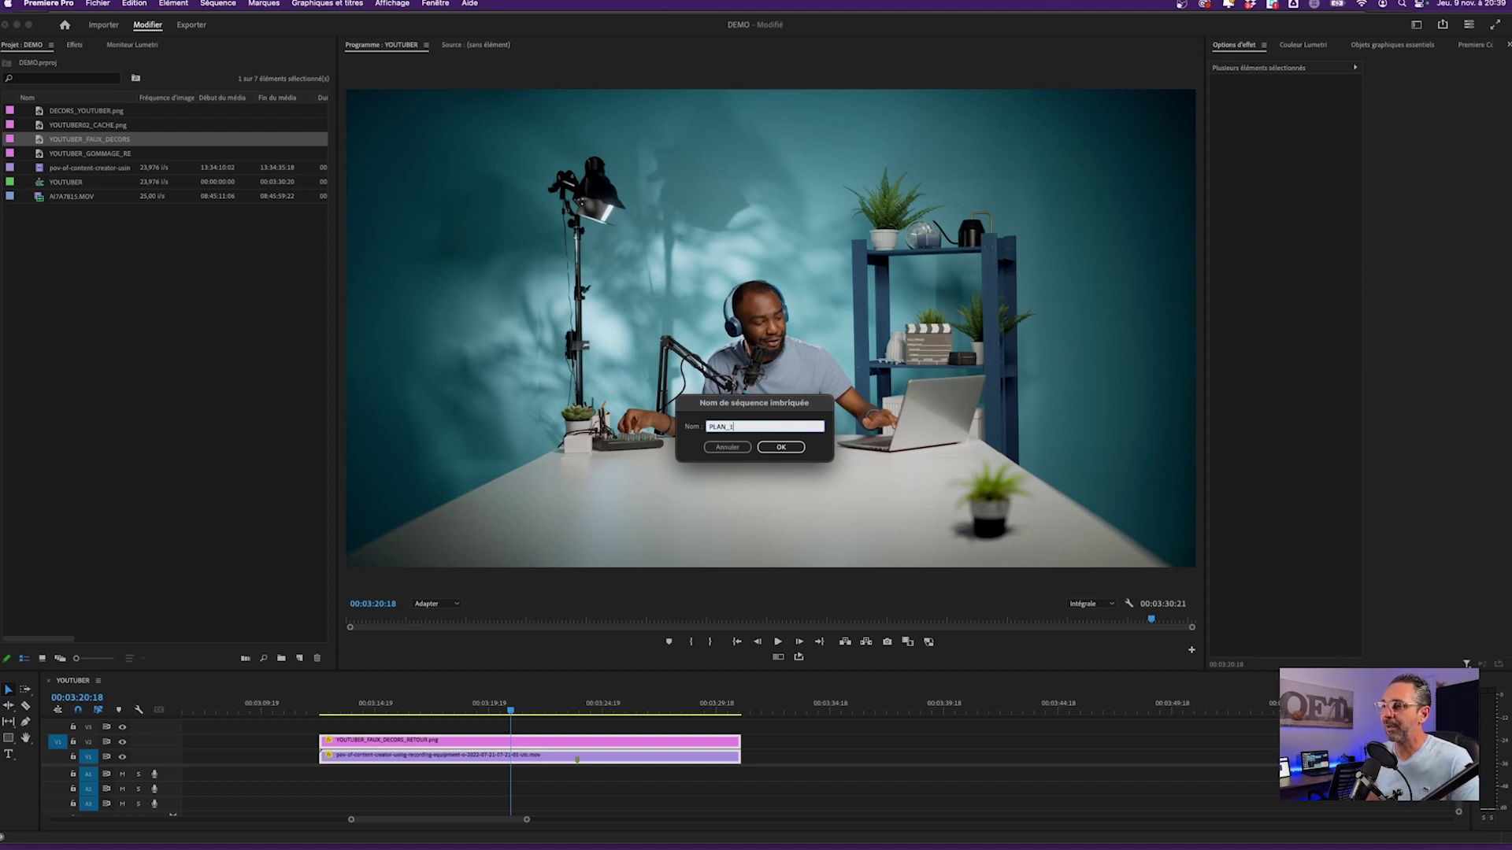
key("Return")
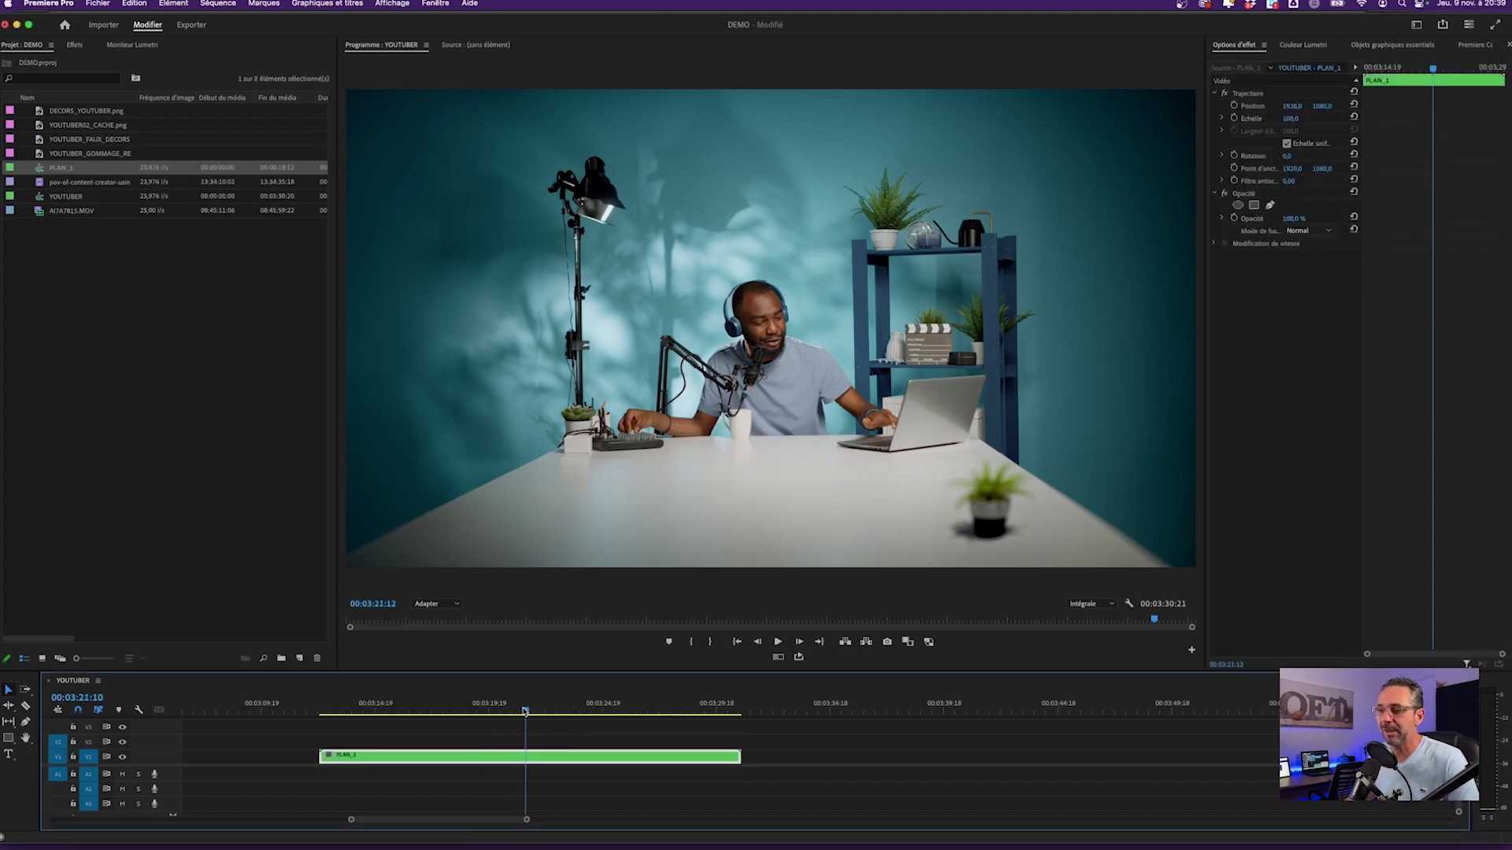
left_click_drag(524, 709, 322, 710)
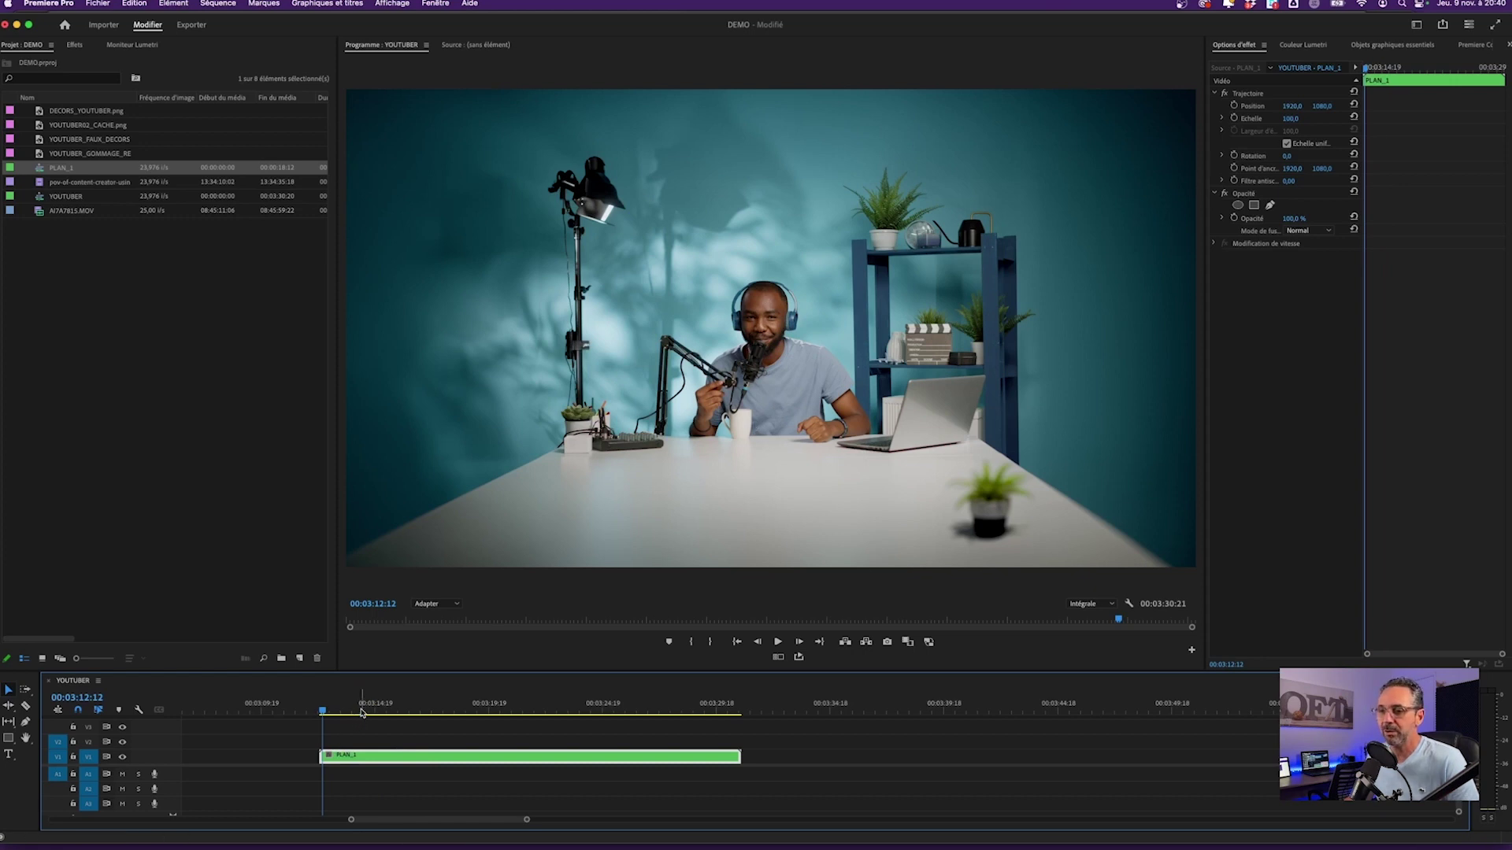
Keyframe PLAN_1's Scale from 100% at the clip start to 198% near the end
key("Left")
key("Left")
key("Left")
left_click(1234, 114)
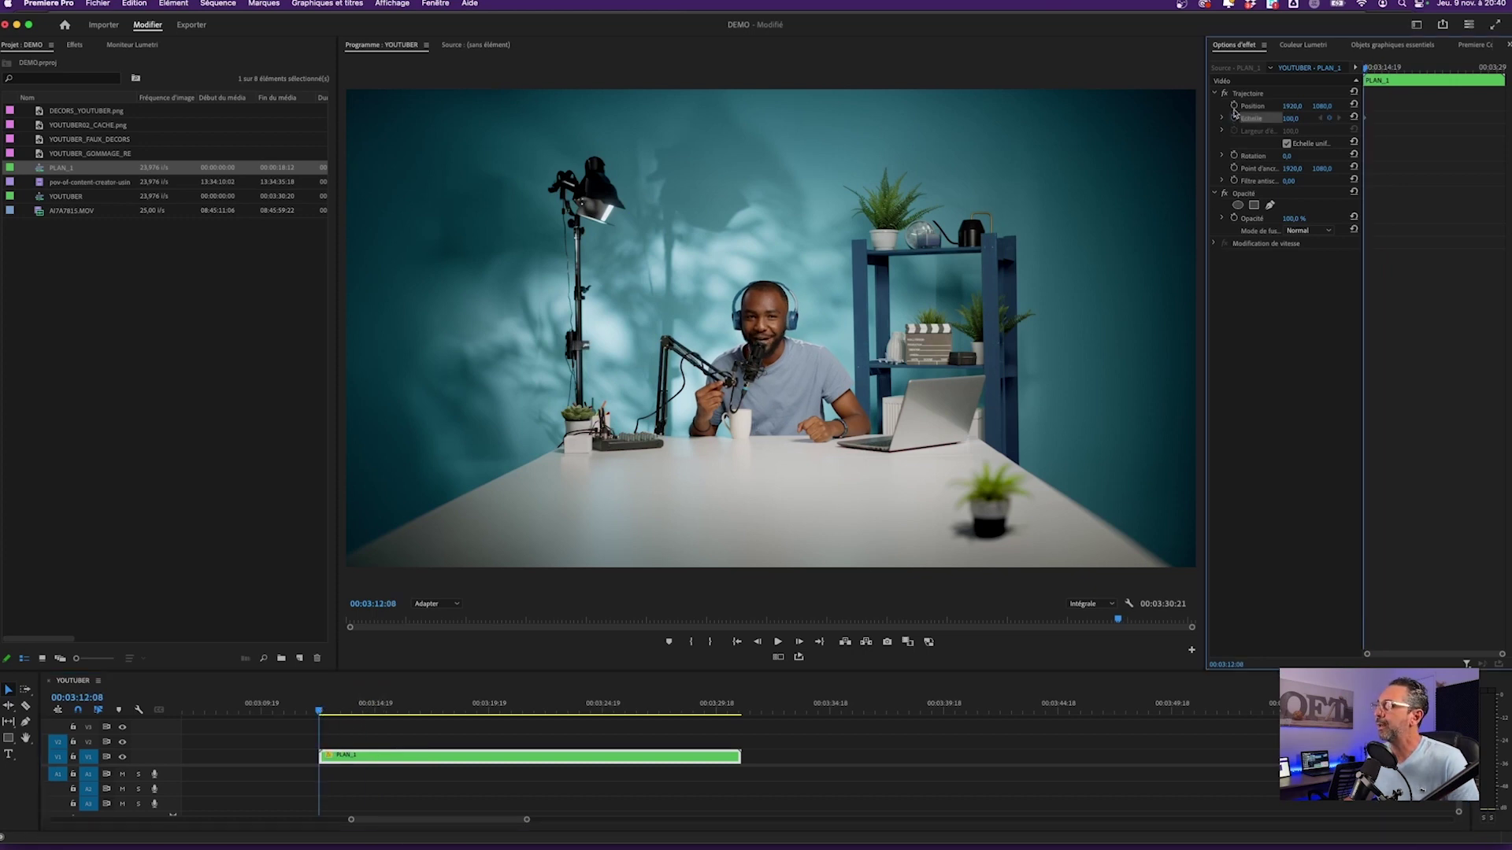
left_click_drag(1416, 81, 1469, 83)
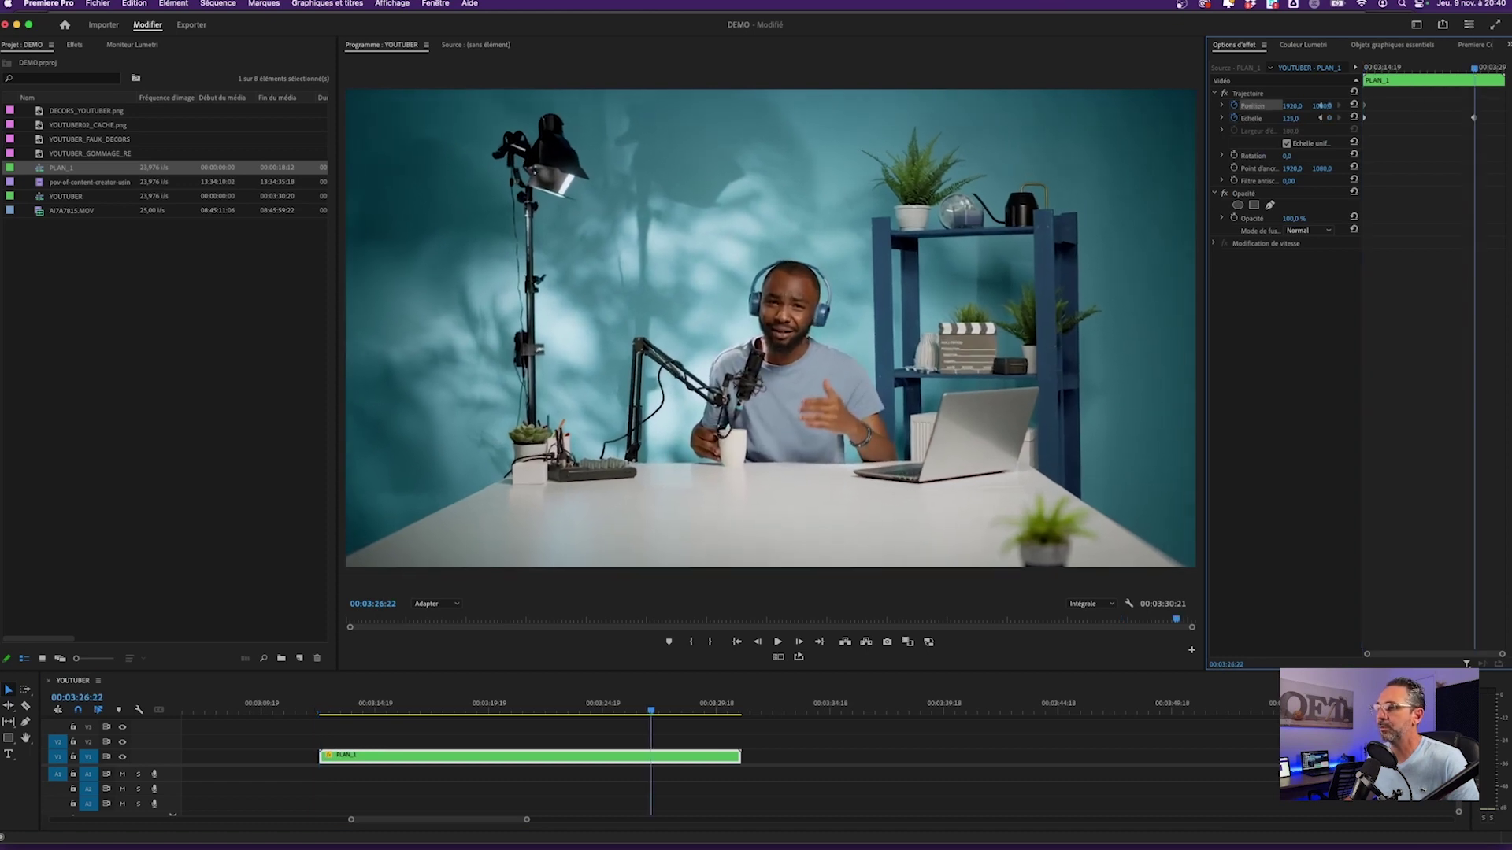
left_click_drag(1290, 118, 1307, 155)
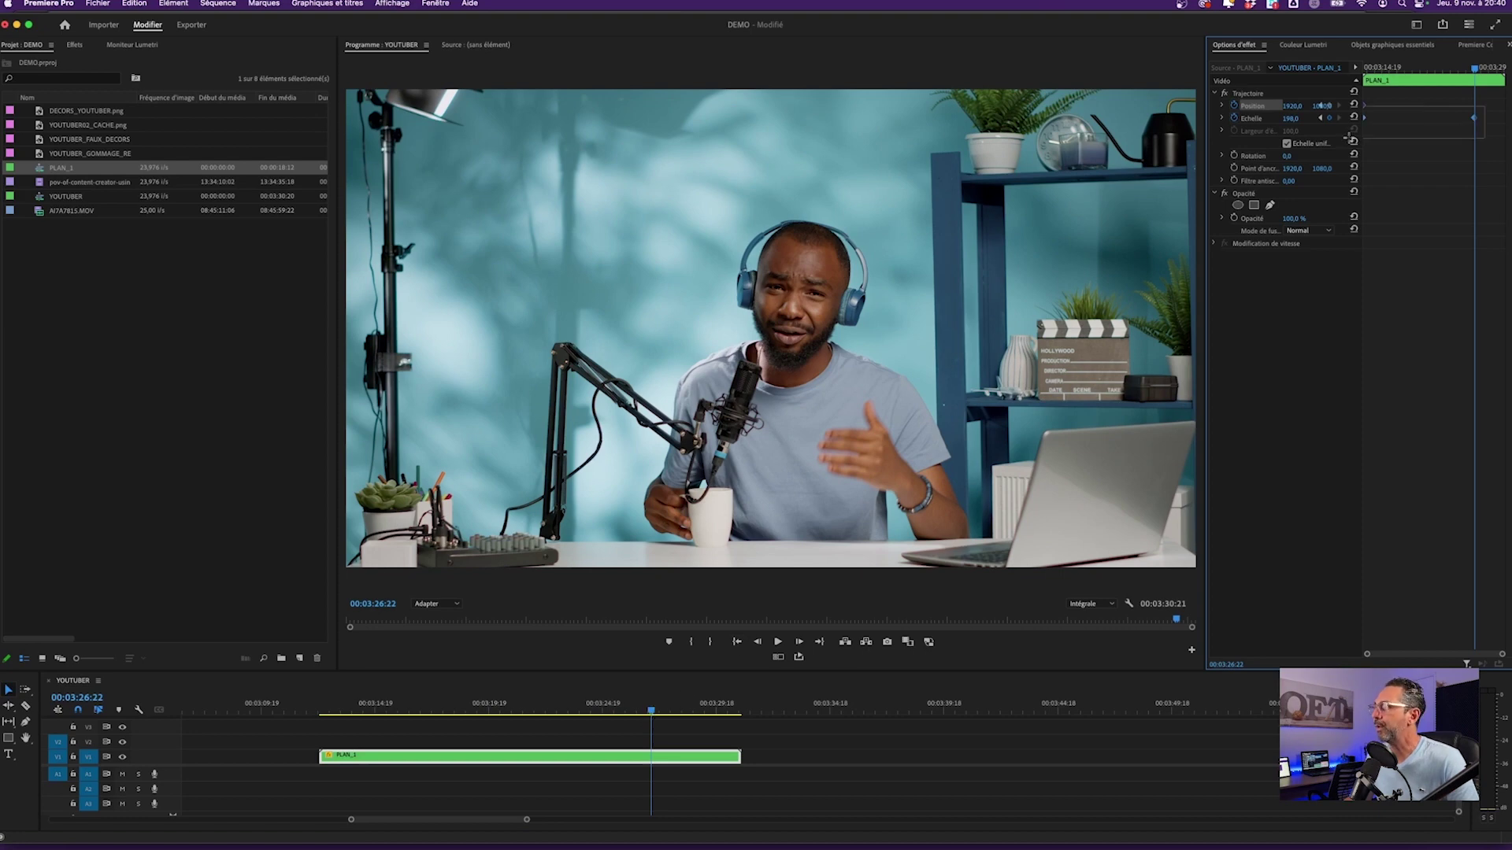
Give the scale keyframes Progressif and Dégressif easing, then play back the zoom
right_click(1365, 120)
mouse_move(1415, 229)
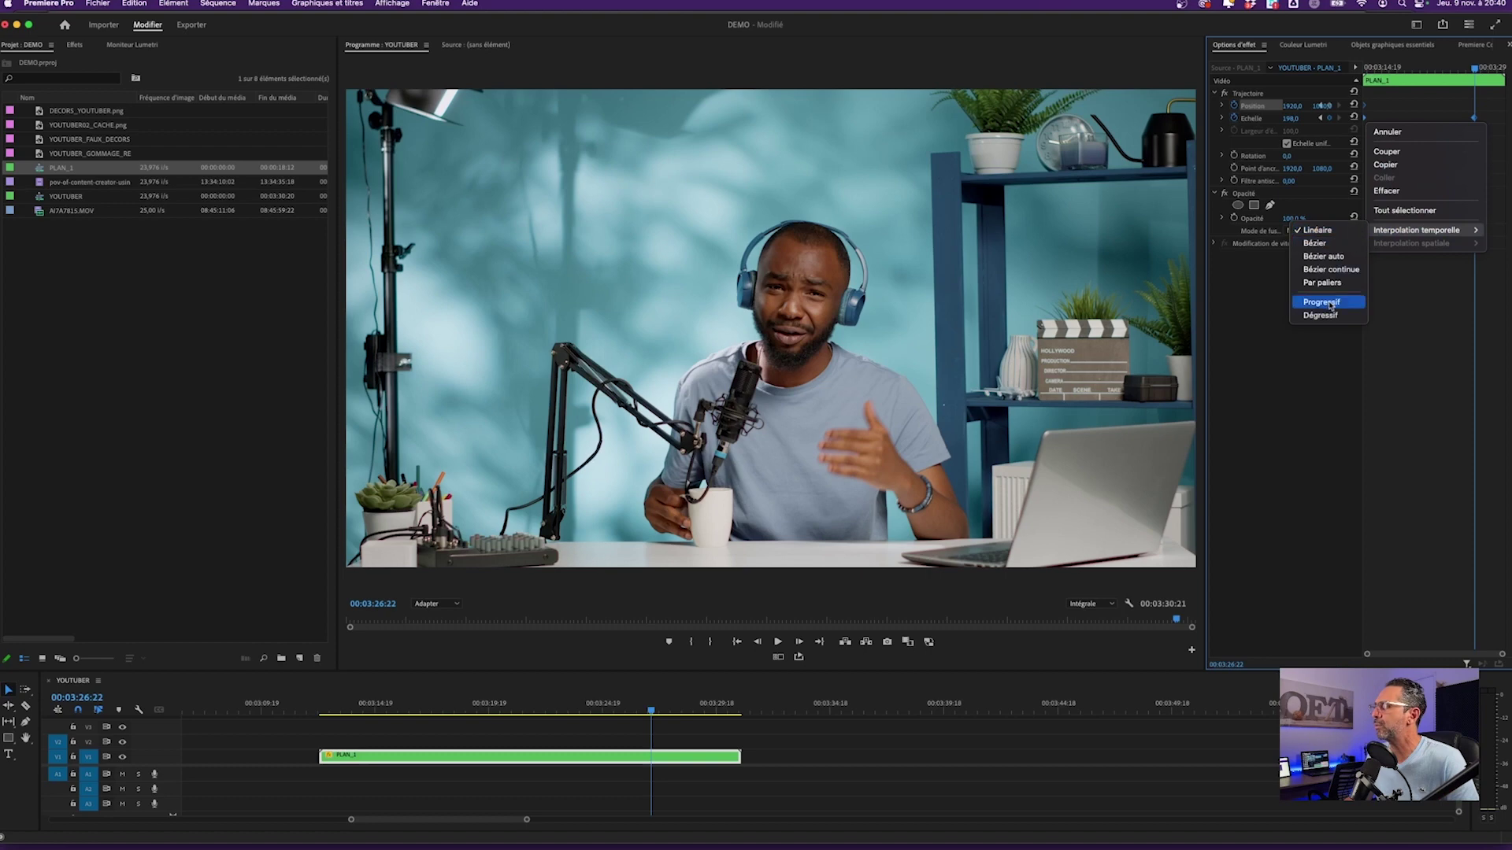
left_click(1329, 304)
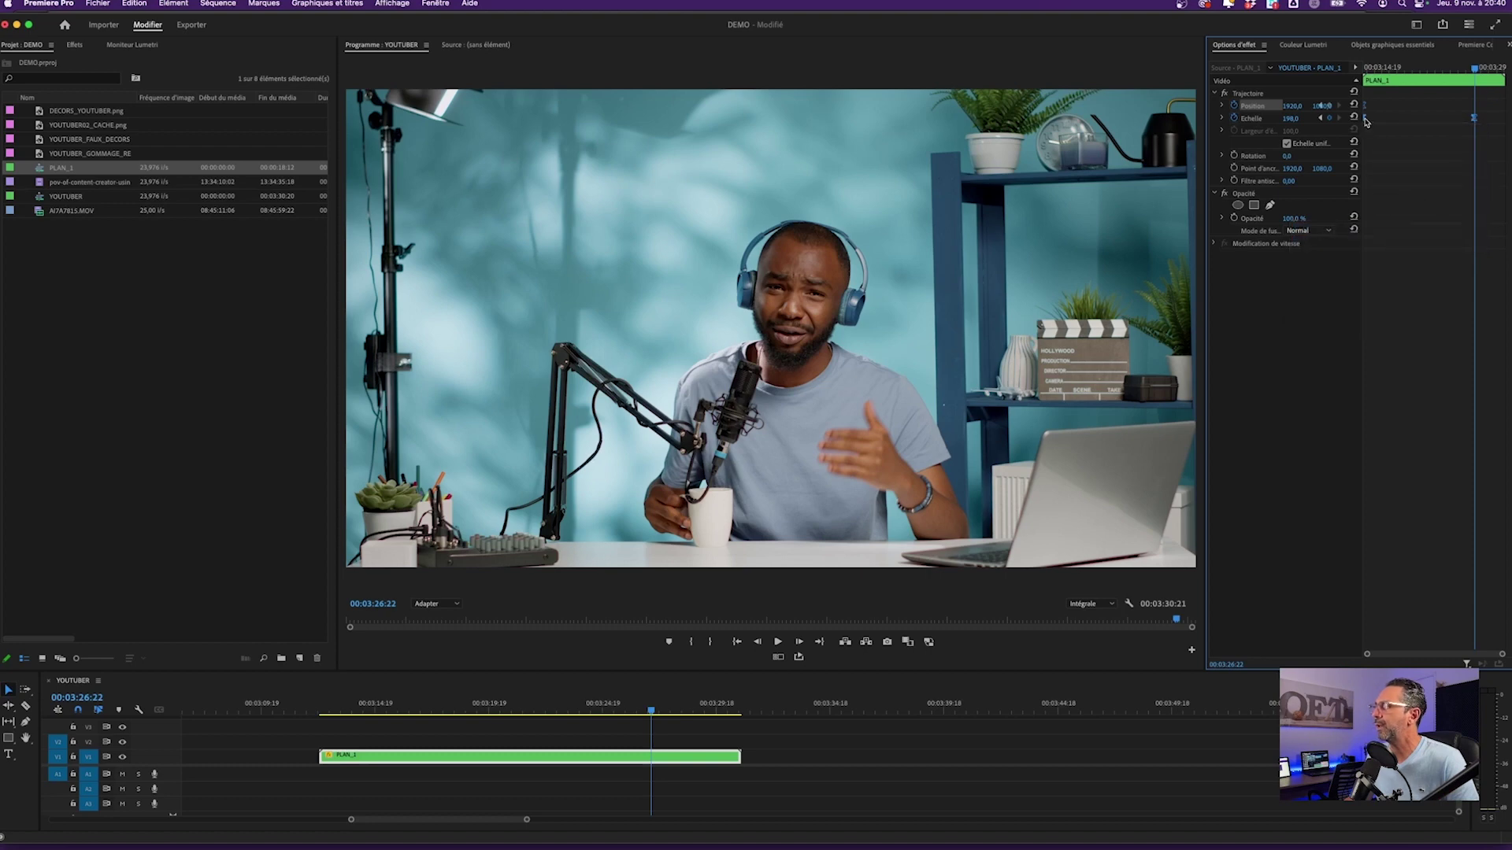
right_click(1365, 121)
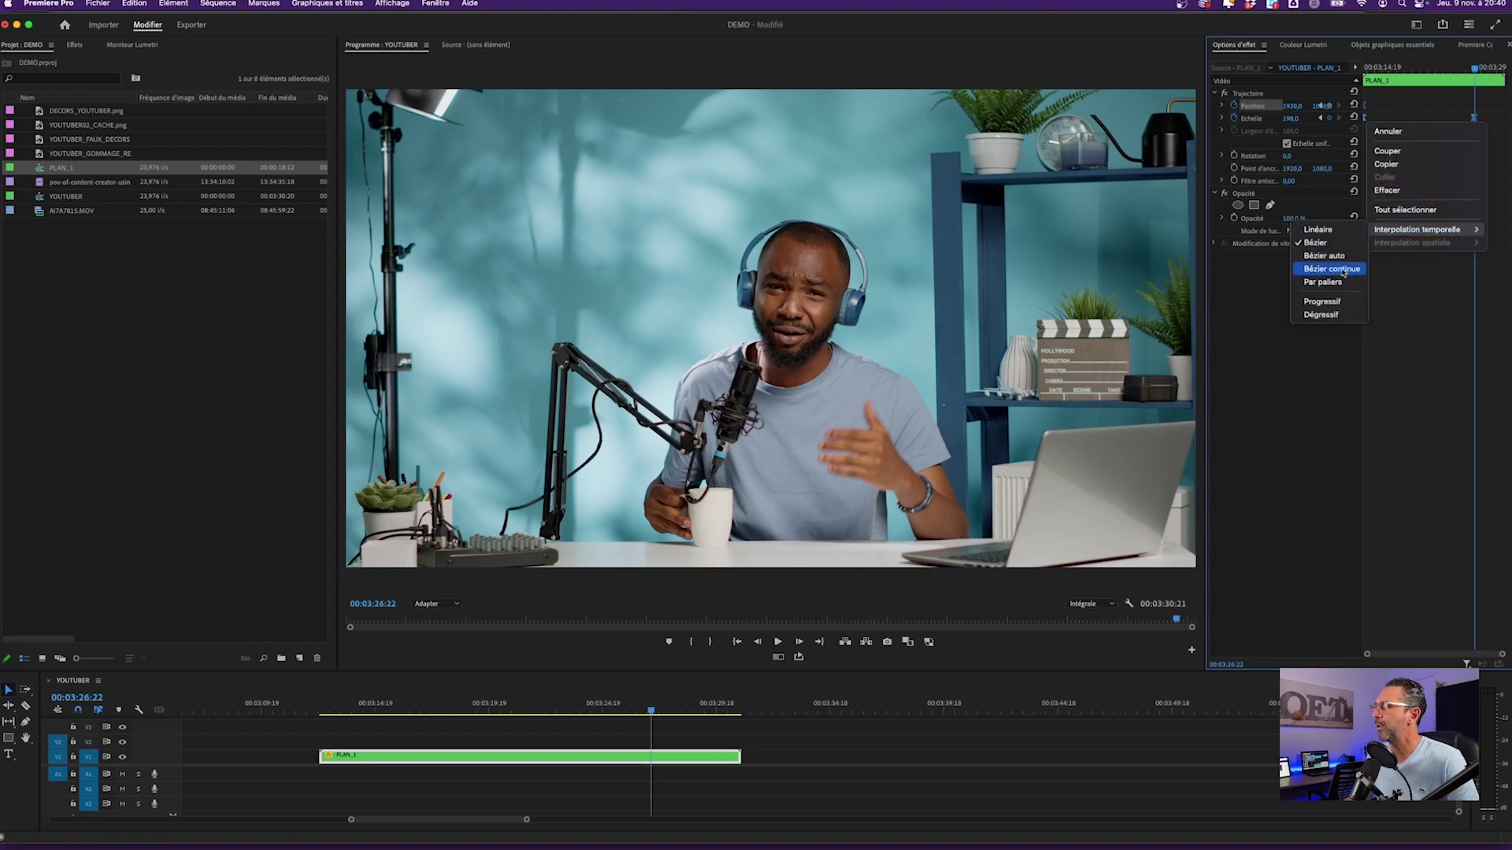
left_click(1327, 314)
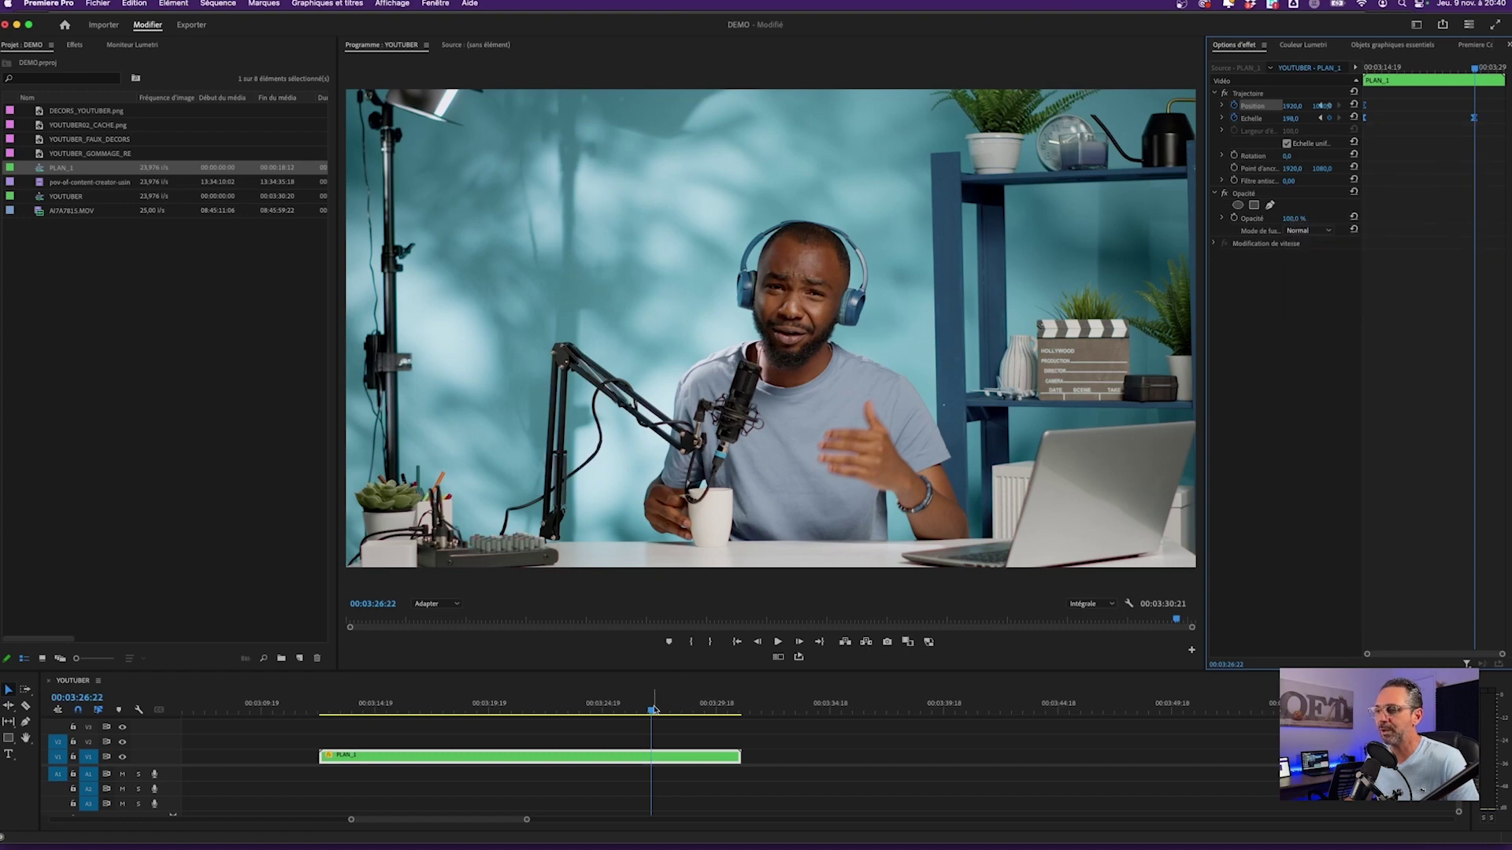
left_click_drag(650, 714, 320, 709)
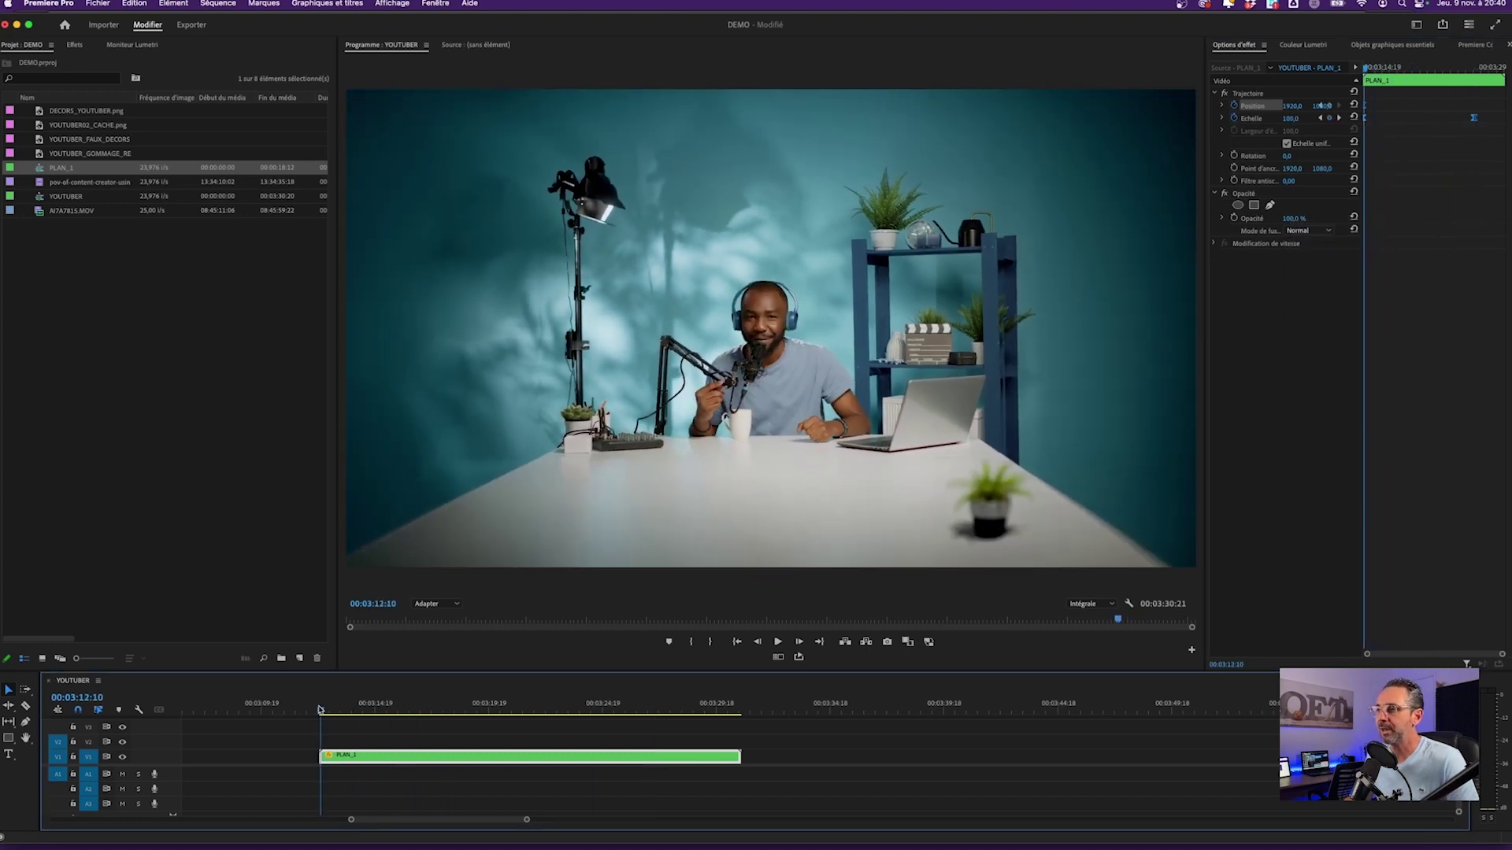
key("space")
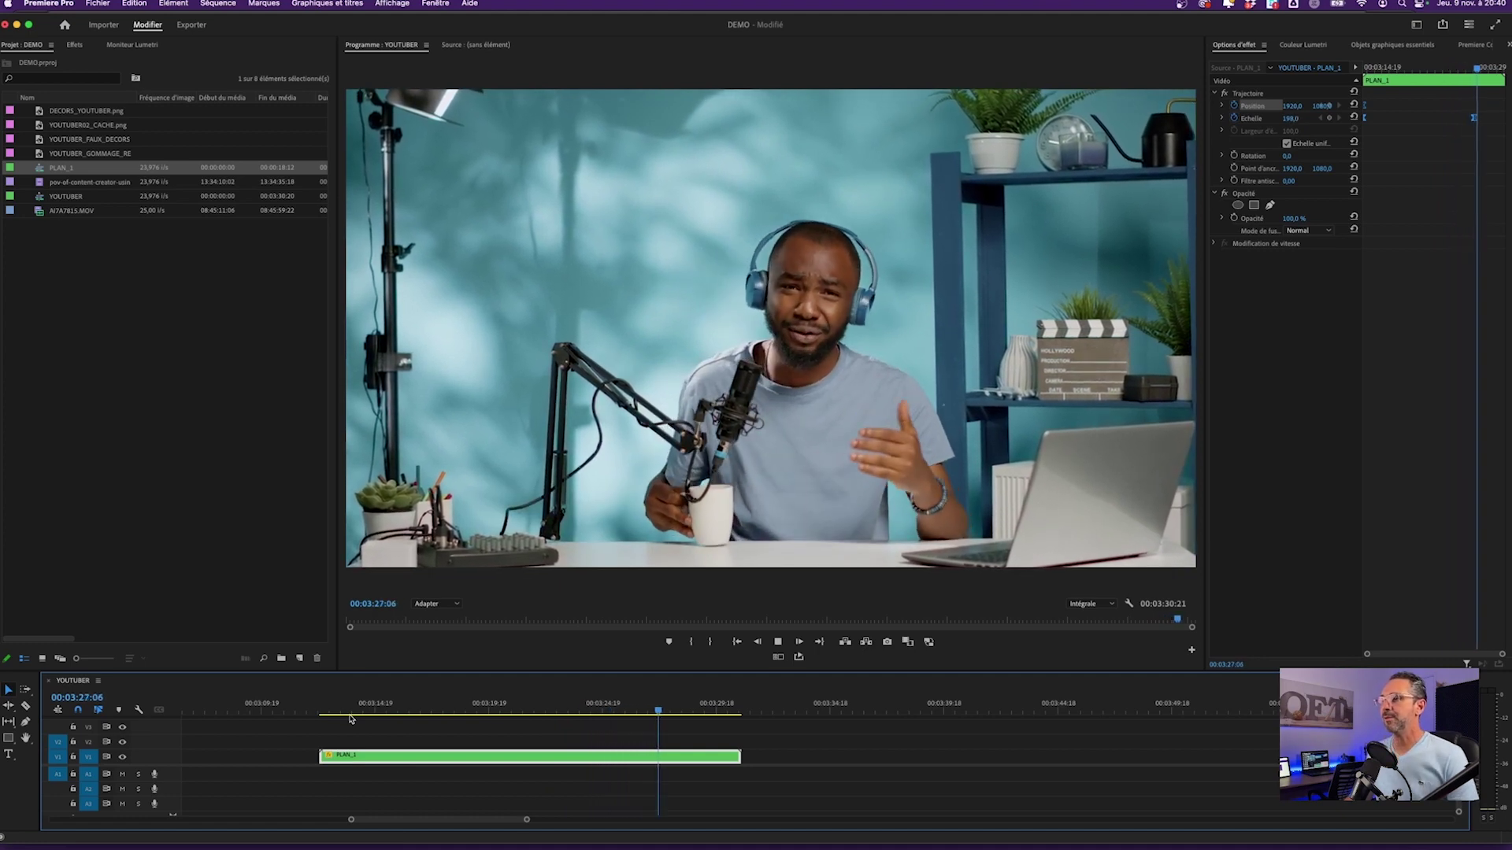
key("space")
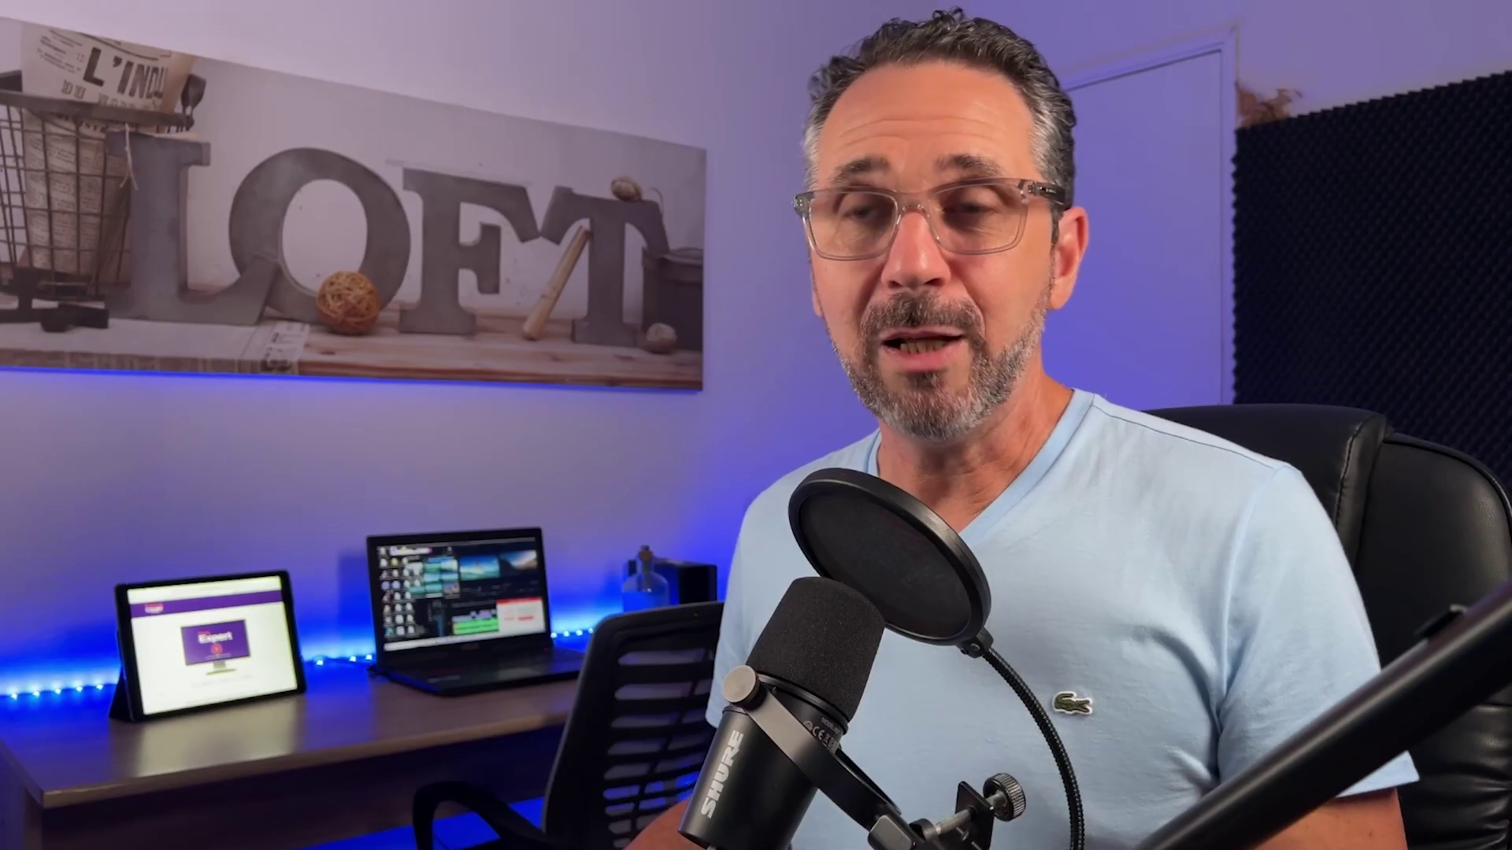